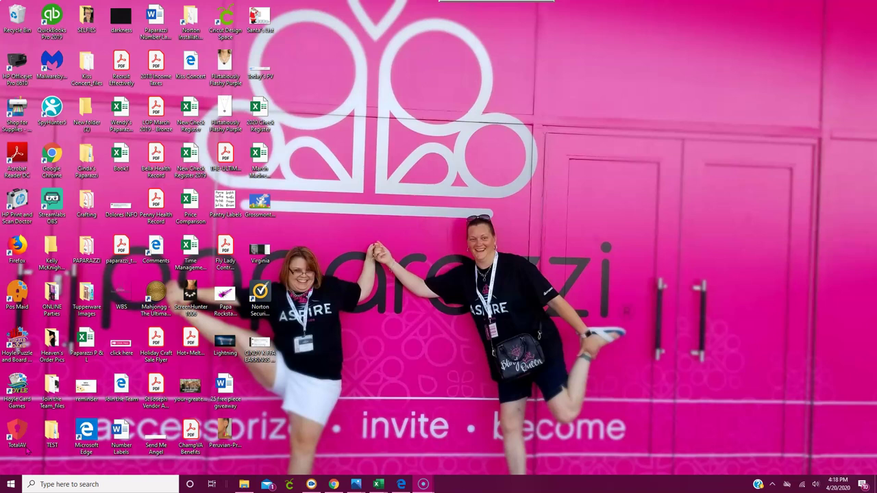
- Open File Explorer and go up from the 04.20.20 folder to the main PAPARAZZI folder
{"action": "left_click", "coordinate": [244, 485]}
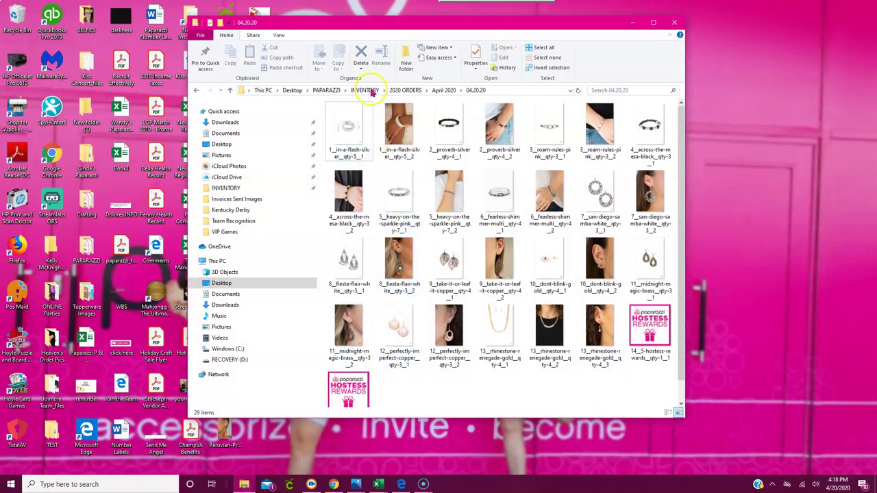
{"action": "left_click", "coordinate": [366, 89]}
{"action": "left_click", "coordinate": [328, 90]}
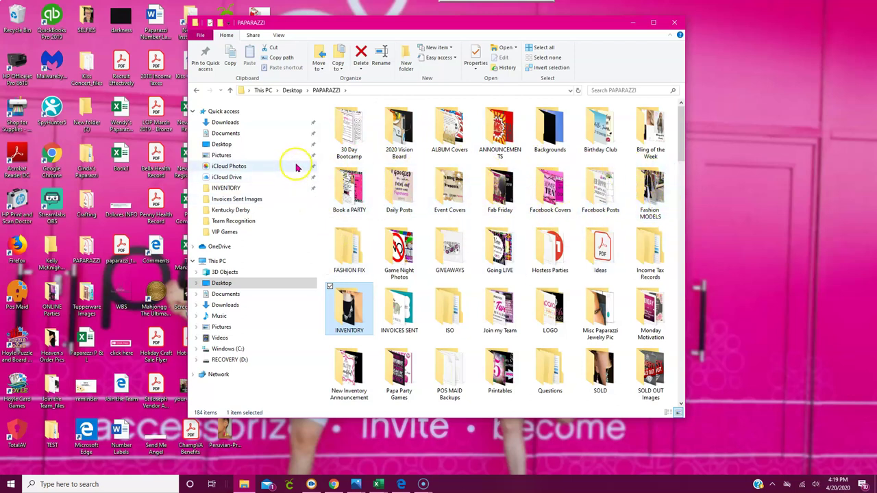
{"action": "left_click", "coordinate": [446, 181]}
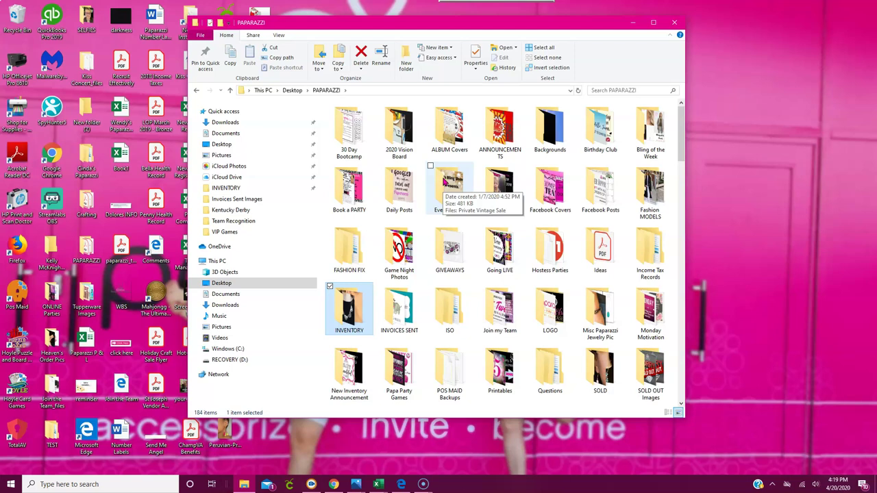
- Move the PAPARAZZI window aside and create a new desktop folder named Paparazzi Test
{"action": "left_click_drag", "start_coordinate": [379, 20], "coordinate": [609, 134]}
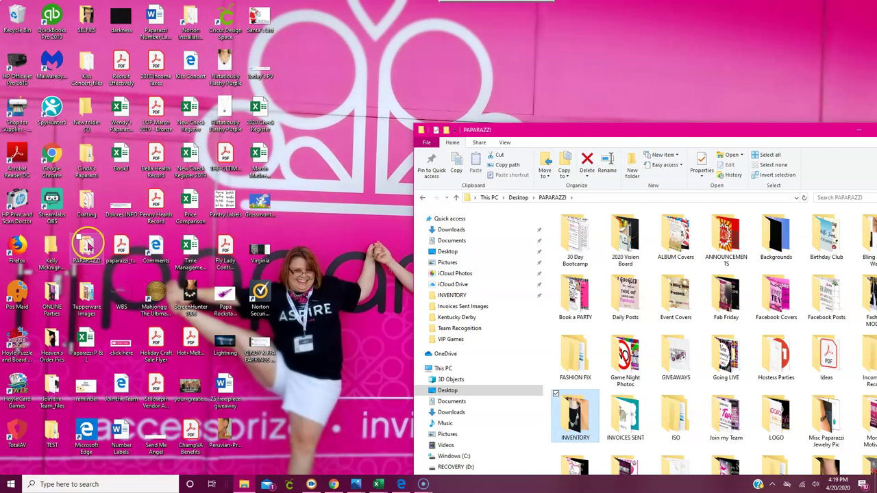
{"action": "right_click", "coordinate": [371, 64]}
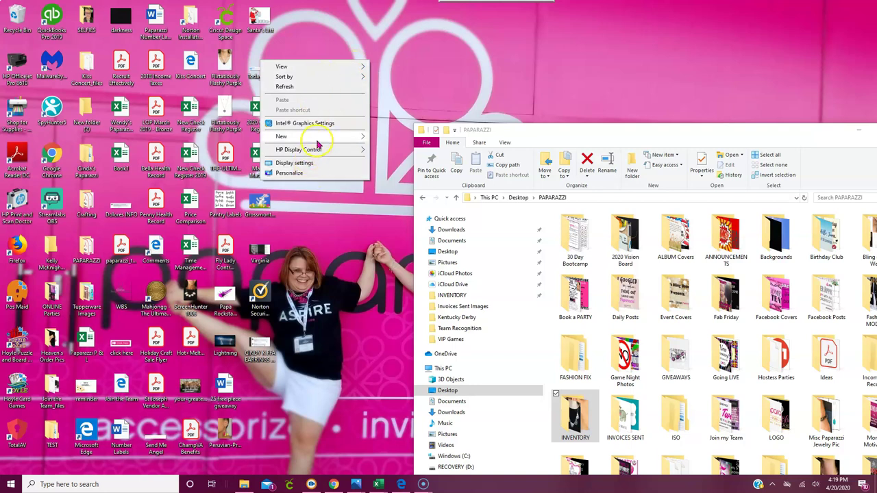
{"action": "mouse_move", "coordinate": [320, 141]}
{"action": "left_click", "coordinate": [388, 137]}
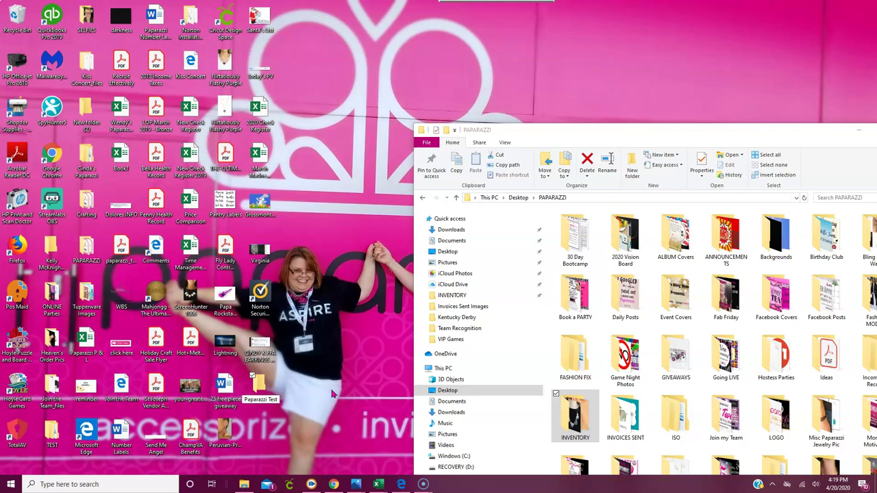
{"action": "left_click", "coordinate": [298, 428]}
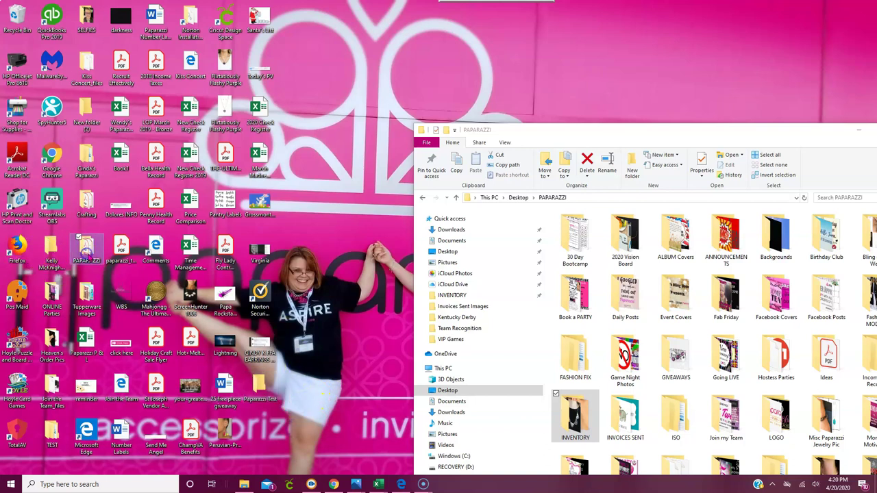
- Close the current folder window, open the desktop's PAPARAZZI folder and maximize it to browse its contents
{"action": "left_click_drag", "start_coordinate": [773, 129], "coordinate": [601, 129]}
{"action": "left_click", "coordinate": [728, 130]}
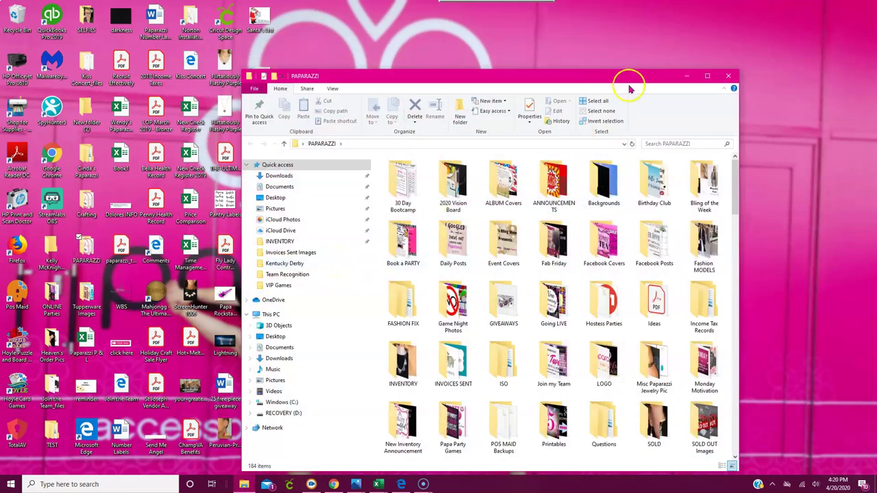
{"action": "left_click_drag", "start_coordinate": [603, 77], "coordinate": [641, 35]}
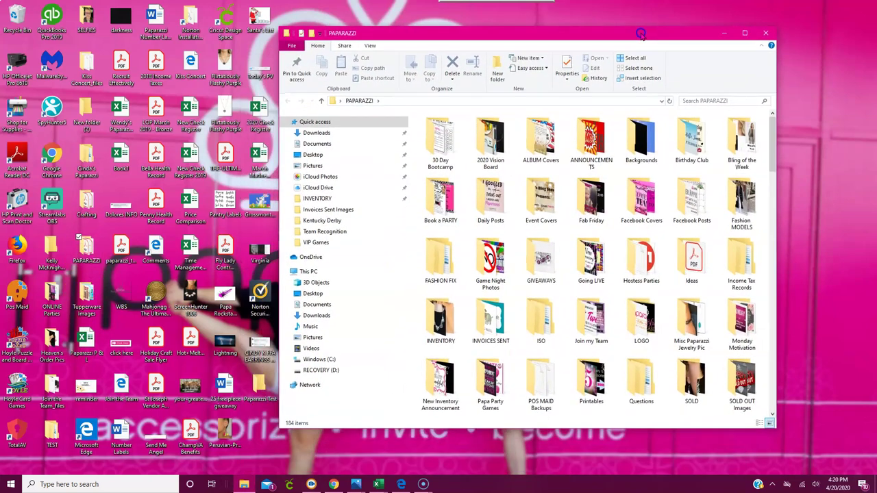
{"action": "left_click", "coordinate": [745, 34]}
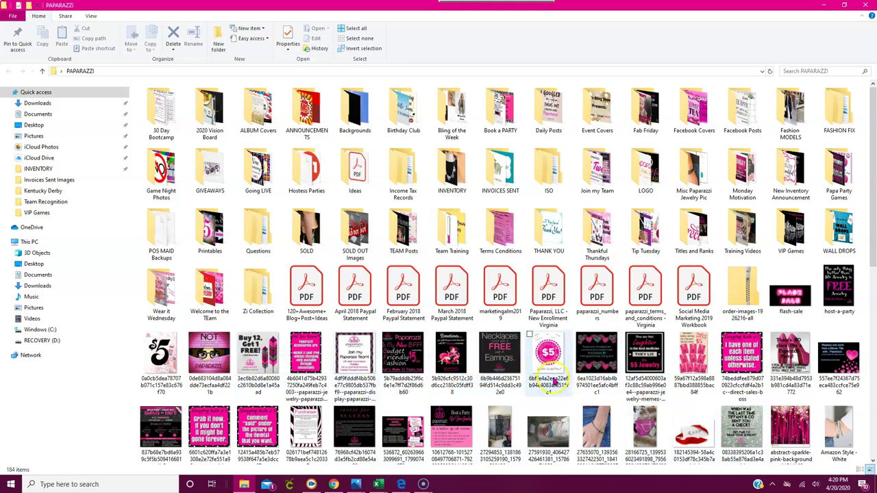
{"action": "scroll", "coordinate": [554, 381], "scroll_direction": "down", "scroll_amount": 5}
{"action": "scroll", "coordinate": [554, 381], "scroll_direction": "up", "scroll_amount": 5}
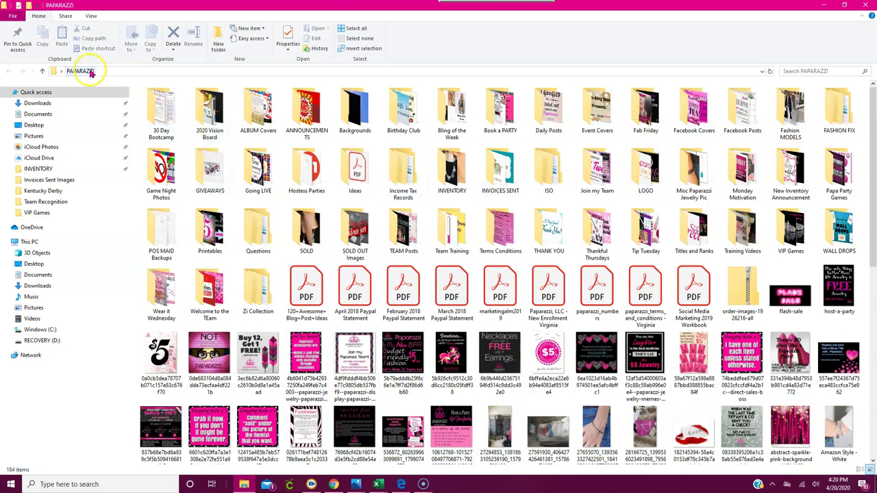
- Create a new folder named Earn Free Jewelry inside the PAPARAZZI folder
{"action": "right_click", "coordinate": [237, 142]}
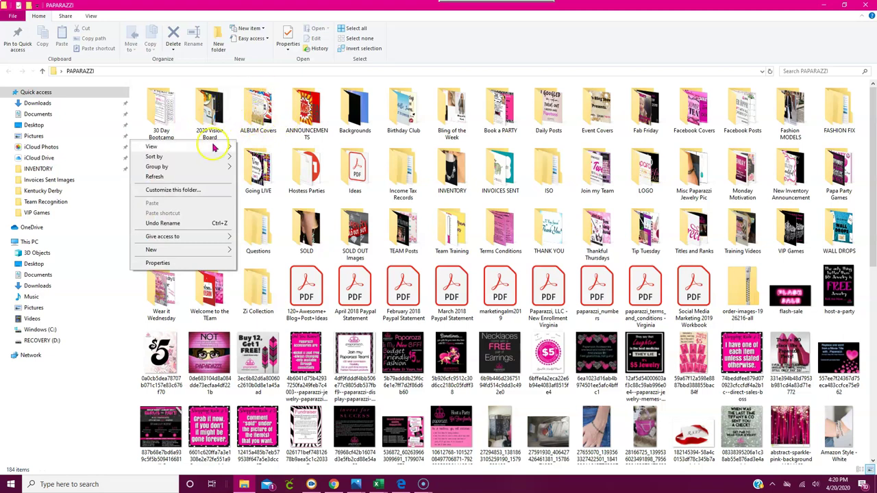
{"action": "right_click", "coordinate": [279, 144]}
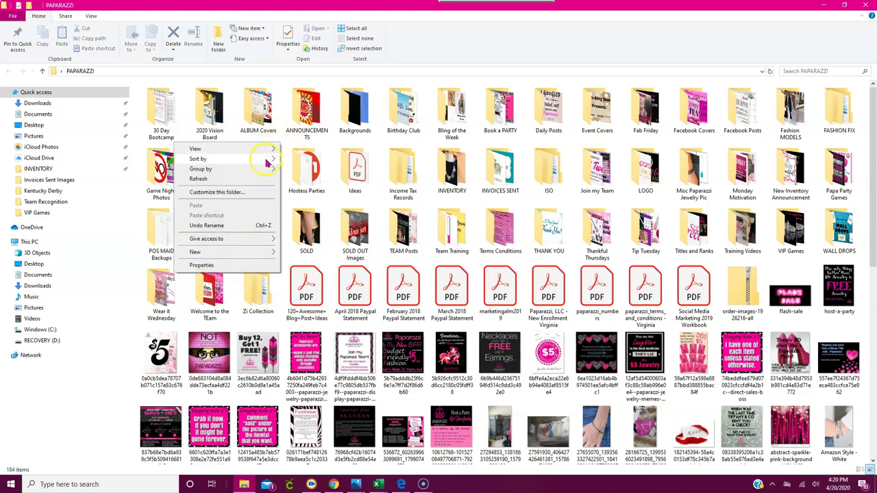
{"action": "mouse_move", "coordinate": [241, 258]}
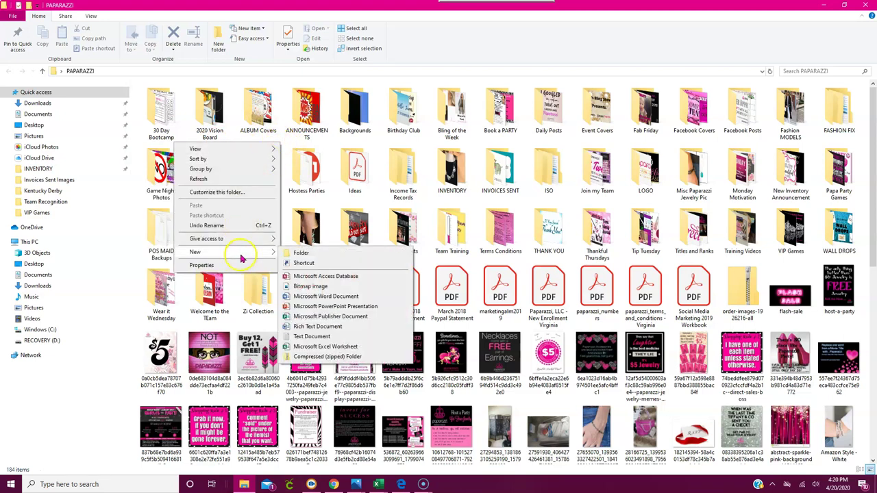
{"action": "left_click", "coordinate": [296, 253]}
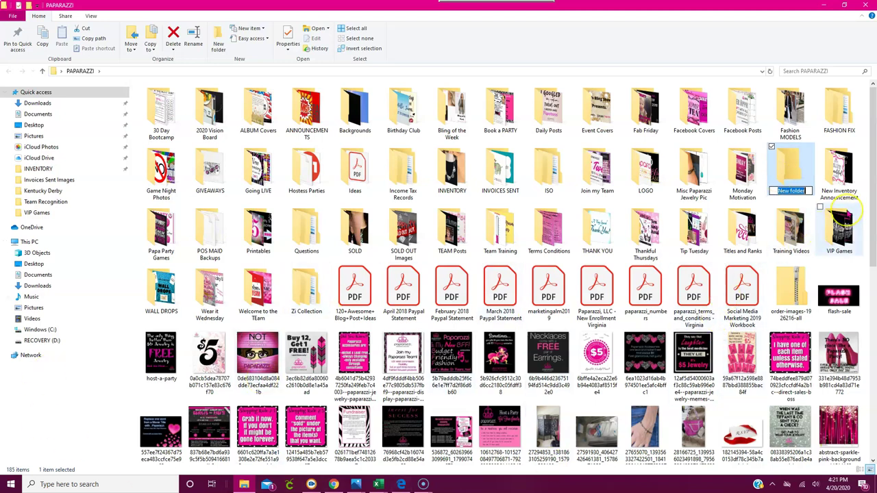
{"action": "type", "text": "Earn Free Jewelry"}
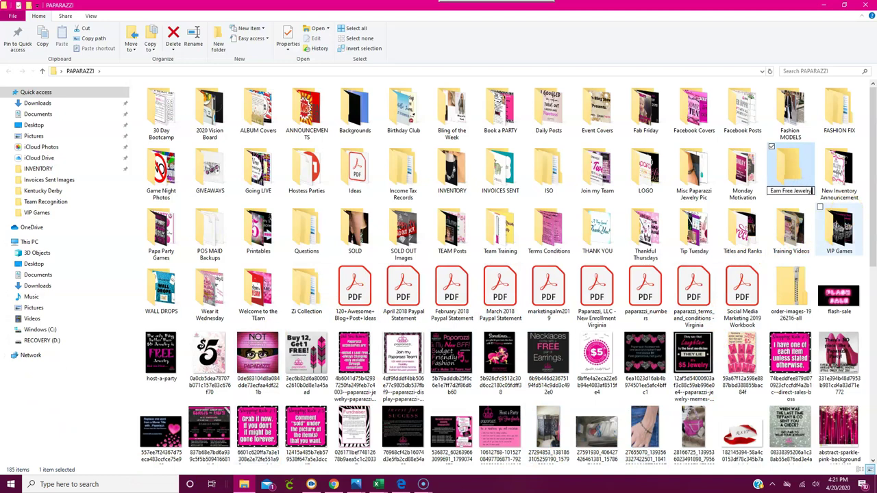
{"action": "key", "text": "Return"}
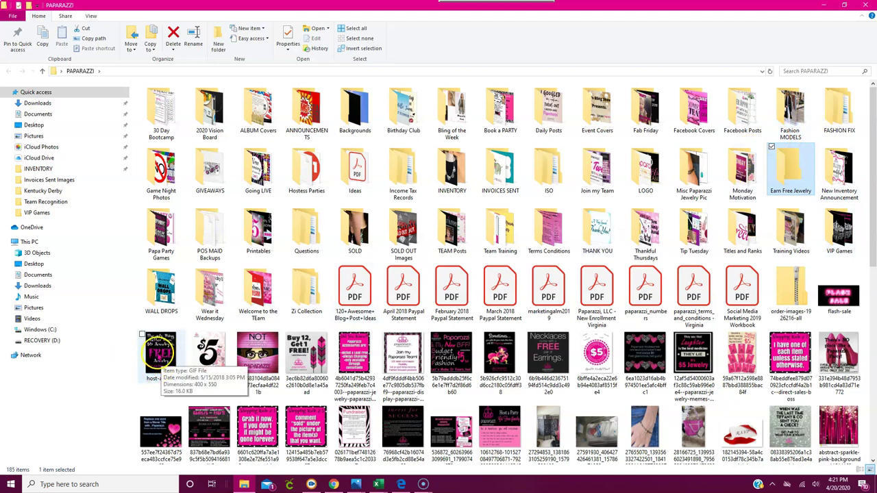
- Move the host-a-party image into the Earn Free Jewelry folder, and close and reopen PAPARAZZI to check the folder order
{"action": "left_click_drag", "start_coordinate": [162, 353], "coordinate": [769, 182]}
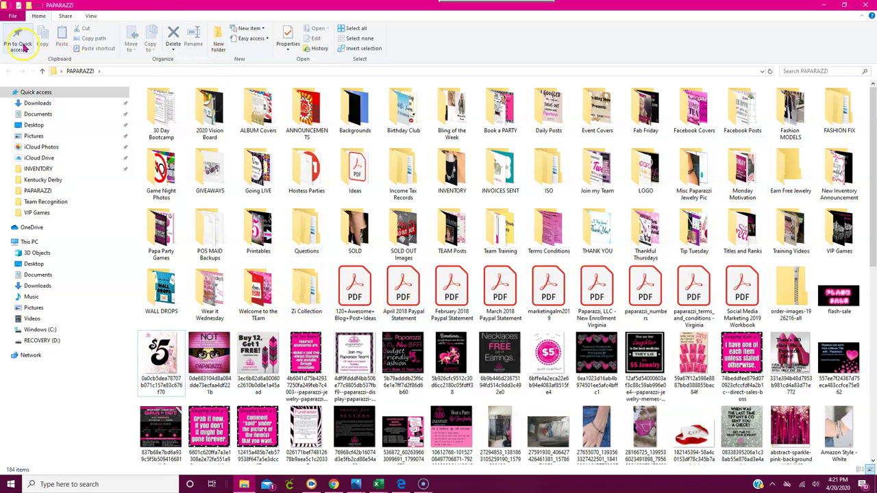
{"action": "left_click", "coordinate": [867, 5]}
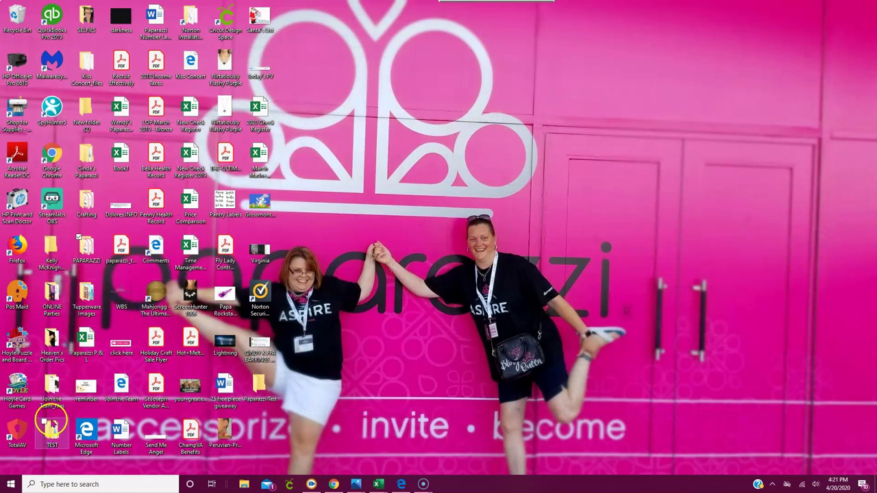
{"action": "double_click", "coordinate": [86, 250]}
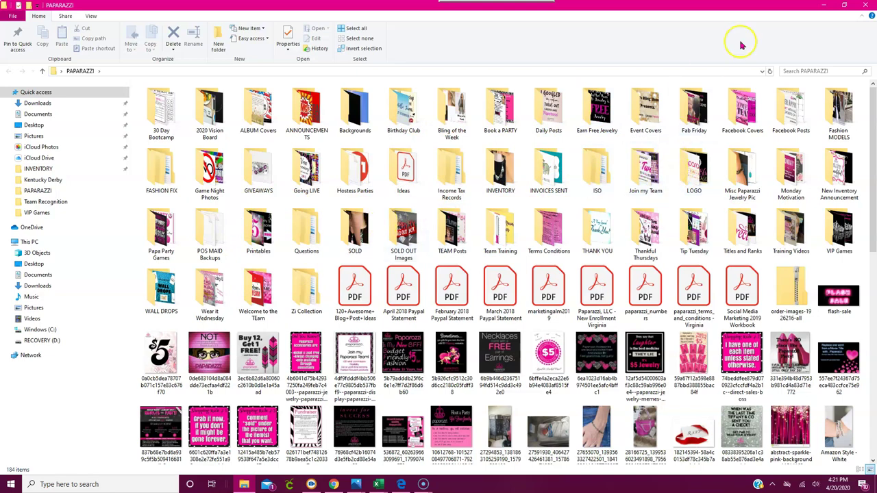
{"action": "left_click", "coordinate": [866, 6]}
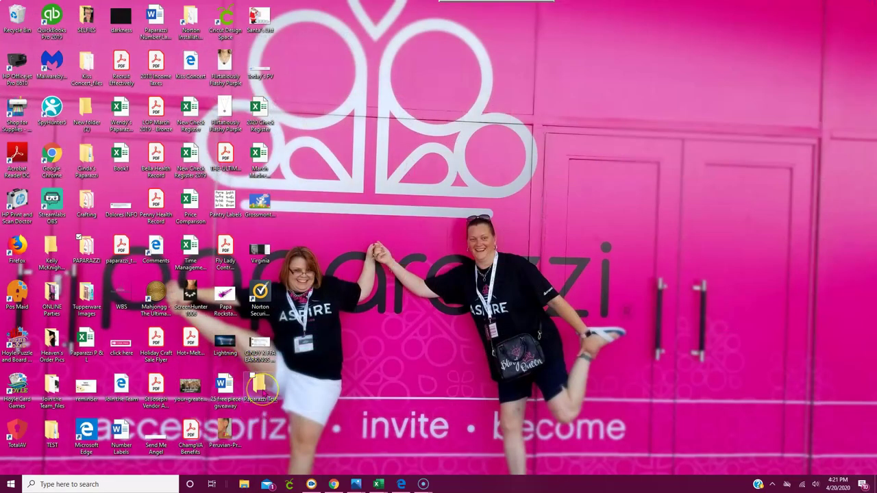
- Create a folder named INVENTORY inside the desktop's Paparazzi Test folder and open it
{"action": "double_click", "coordinate": [260, 385]}
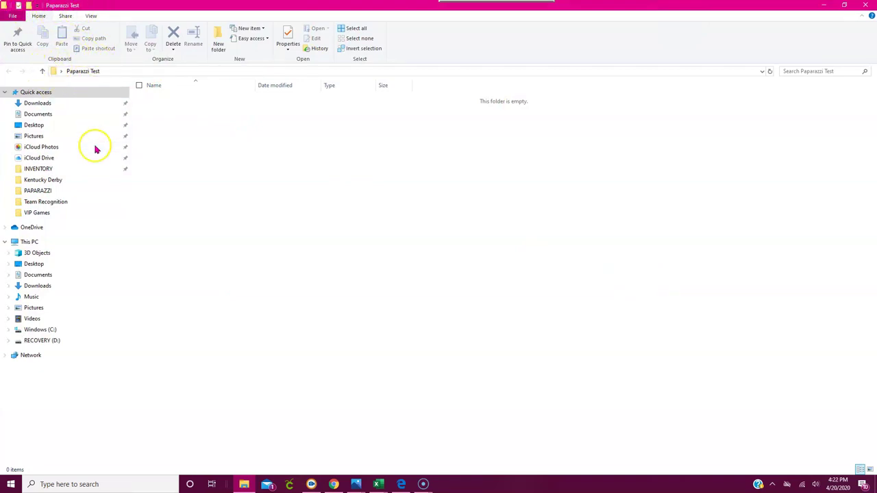
{"action": "right_click", "coordinate": [276, 151]}
{"action": "mouse_move", "coordinate": [219, 265]}
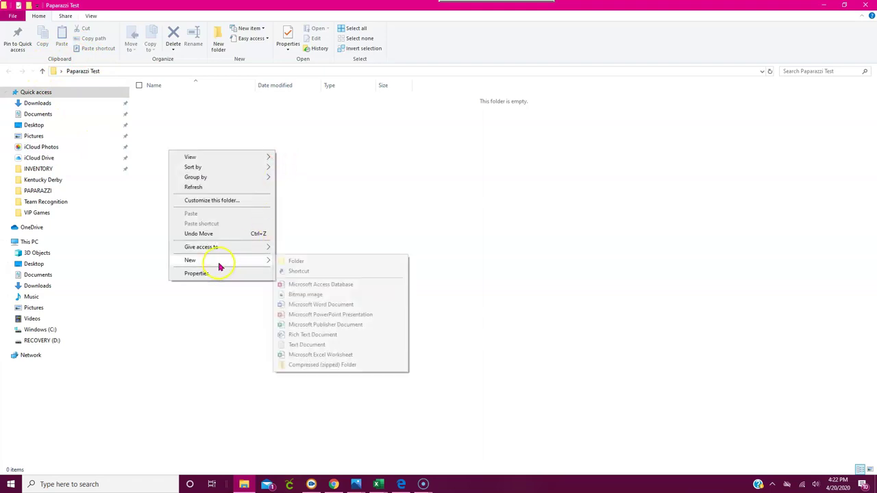
{"action": "left_click", "coordinate": [300, 263]}
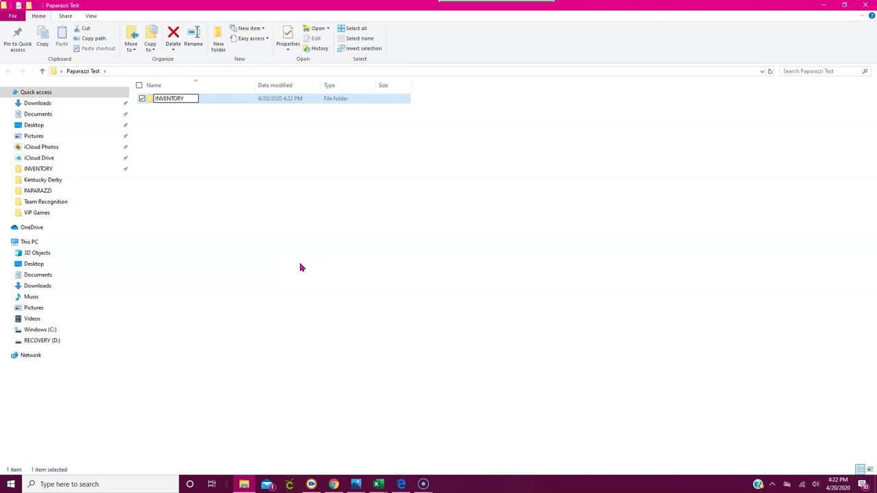
{"action": "left_click", "coordinate": [301, 269]}
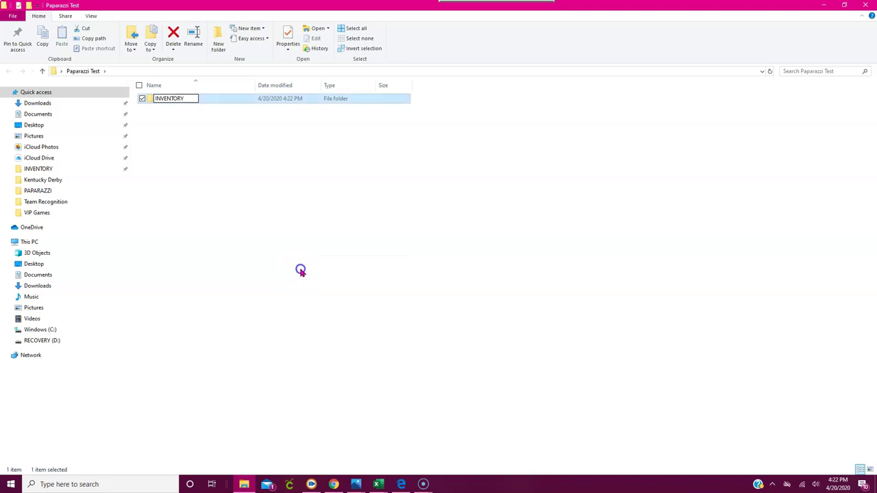
{"action": "double_click", "coordinate": [161, 99]}
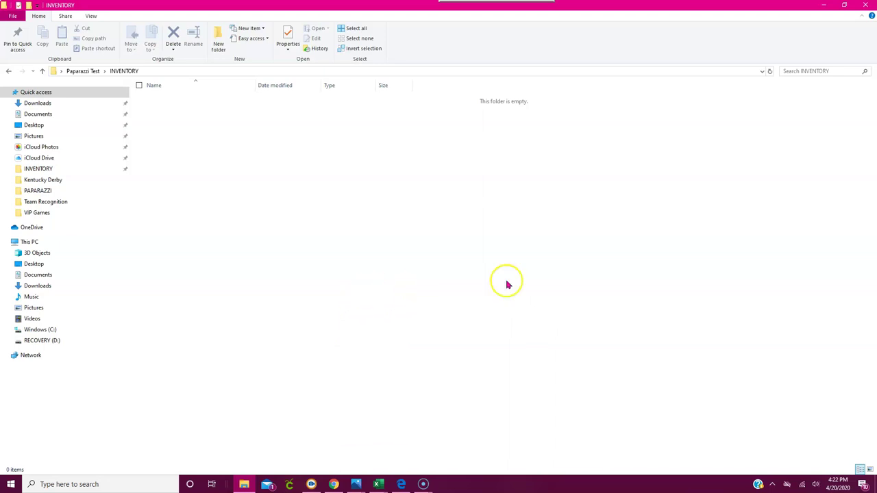
- Shrink the Paparazzi Test window and open 2019 ORDERS in the PAPARAZZI folder's INVENTORY subfolder
{"action": "left_click", "coordinate": [838, 10]}
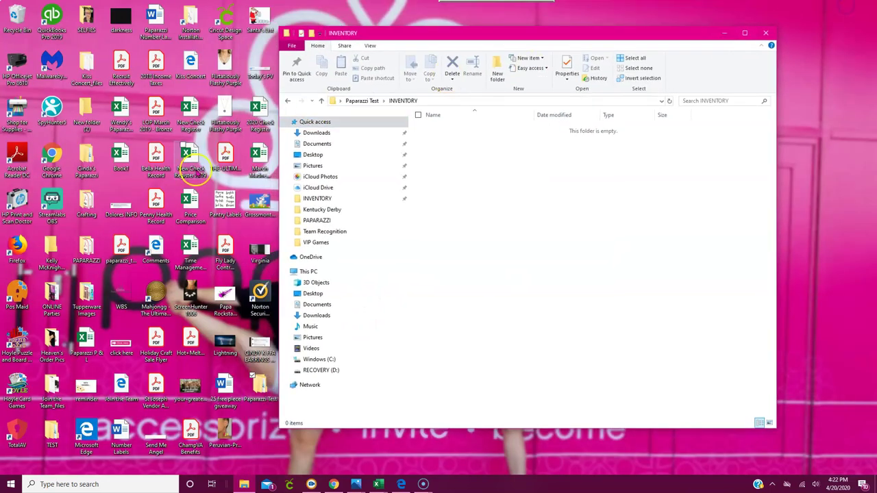
{"action": "double_click", "coordinate": [92, 255]}
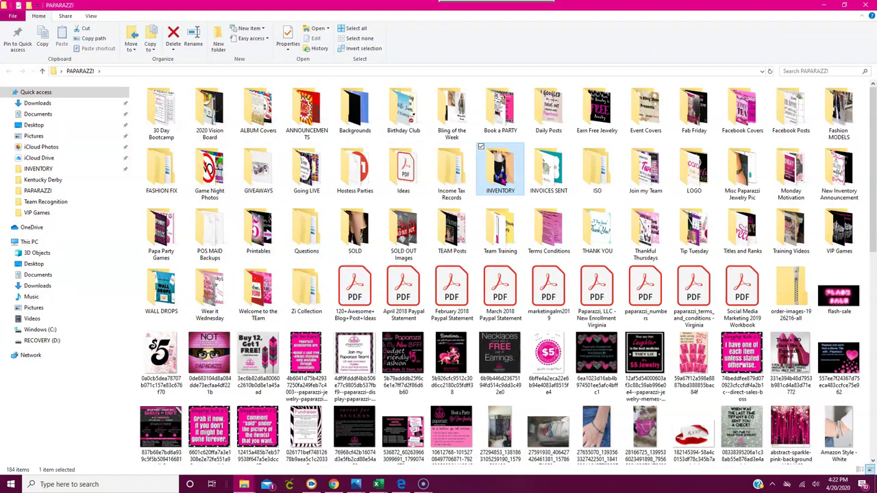
{"action": "double_click", "coordinate": [500, 171]}
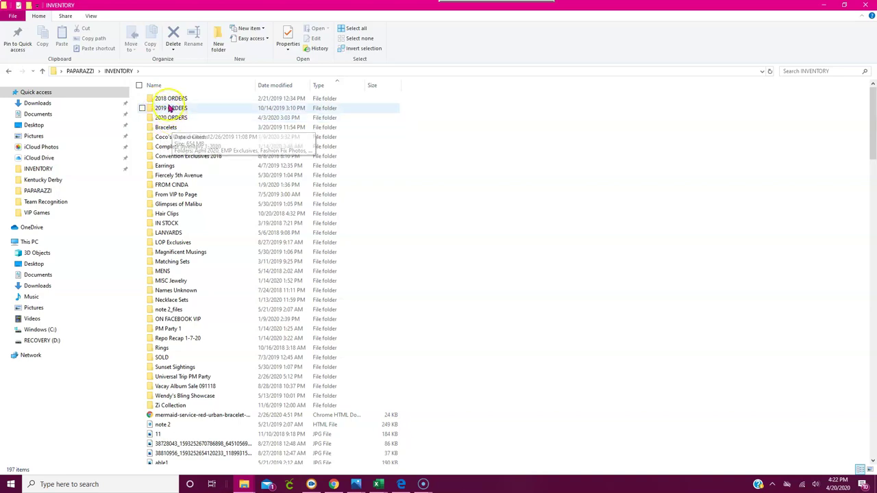
{"action": "double_click", "coordinate": [171, 110]}
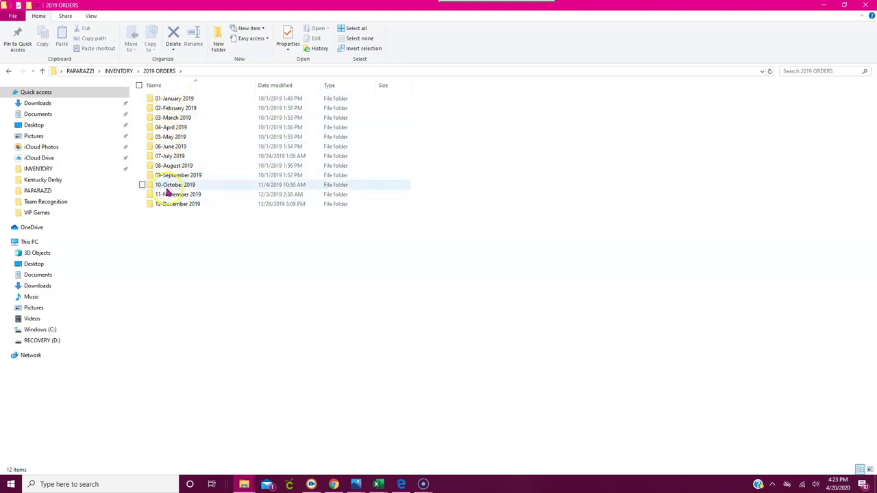
- Examine the 01-January 2019 and 02-February 2019 folders, including the product images in the 02.03.19 order
{"action": "double_click", "coordinate": [184, 99]}
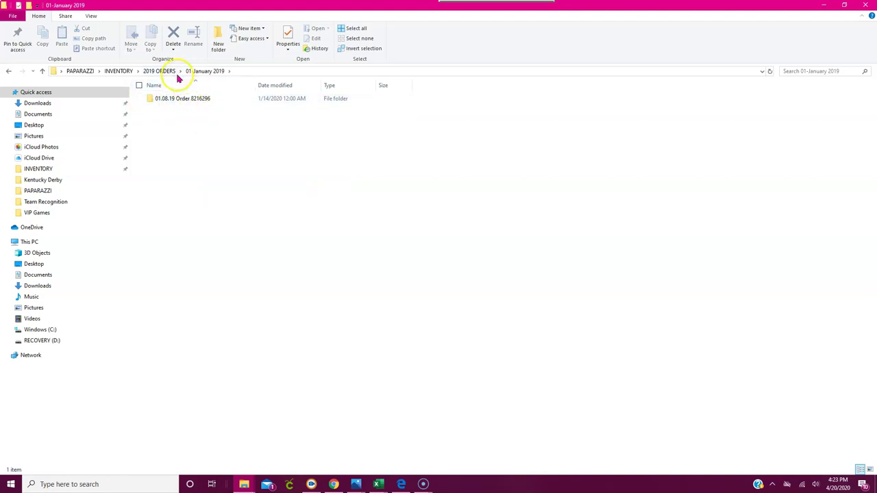
{"action": "left_click", "coordinate": [164, 71]}
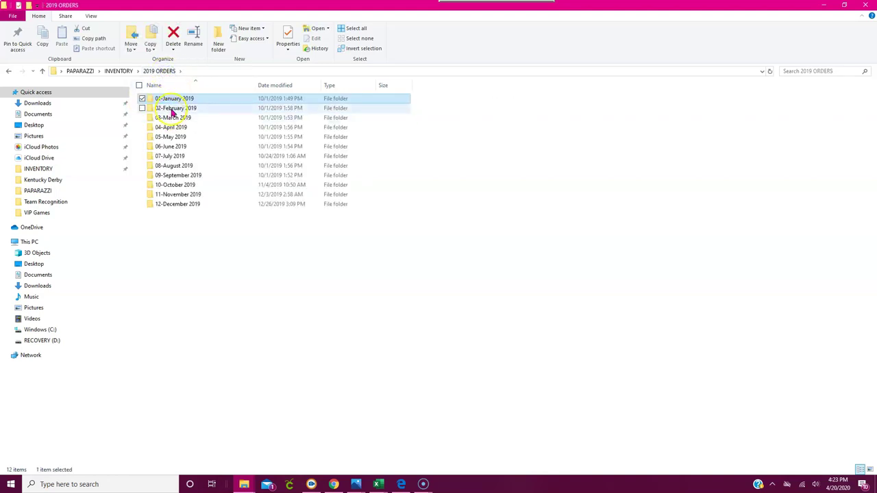
{"action": "double_click", "coordinate": [172, 108]}
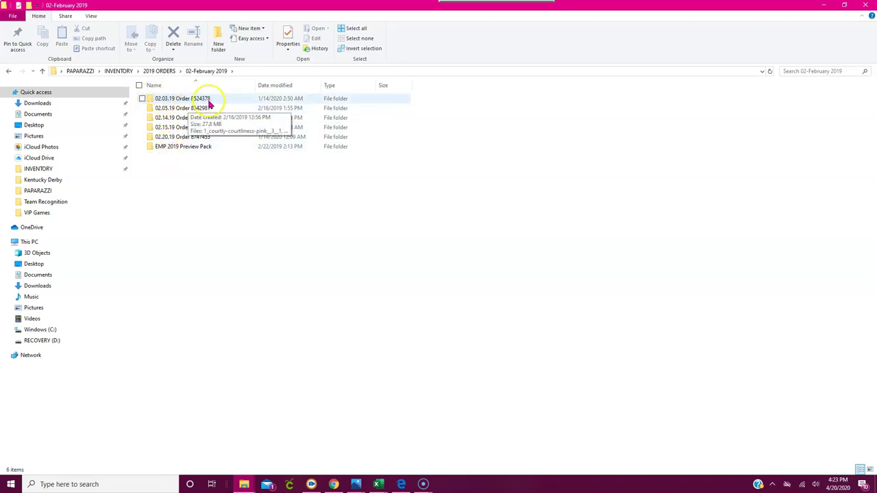
{"action": "double_click", "coordinate": [177, 104]}
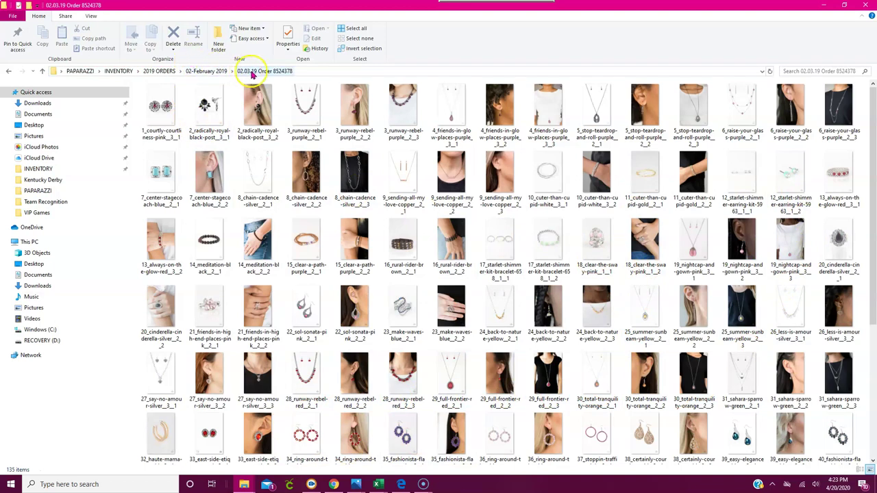
{"action": "scroll", "coordinate": [562, 274], "scroll_direction": "down", "scroll_amount": 3}
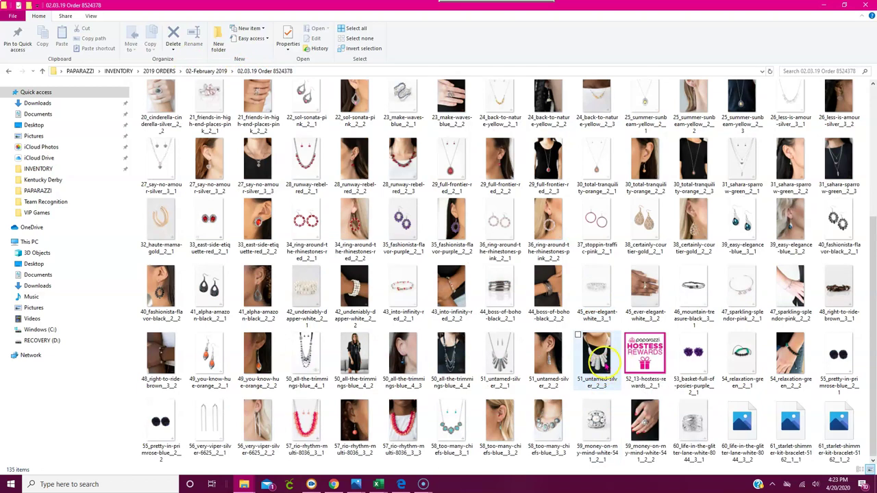
- Minimize the 02.03.19 order window, then create a folder named 2020 Orders in Paparazzi Test's INVENTORY folder and open it
{"action": "scroll", "coordinate": [582, 329], "scroll_direction": "up", "scroll_amount": 3}
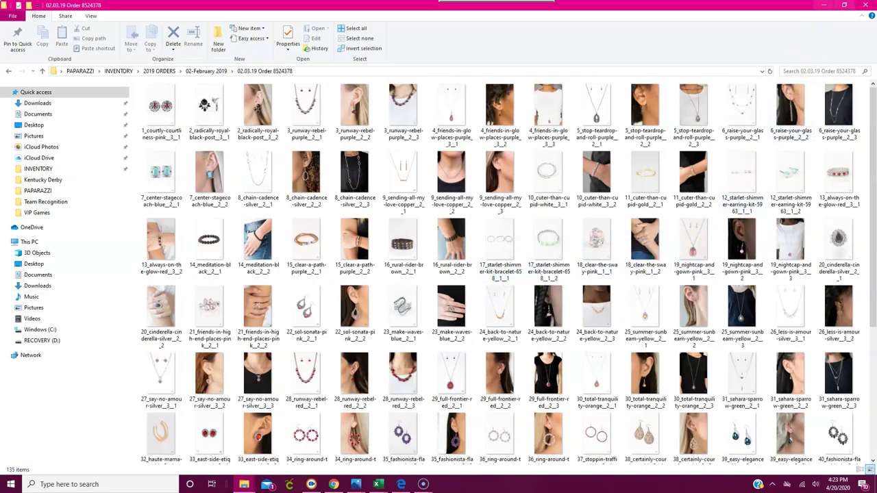
{"action": "left_click", "coordinate": [826, 8]}
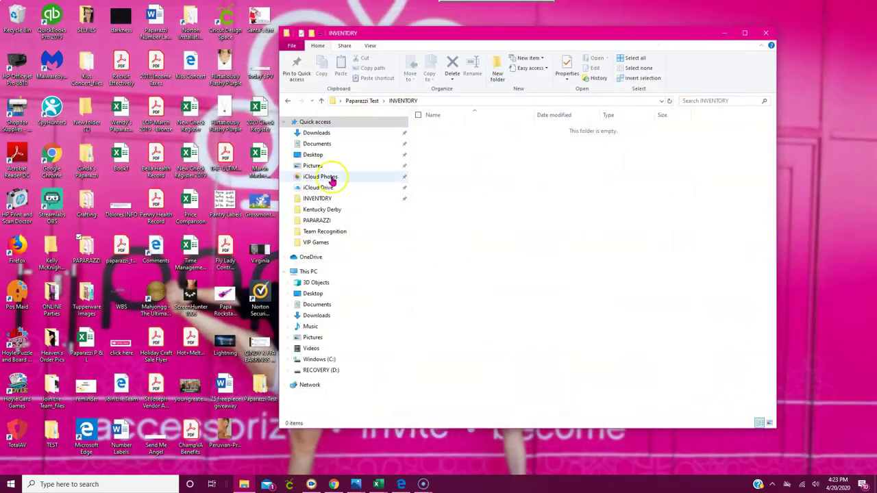
{"action": "right_click", "coordinate": [448, 144]}
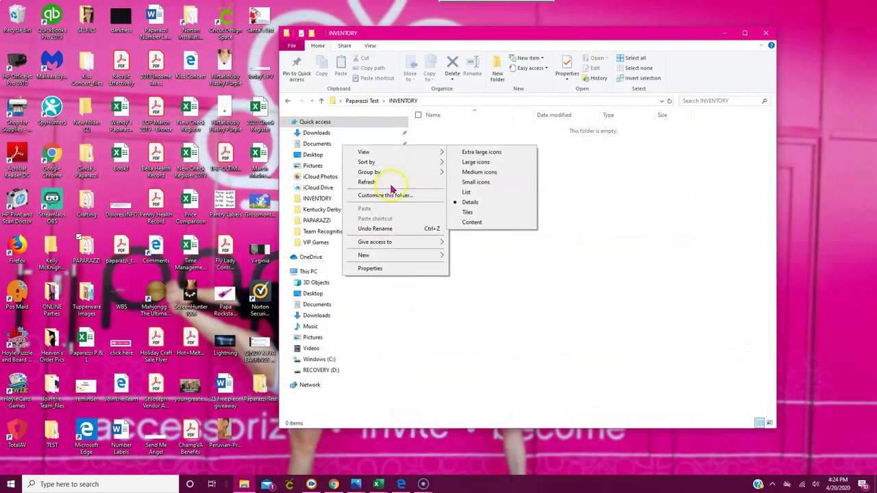
{"action": "mouse_move", "coordinate": [384, 255]}
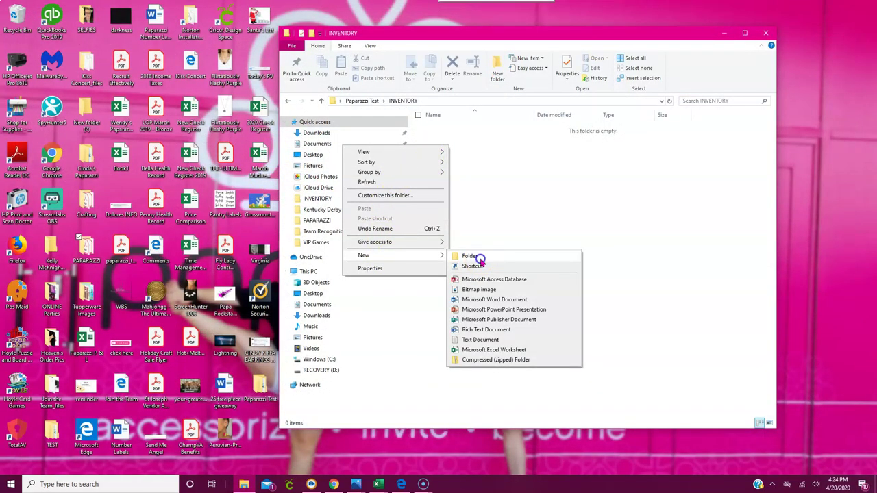
{"action": "left_click", "coordinate": [479, 257]}
{"action": "type", "text": "2"}
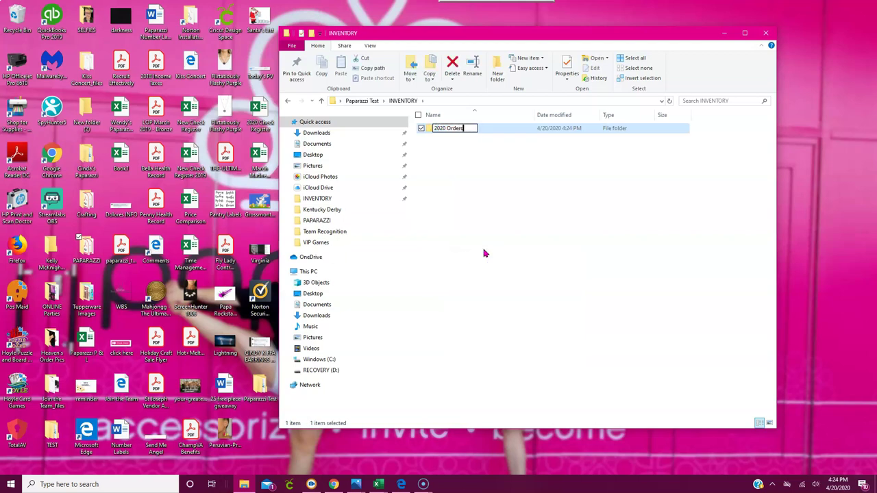
{"action": "type", "text": "020 Orders"}
{"action": "left_click", "coordinate": [498, 222]}
{"action": "left_click", "coordinate": [473, 129]}
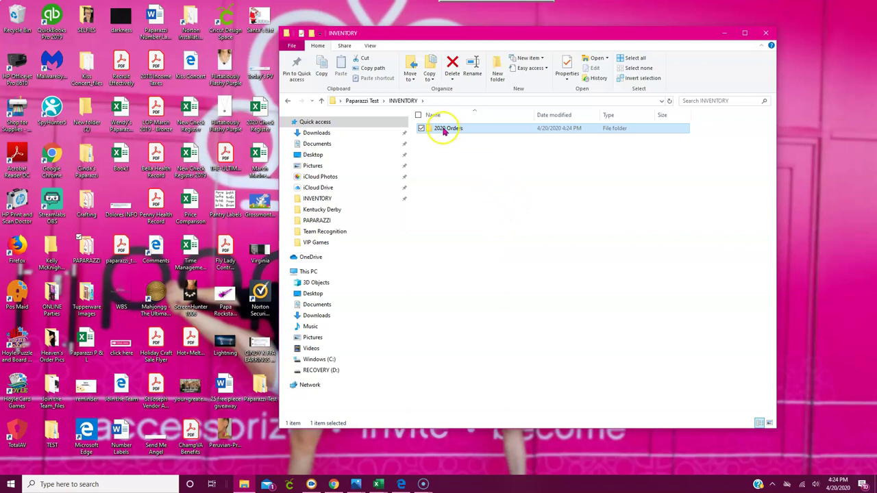
{"action": "double_click", "coordinate": [443, 130]}
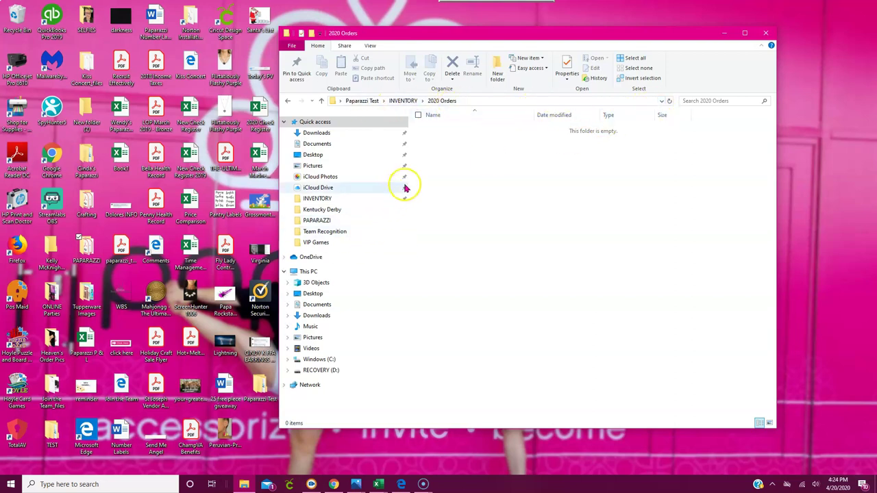
- Create three month folders named 04-April, 05-May and 06-June inside the 2020 Orders folder
{"action": "right_click", "coordinate": [431, 150]}
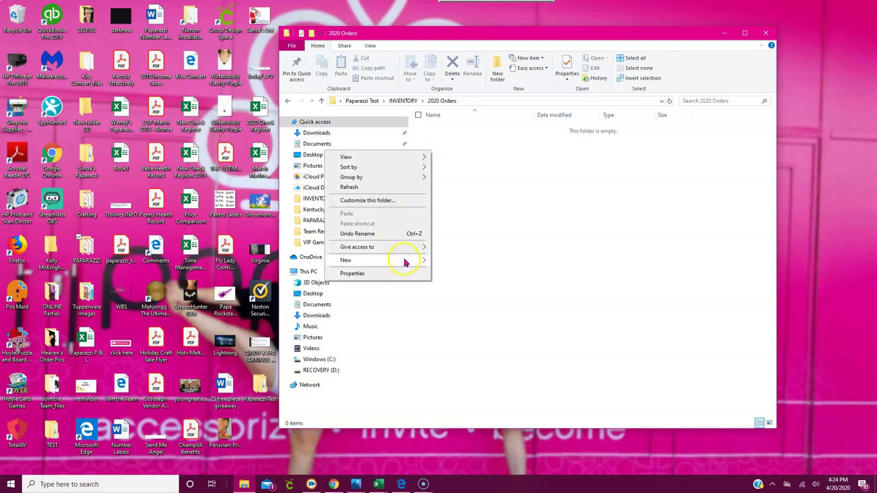
{"action": "mouse_move", "coordinate": [406, 261]}
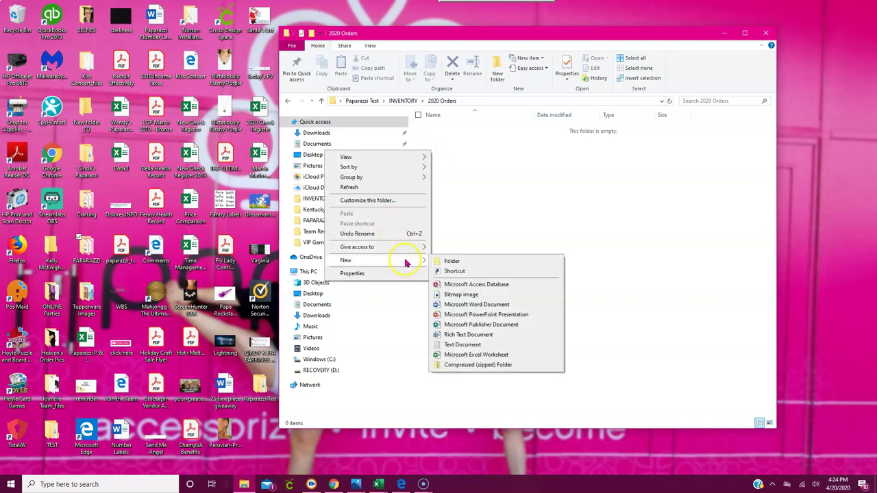
{"action": "left_click", "coordinate": [454, 261]}
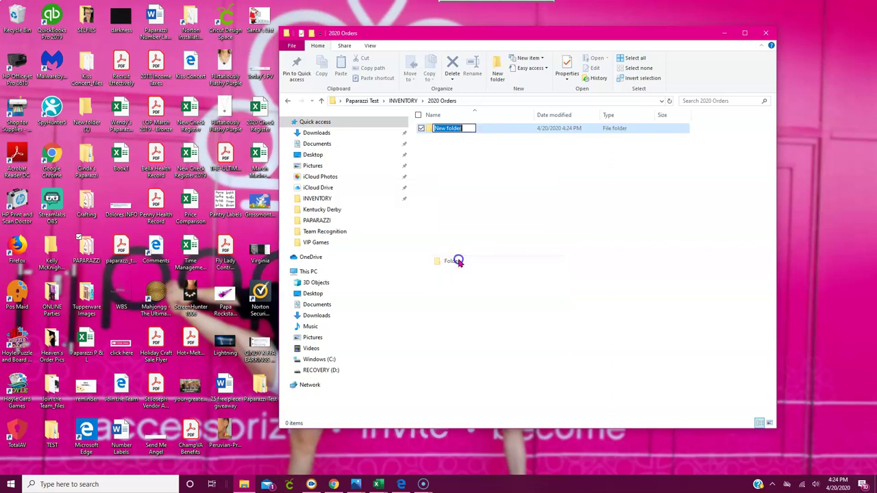
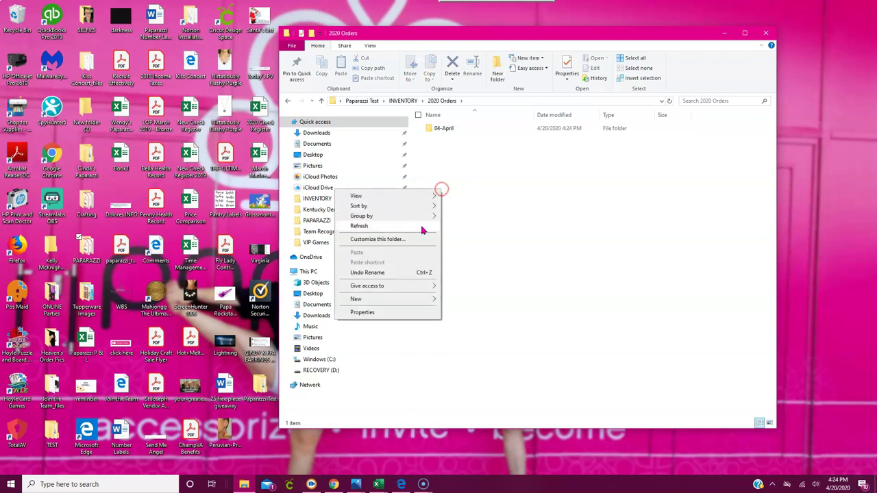
{"action": "mouse_move", "coordinate": [410, 299]}
{"action": "left_click", "coordinate": [457, 301]}
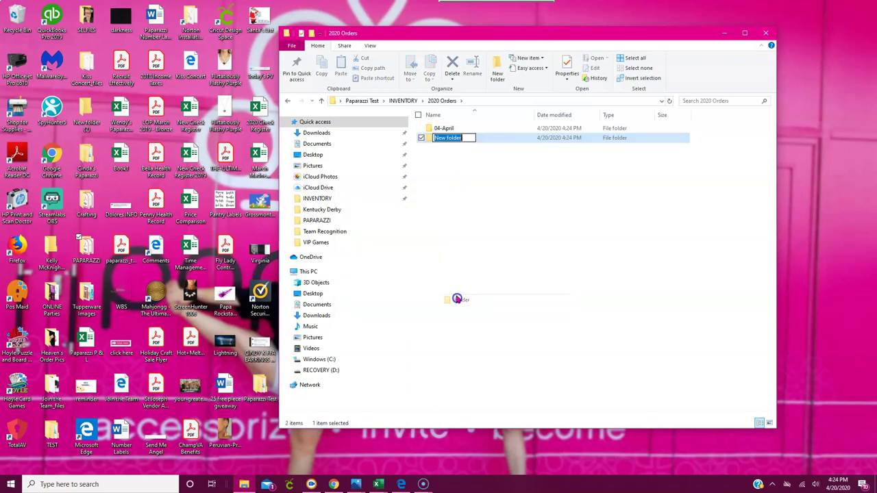
{"action": "type", "text": "05-May"}
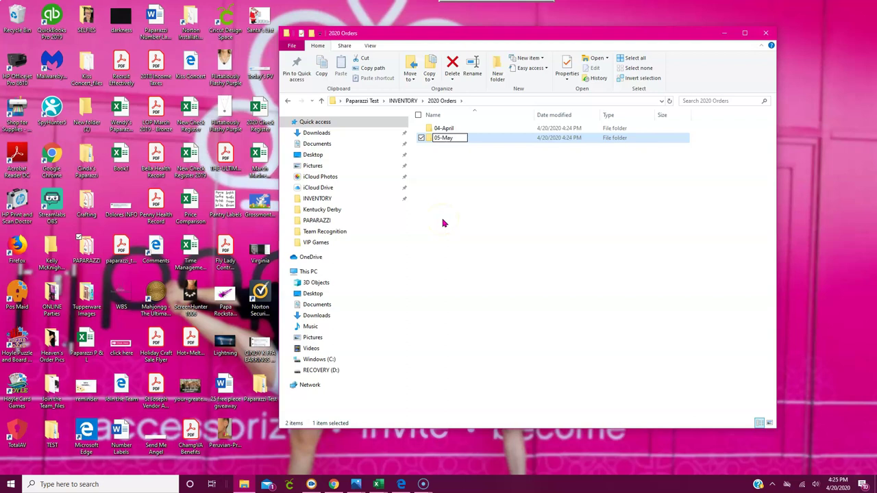
{"action": "right_click", "coordinate": [451, 172]}
{"action": "mouse_move", "coordinate": [401, 282]}
{"action": "left_click", "coordinate": [493, 279]}
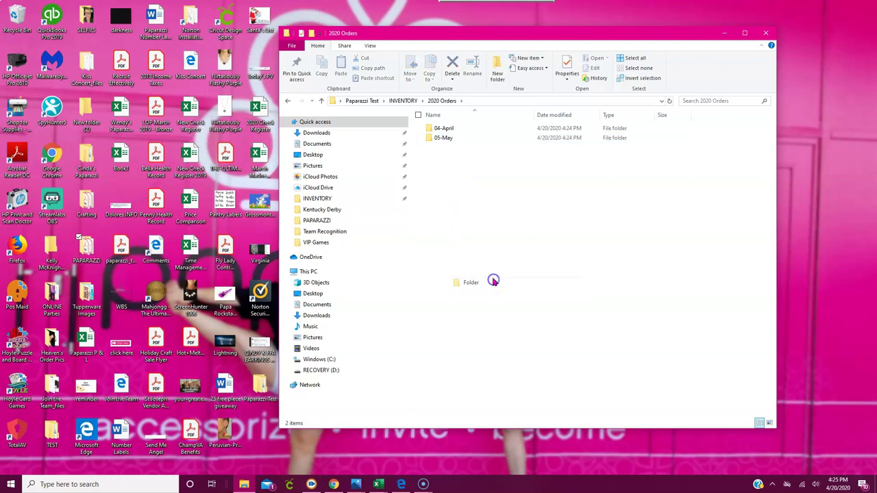
{"action": "type", "text": "06-June"}
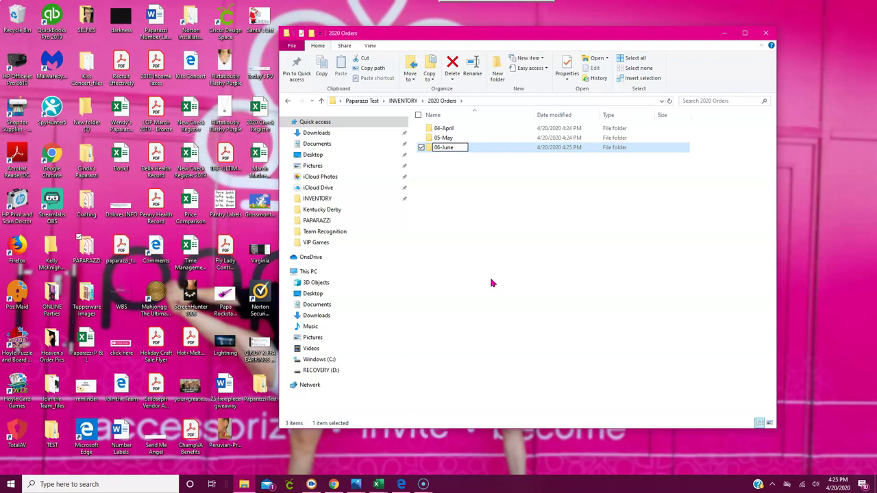
{"action": "left_click", "coordinate": [446, 228]}
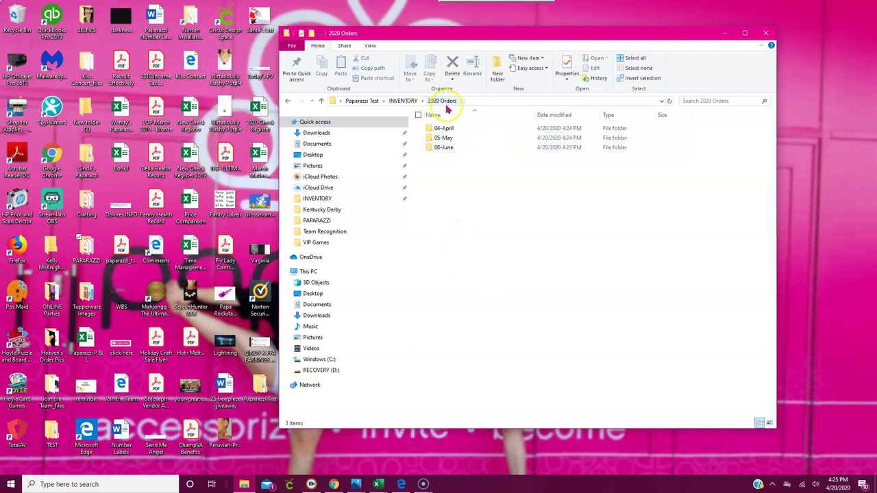
- Open the 04-April folder and create a dated order folder named 04.20.20 inside it
{"action": "double_click", "coordinate": [446, 128]}
{"action": "right_click", "coordinate": [450, 156]}
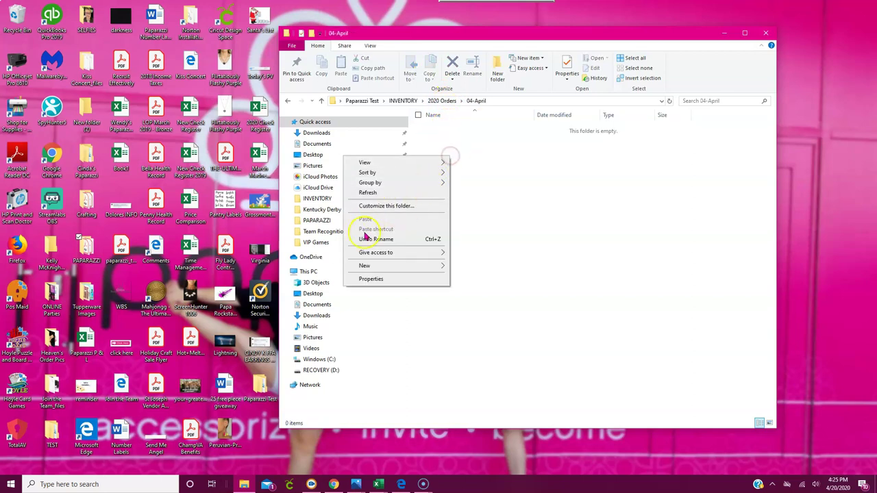
{"action": "mouse_move", "coordinate": [384, 266]}
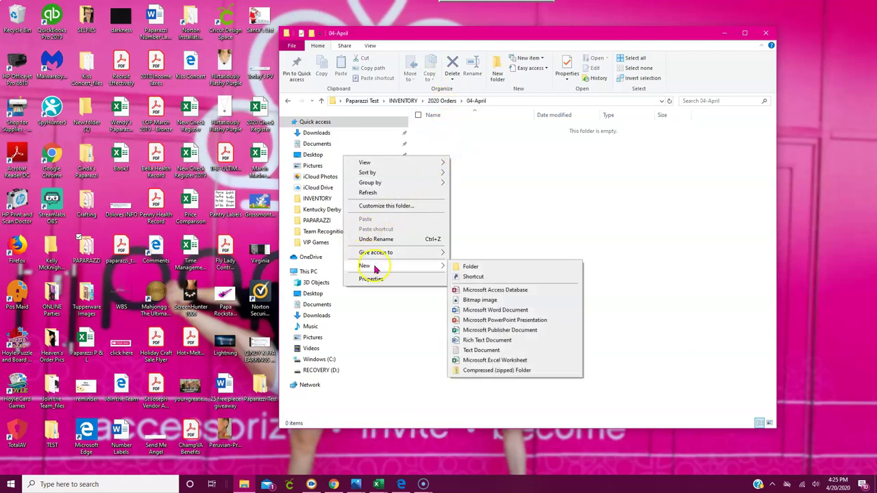
{"action": "left_click", "coordinate": [471, 267]}
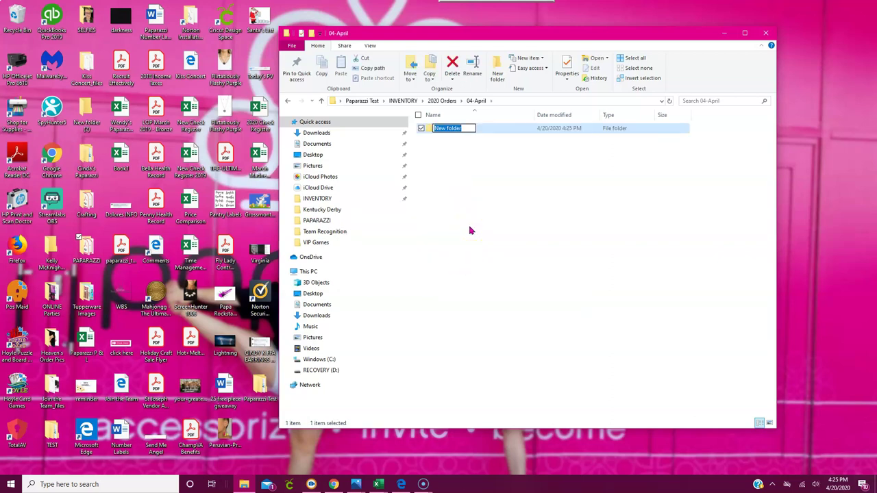
{"action": "type", "text": "04.20.20"}
{"action": "left_click", "coordinate": [482, 123]}
{"action": "left_click", "coordinate": [515, 161]}
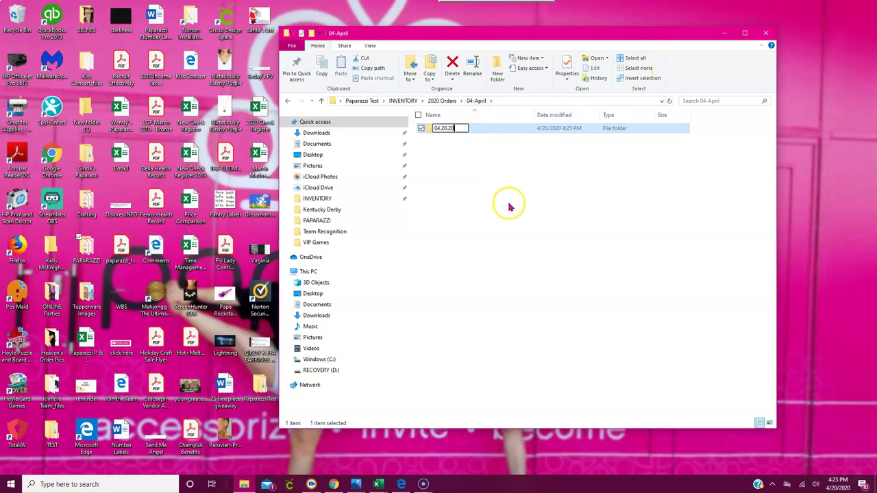
{"action": "left_click", "coordinate": [471, 166]}
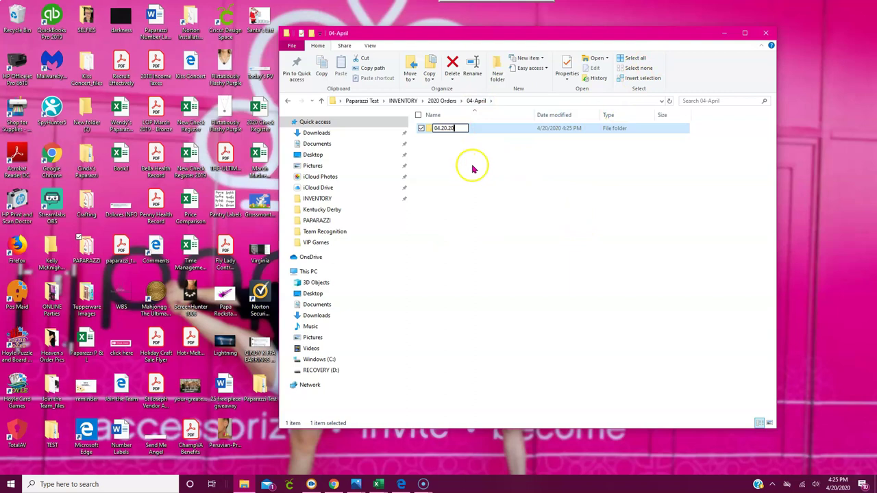
{"action": "left_click", "coordinate": [517, 166]}
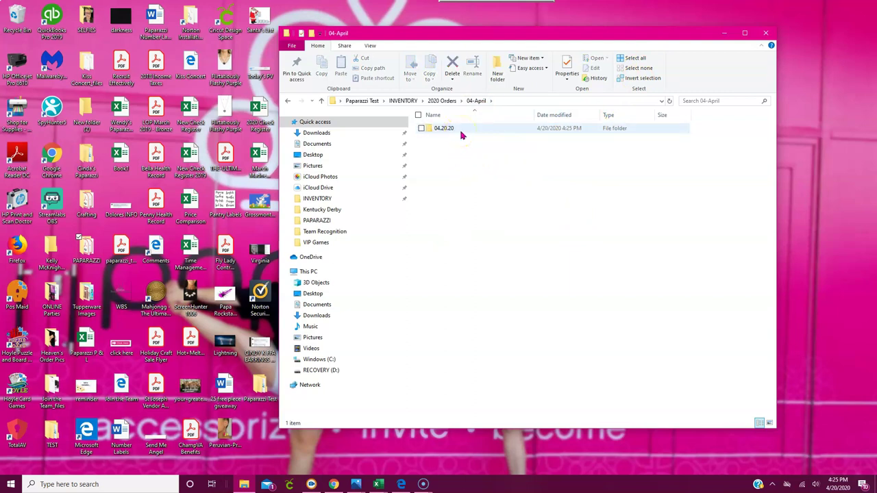
- Move the 04-April window aside on the desktop, and close the open Chrome window and start a fresh one
{"action": "left_click", "coordinate": [500, 36]}
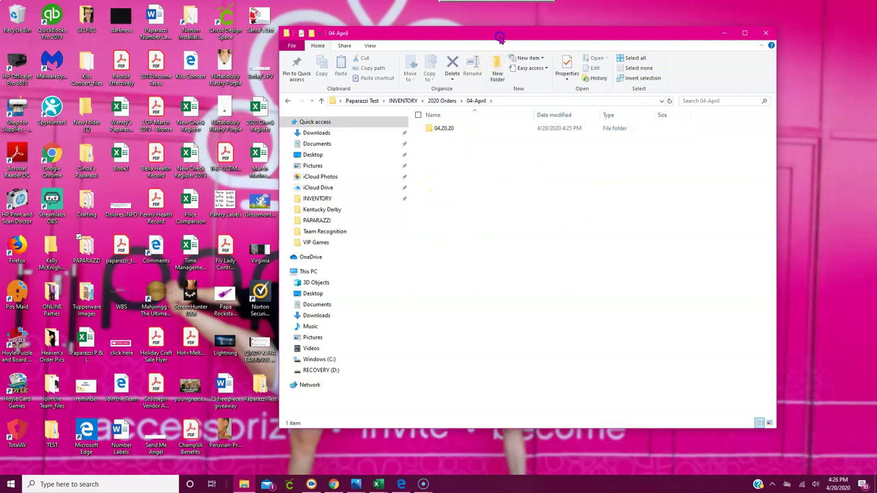
{"action": "left_click_drag", "start_coordinate": [499, 36], "coordinate": [647, 29]}
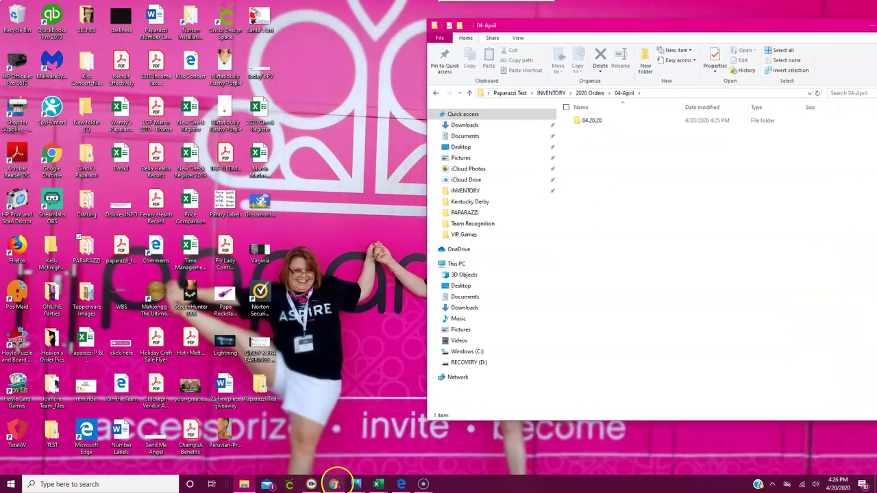
{"action": "left_click", "coordinate": [334, 484]}
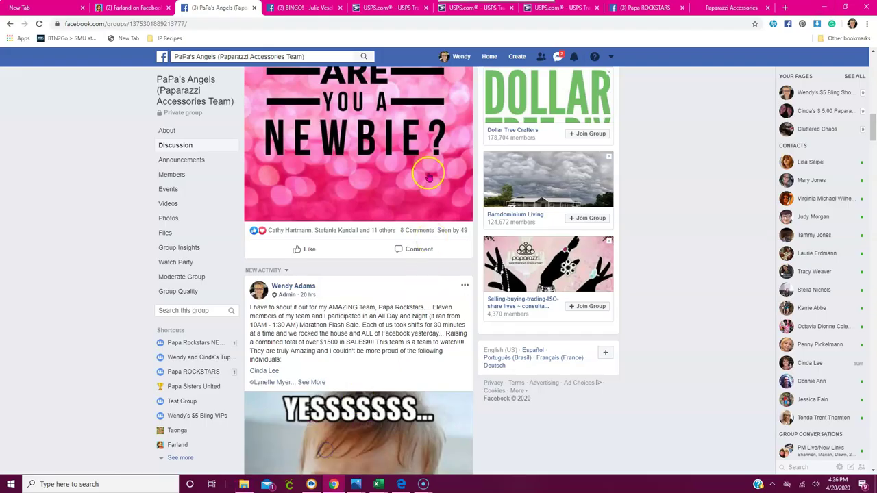
{"action": "left_click", "coordinate": [868, 7]}
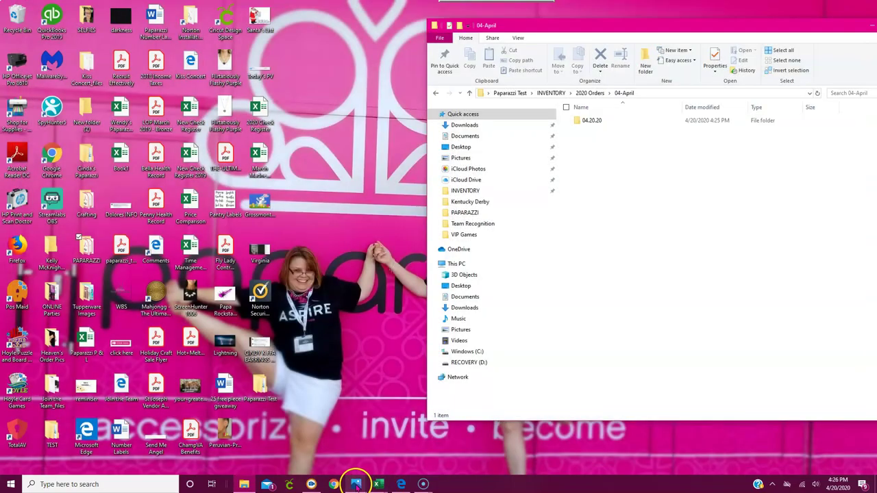
{"action": "left_click", "coordinate": [331, 483]}
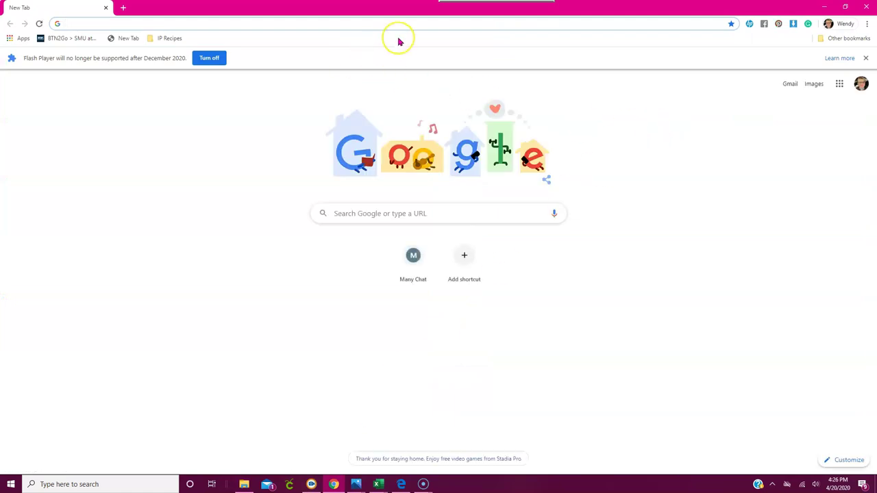
- Go to paparazziaccessories.com and sign in with the saved consultant login
{"action": "type", "text": "pap"}
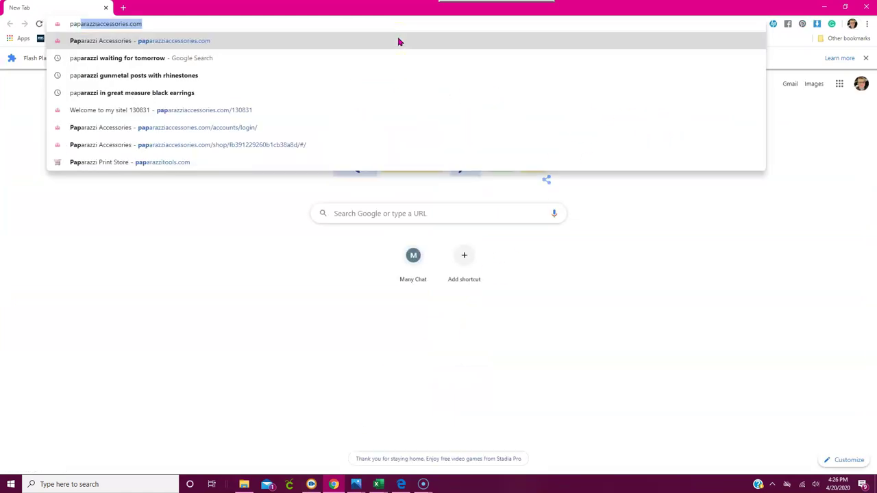
{"action": "key", "text": "Return"}
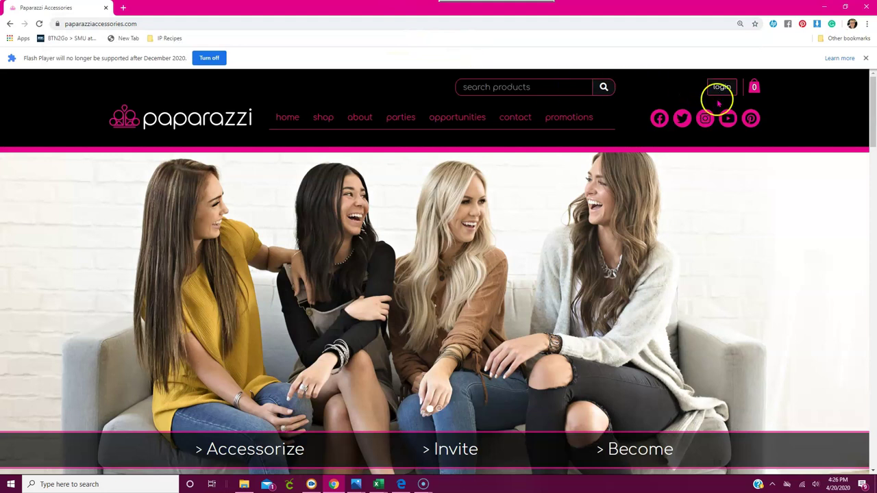
{"action": "left_click", "coordinate": [724, 92]}
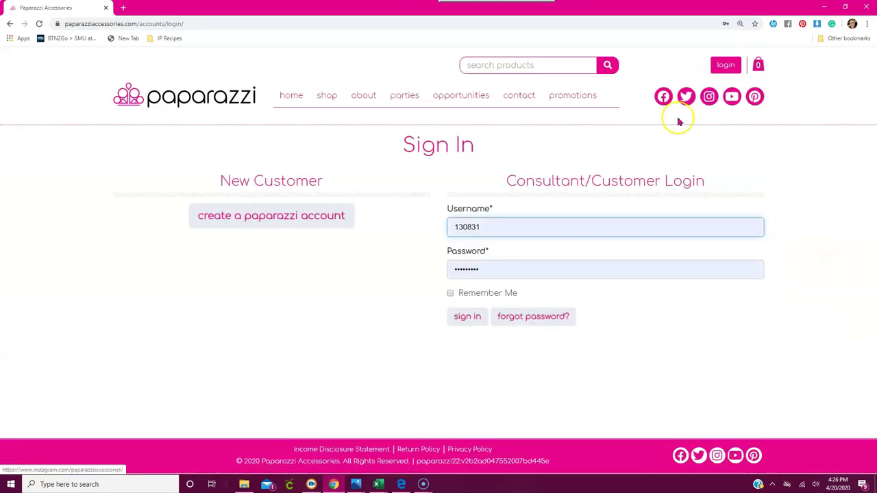
{"action": "left_click", "coordinate": [472, 318]}
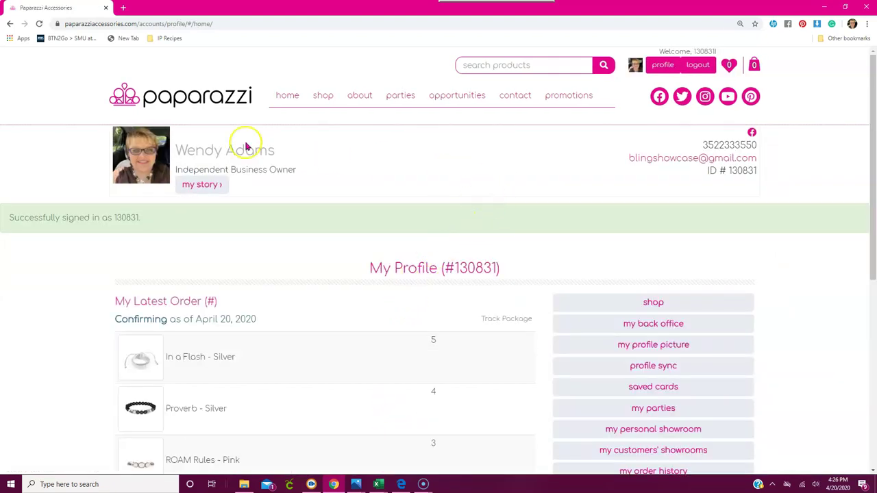
- Open the full item list of the latest order, dated April 20, 2020, from the profile page and look through its products
{"action": "scroll", "coordinate": [527, 212], "scroll_direction": "down", "scroll_amount": 2}
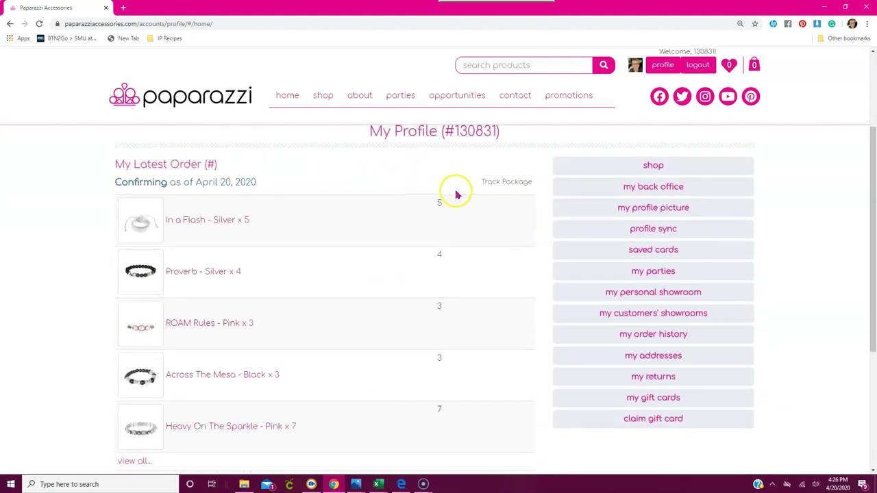
{"action": "scroll", "coordinate": [342, 339], "scroll_direction": "down", "scroll_amount": 1}
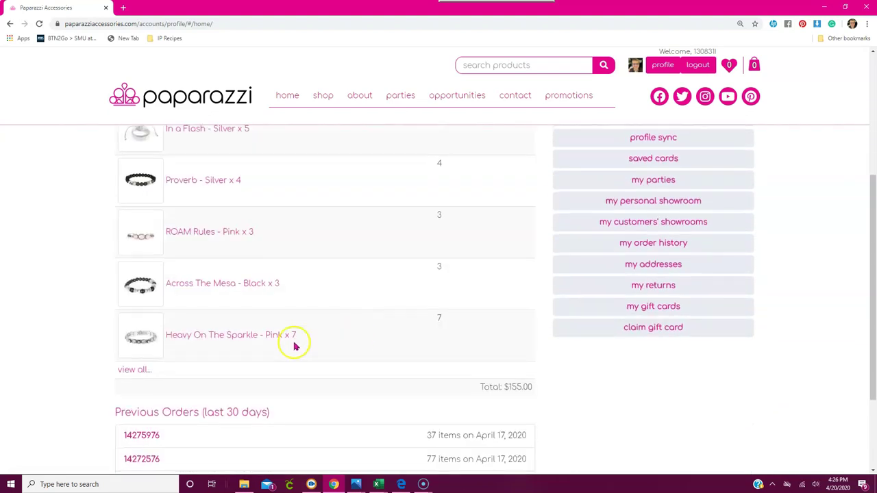
{"action": "left_click", "coordinate": [136, 370]}
{"action": "scroll", "coordinate": [517, 312], "scroll_direction": "down", "scroll_amount": 3}
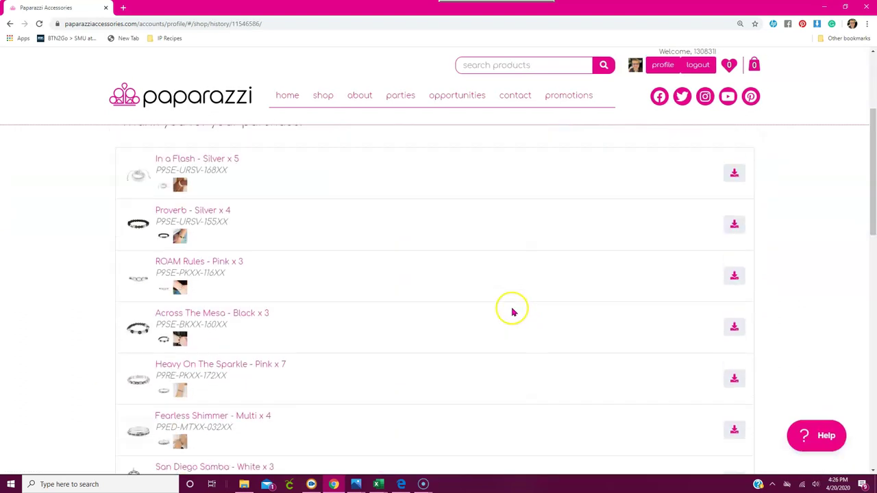
{"action": "scroll", "coordinate": [288, 171], "scroll_direction": "down", "scroll_amount": 5}
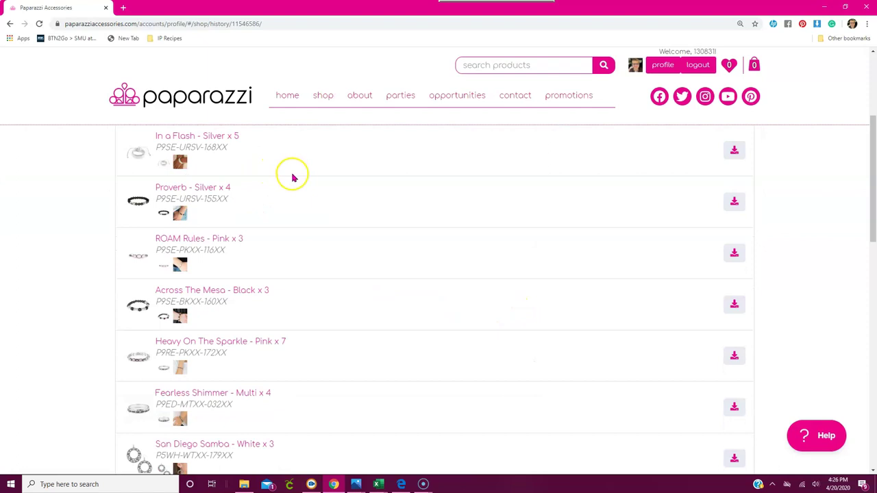
- Zip the order's featured, additional and complete look images, and download the resulting archive
{"action": "scroll", "coordinate": [281, 246], "scroll_direction": "down", "scroll_amount": 6}
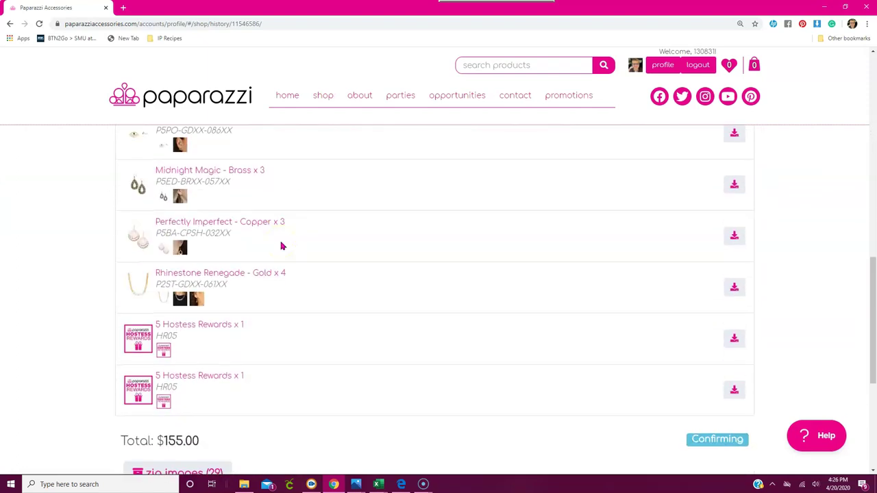
{"action": "scroll", "coordinate": [281, 245], "scroll_direction": "down", "scroll_amount": 1}
{"action": "scroll", "coordinate": [281, 245], "scroll_direction": "up", "scroll_amount": 3}
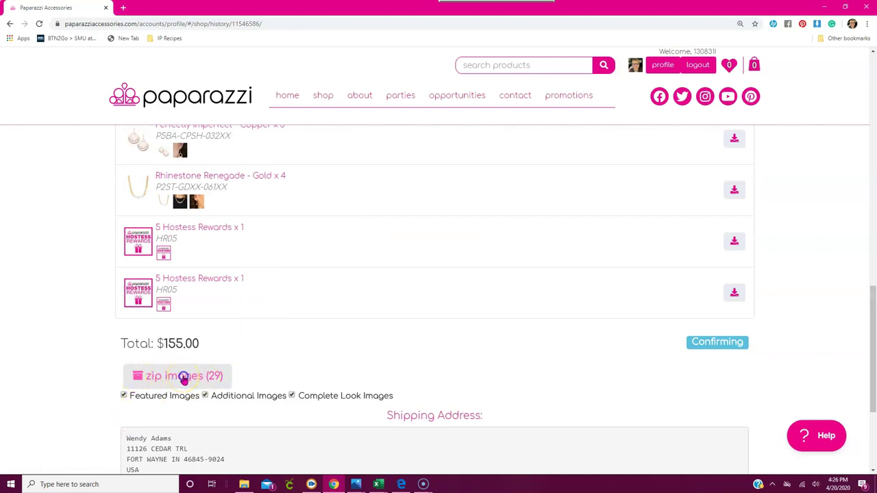
{"action": "left_click", "coordinate": [184, 377]}
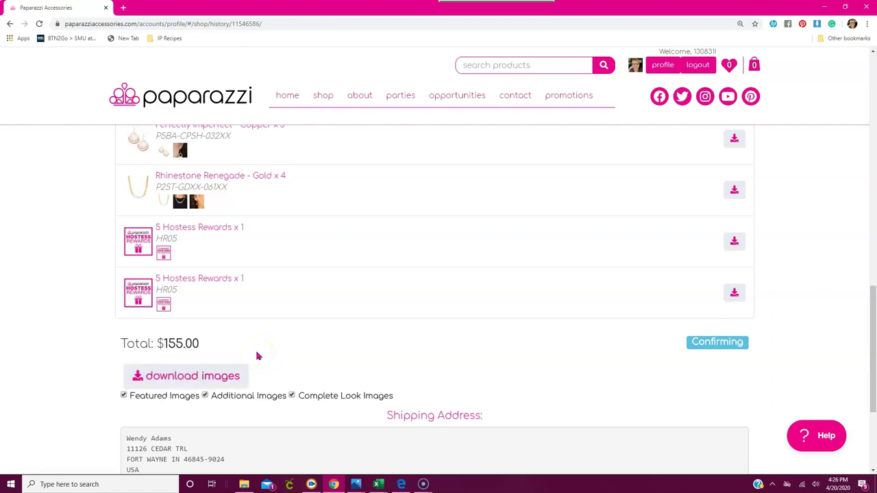
{"action": "left_click", "coordinate": [171, 376]}
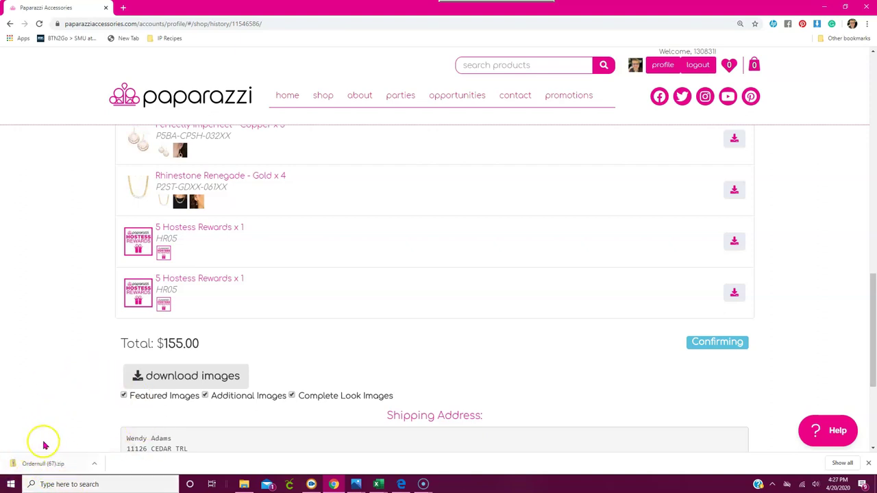
- Open the downloaded Ordernull (67).zip and cut all of its images, allowing the files through the security prompt
{"action": "left_click", "coordinate": [68, 464]}
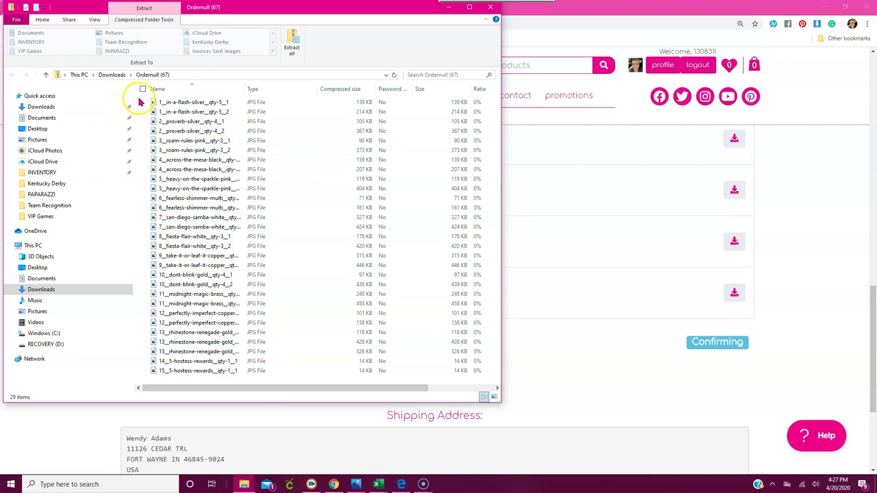
{"action": "left_click_drag", "start_coordinate": [139, 121], "coordinate": [144, 171]}
{"action": "left_click", "coordinate": [142, 287]}
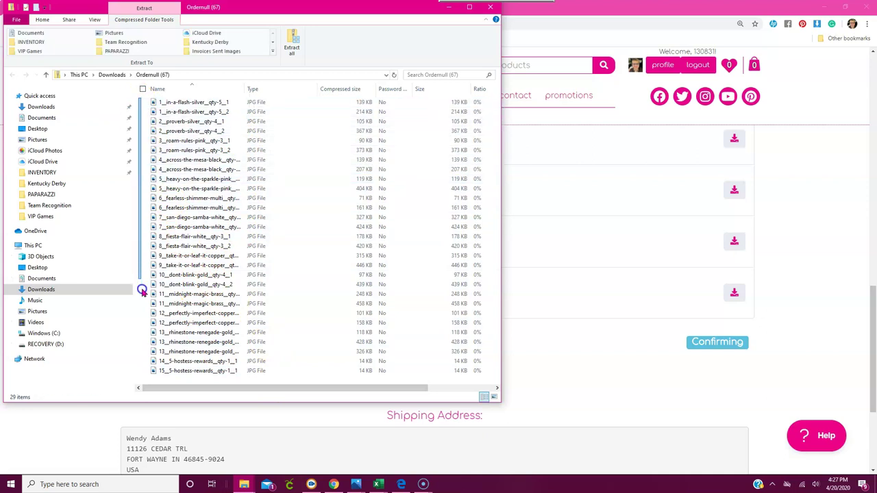
{"action": "key", "text": "ctrl+a"}
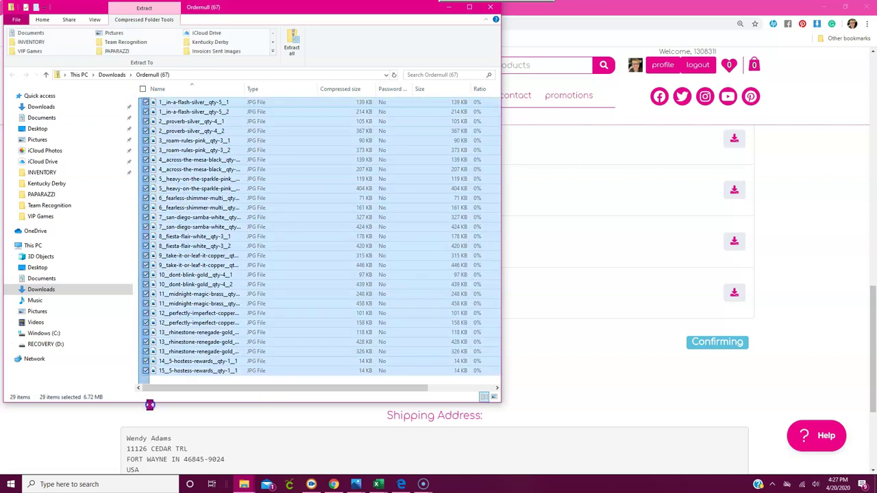
{"action": "left_click_drag", "start_coordinate": [336, 259], "coordinate": [338, 261]}
{"action": "scroll", "coordinate": [337, 255], "scroll_direction": "left", "scroll_amount": 3}
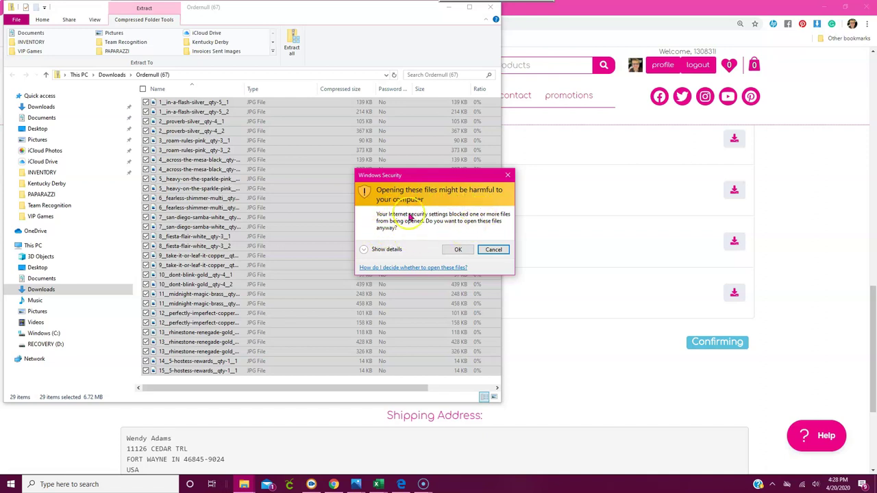
{"action": "left_click", "coordinate": [458, 250]}
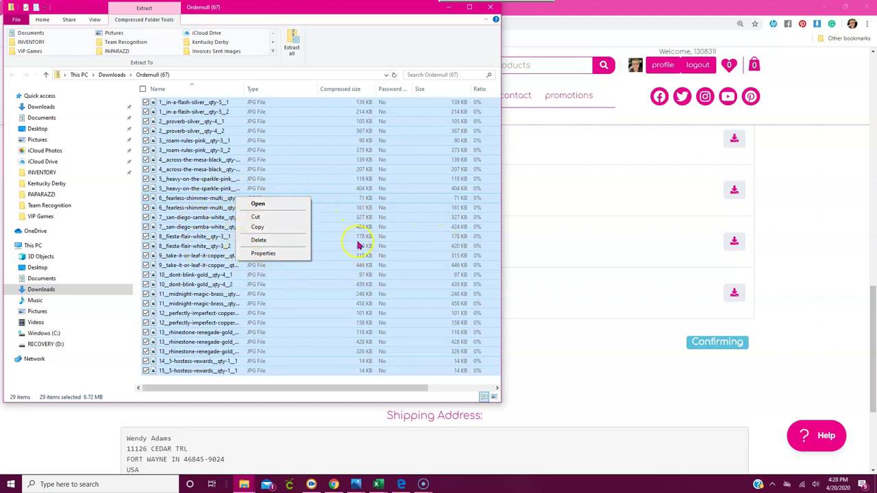
{"action": "left_click", "coordinate": [264, 219]}
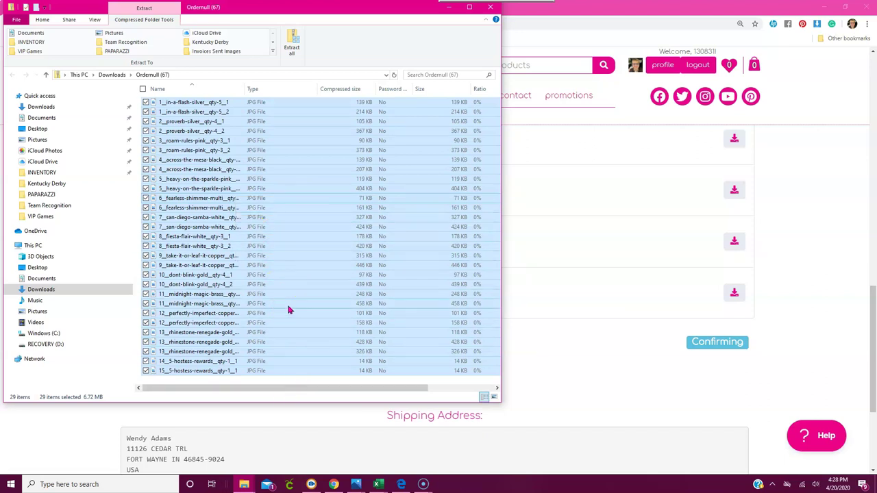
- Switch to the 04-April folder window and paste the cut images into its 04.20.20 folder
{"action": "mouse_move", "coordinate": [245, 482]}
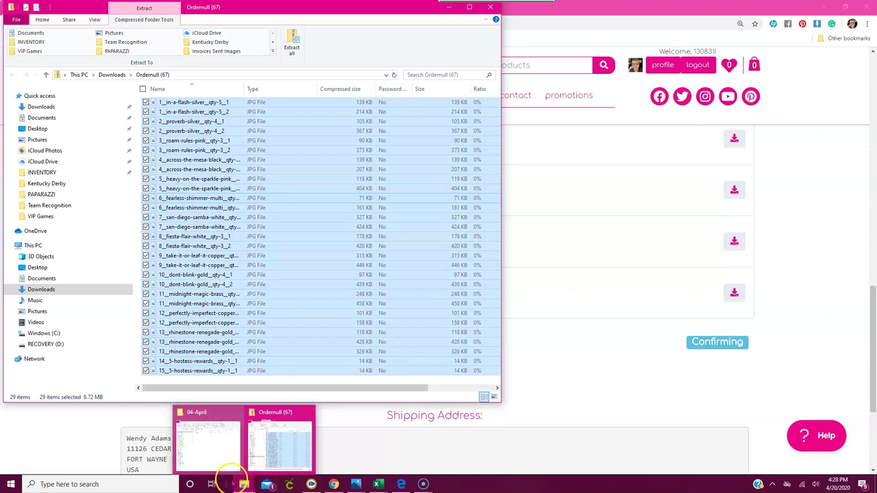
{"action": "mouse_move", "coordinate": [199, 444]}
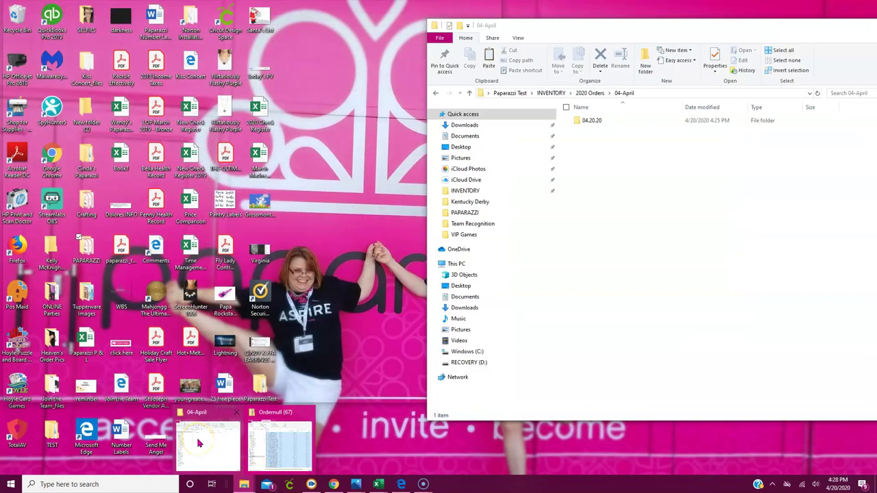
{"action": "left_click", "coordinate": [199, 444]}
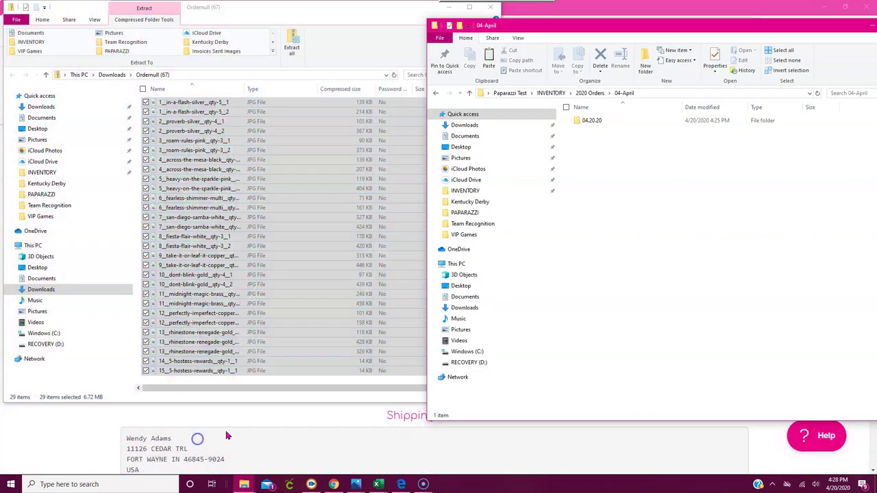
{"action": "left_click", "coordinate": [595, 121]}
{"action": "double_click", "coordinate": [596, 121]}
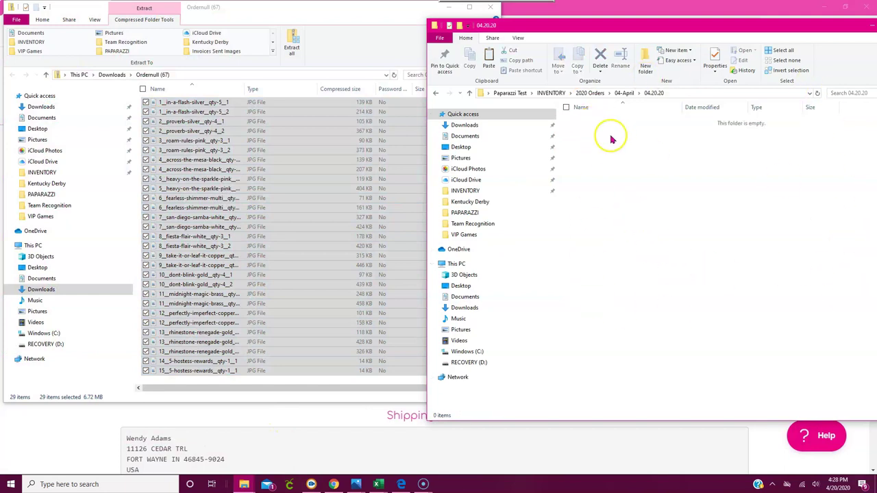
{"action": "right_click", "coordinate": [583, 136]}
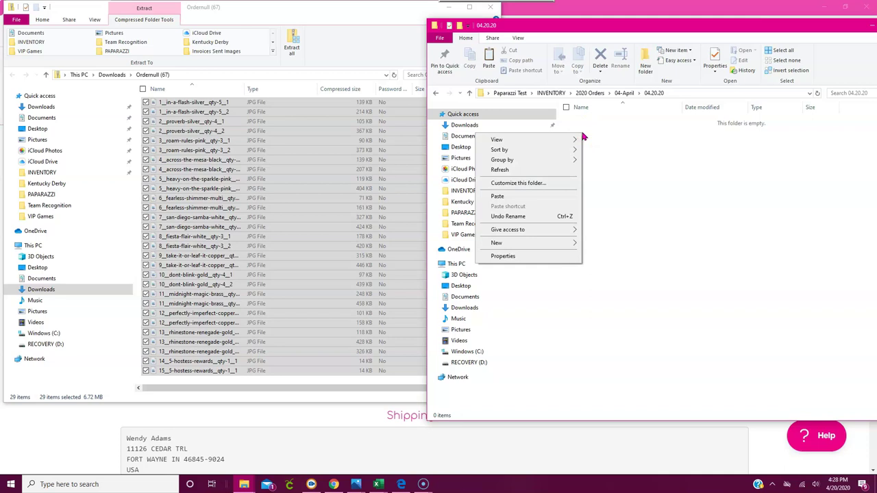
{"action": "left_click", "coordinate": [507, 198]}
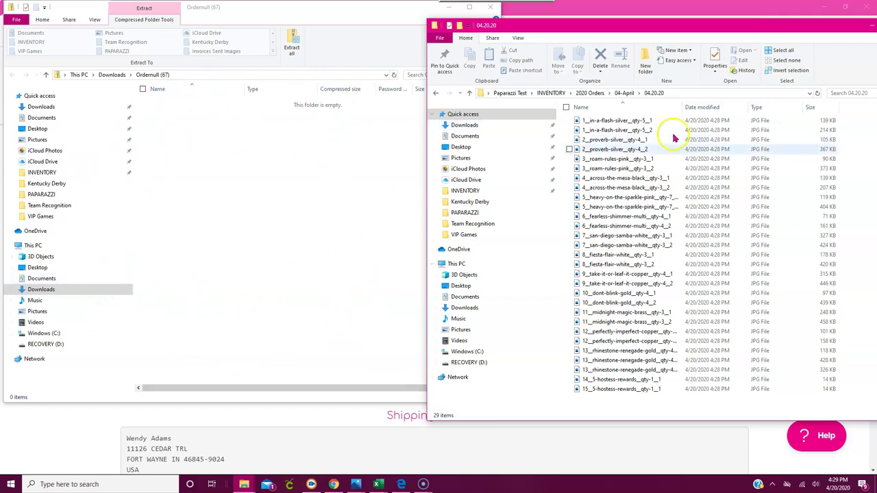
- Display the images in the 04.20.20 folder as large icons, followed by extra large icons
{"action": "right_click", "coordinate": [564, 135]}
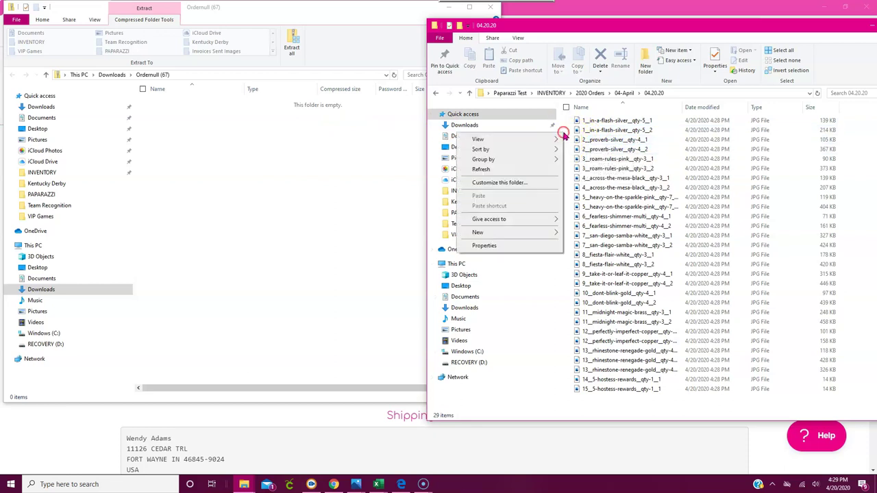
{"action": "mouse_move", "coordinate": [553, 140]}
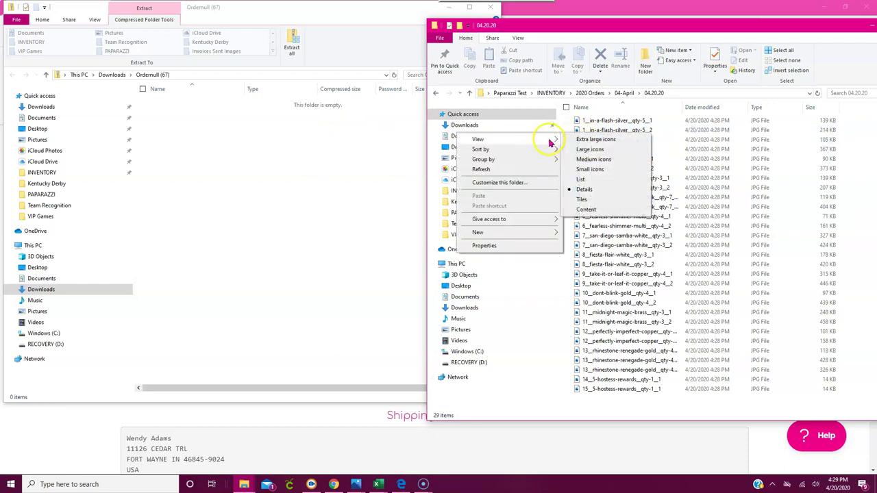
{"action": "left_click", "coordinate": [588, 150]}
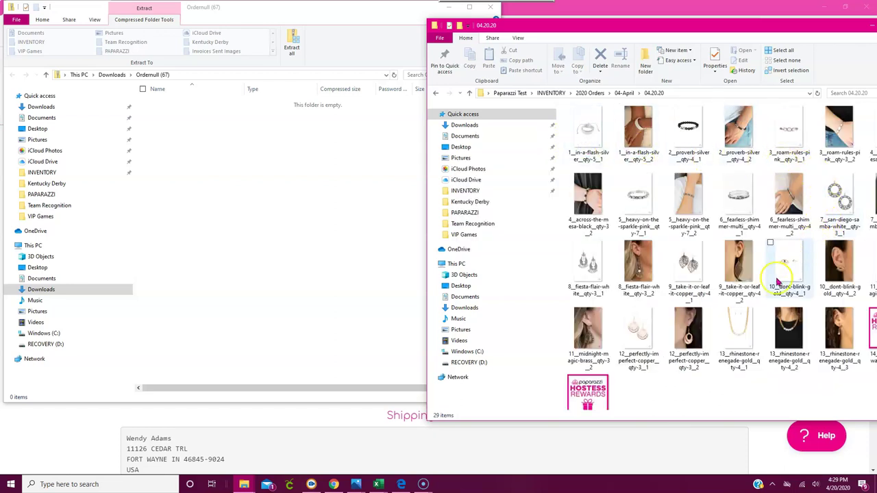
{"action": "right_click", "coordinate": [560, 228]}
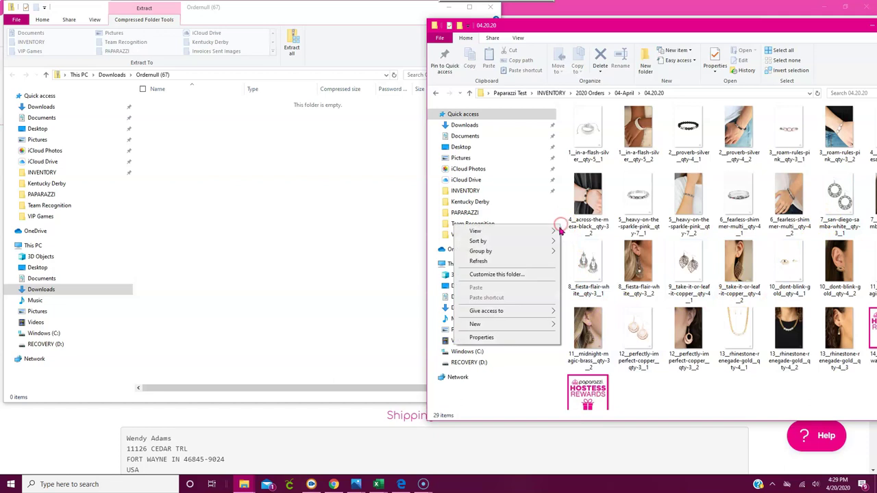
{"action": "mouse_move", "coordinate": [548, 236]}
{"action": "left_click", "coordinate": [584, 233]}
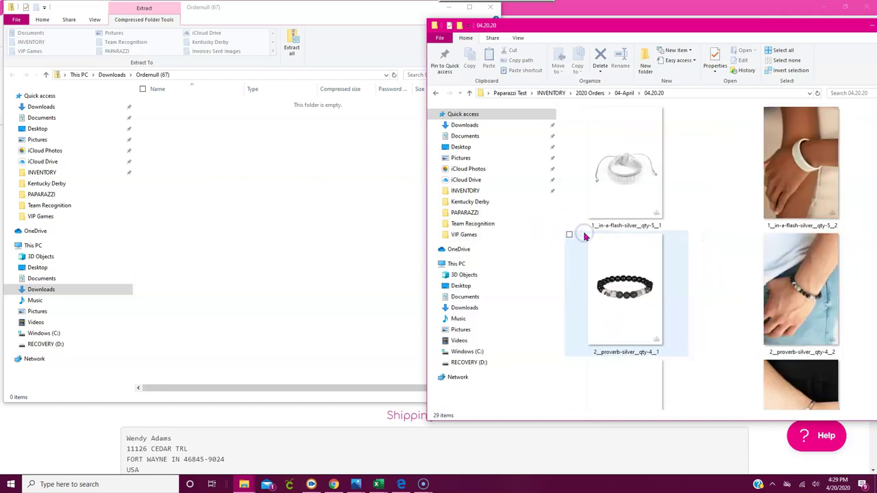
{"action": "left_click", "coordinate": [745, 240]}
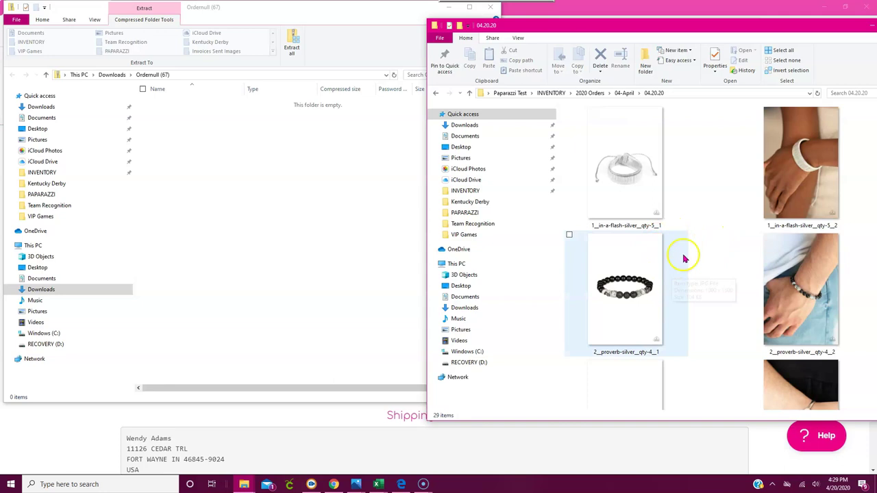
- Try the medium icons and small icons views on the 04.20.20 folder's images
{"action": "right_click", "coordinate": [688, 199]}
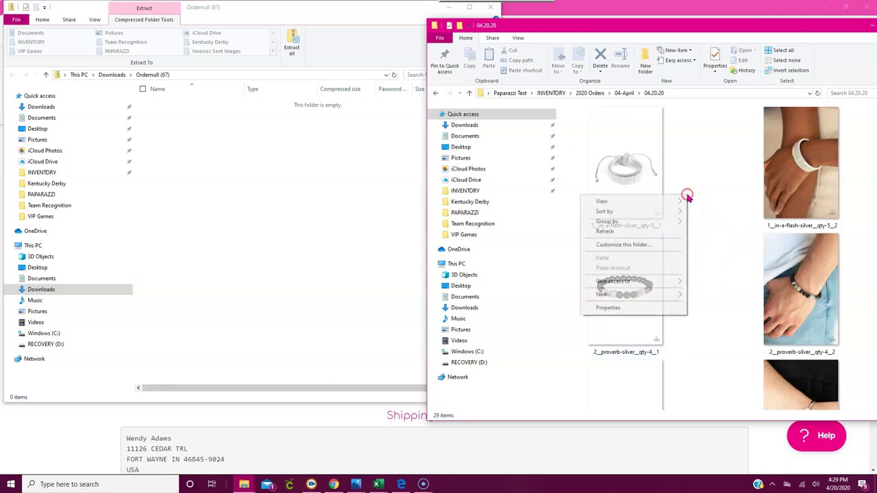
{"action": "mouse_move", "coordinate": [656, 202]}
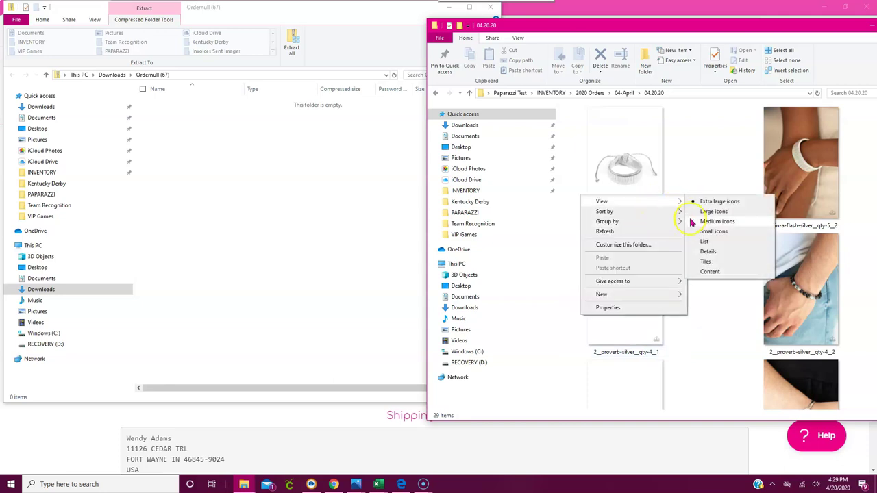
{"action": "left_click", "coordinate": [704, 225]}
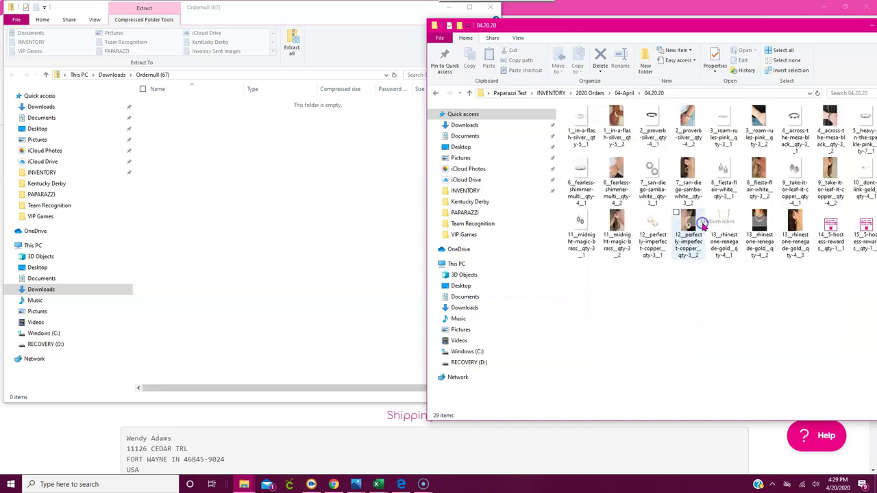
{"action": "right_click", "coordinate": [637, 284]}
{"action": "mouse_move", "coordinate": [620, 292]}
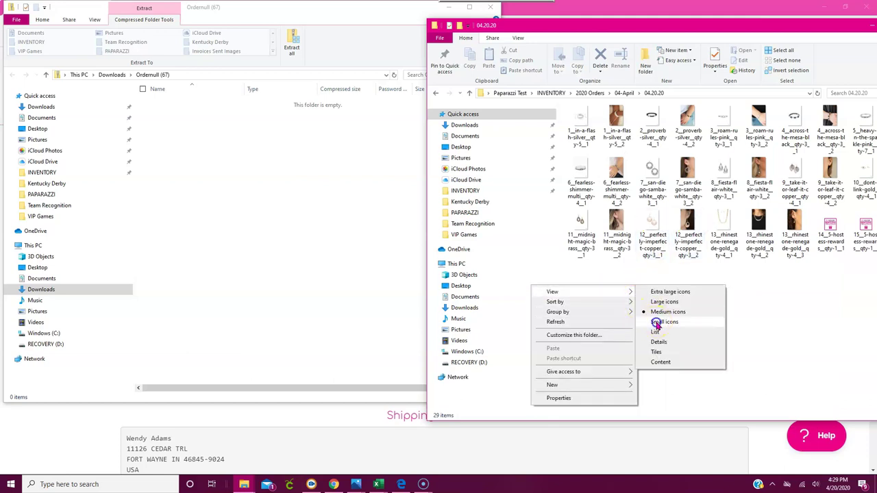
{"action": "left_click", "coordinate": [656, 322]}
- Set the 04.20.20 folder to large icons and move its window so that it is fully on screen
{"action": "right_click", "coordinate": [619, 279]}
{"action": "mouse_move", "coordinate": [597, 282]}
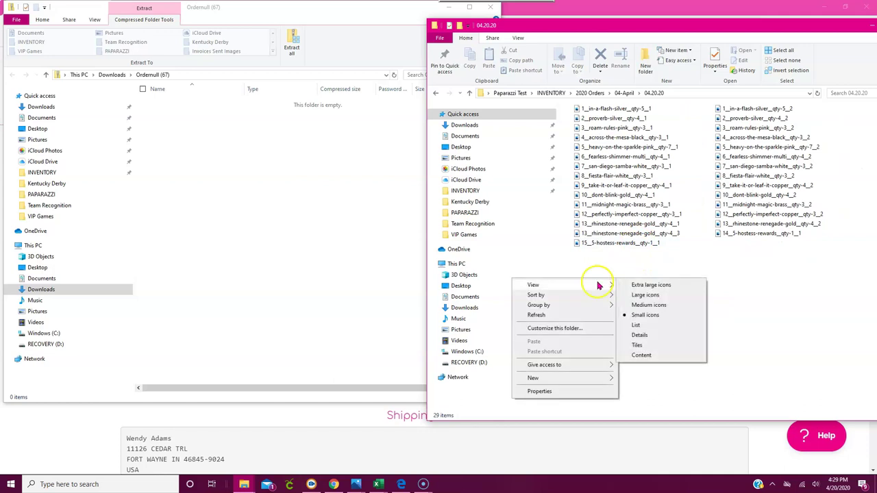
{"action": "left_click", "coordinate": [643, 296]}
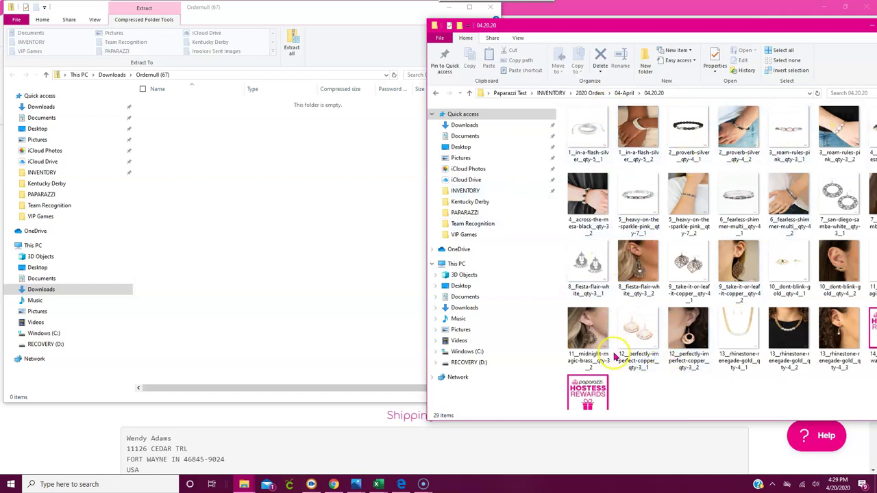
{"action": "left_click_drag", "start_coordinate": [738, 29], "coordinate": [629, 29]}
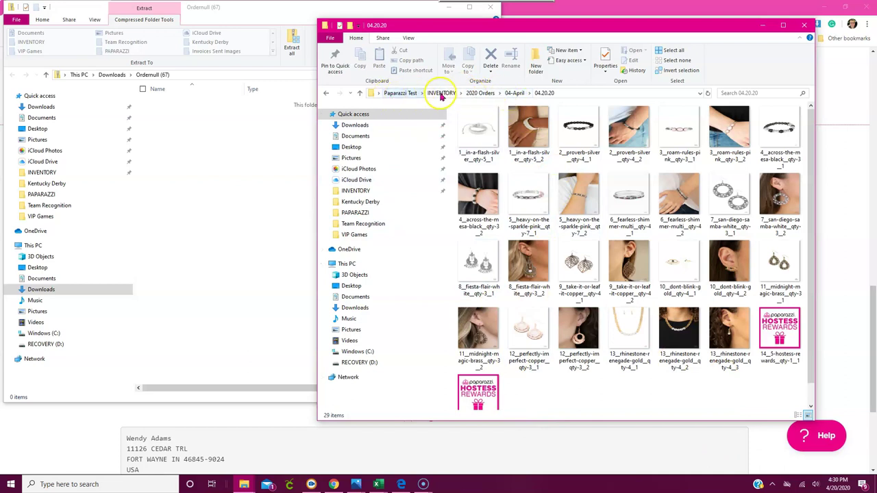
- Go back to the Paparazzi Test folder and open INVENTORY, 2020 Orders and 04-April in turn
{"action": "left_click", "coordinate": [398, 92]}
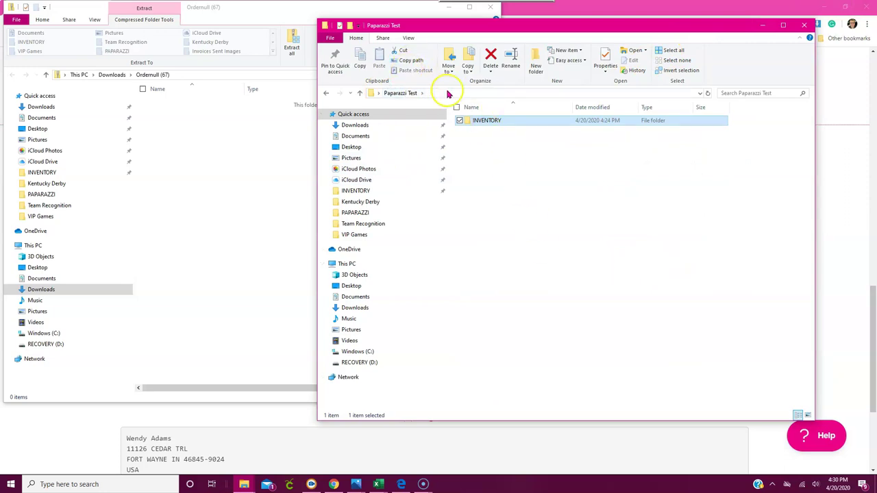
{"action": "double_click", "coordinate": [518, 124]}
{"action": "double_click", "coordinate": [493, 120]}
{"action": "double_click", "coordinate": [476, 122]}
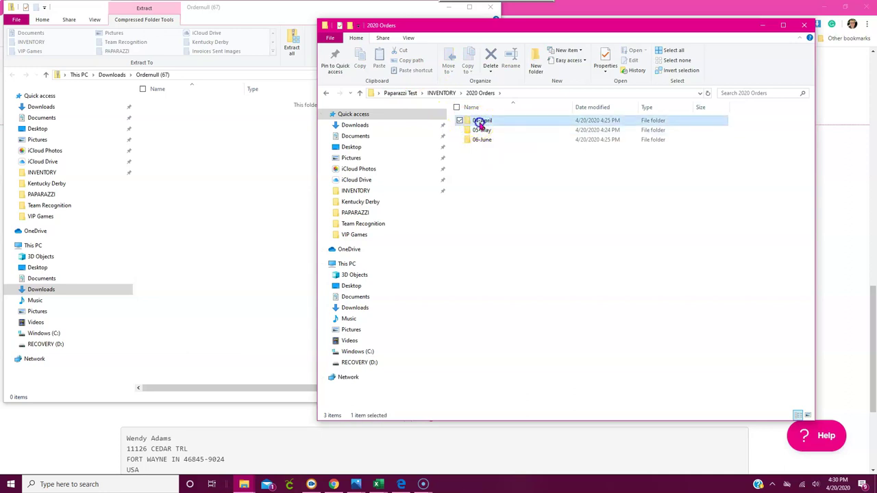
- Create a dated order folder named 04.21.20 inside 04-April, and close the window after opening the new folder
{"action": "right_click", "coordinate": [479, 142]}
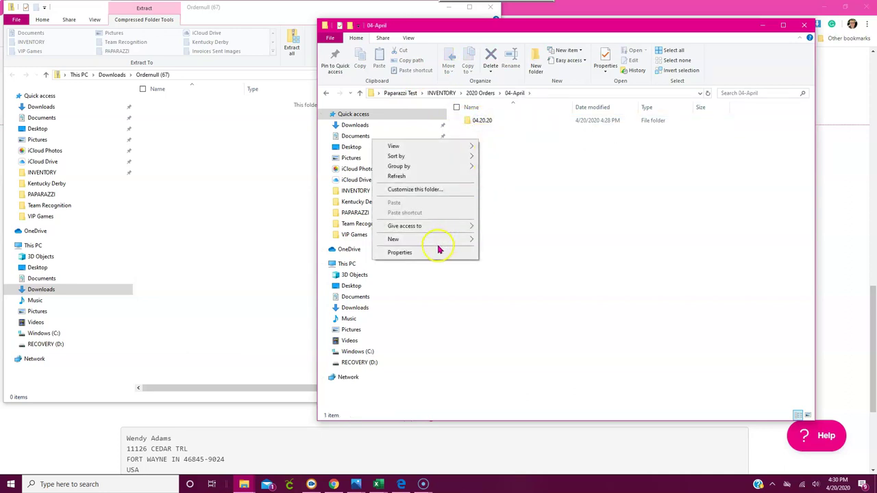
{"action": "mouse_move", "coordinate": [440, 239]}
{"action": "left_click", "coordinate": [499, 240]}
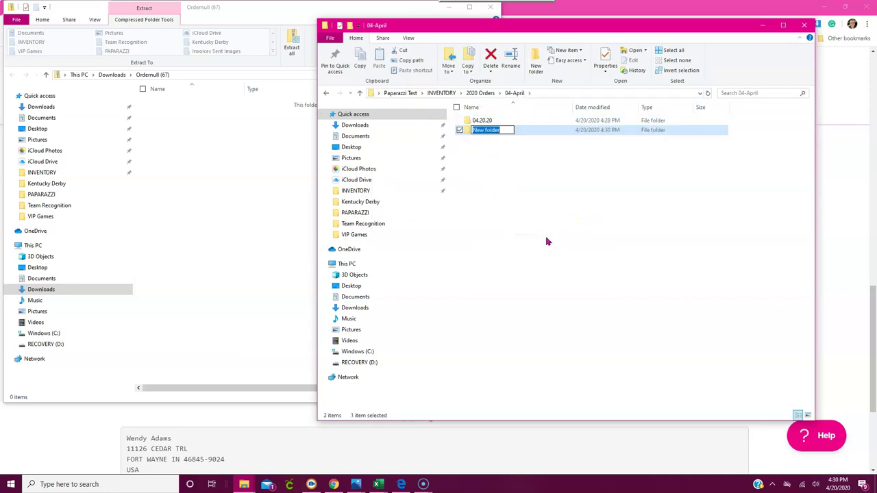
{"action": "key", "text": "Return"}
{"action": "double_click", "coordinate": [498, 131]}
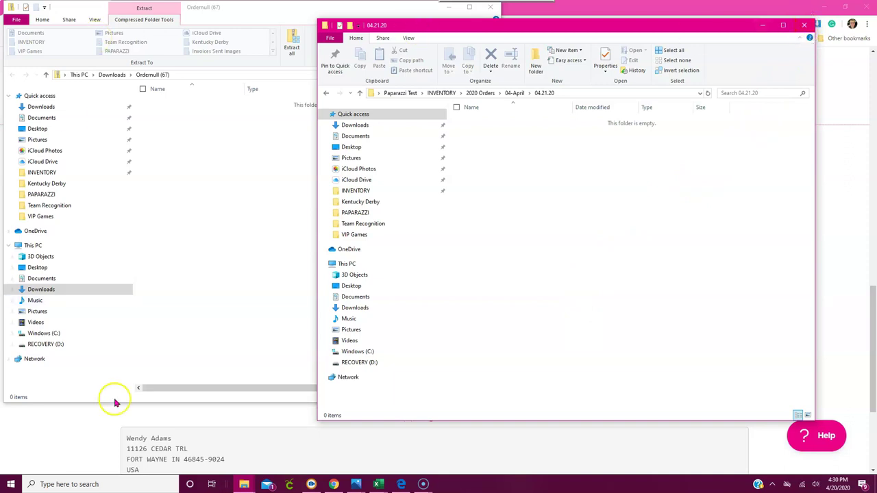
{"action": "left_click", "coordinate": [804, 26]}
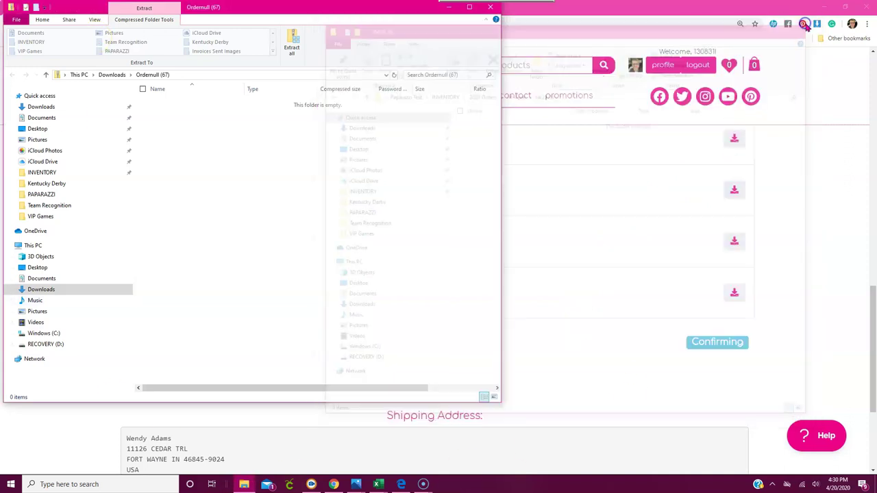
- Clear the open windows off the desktop and open INVENTORY inside the desktop's PAPARAZZI folder
{"action": "left_click", "coordinate": [491, 8]}
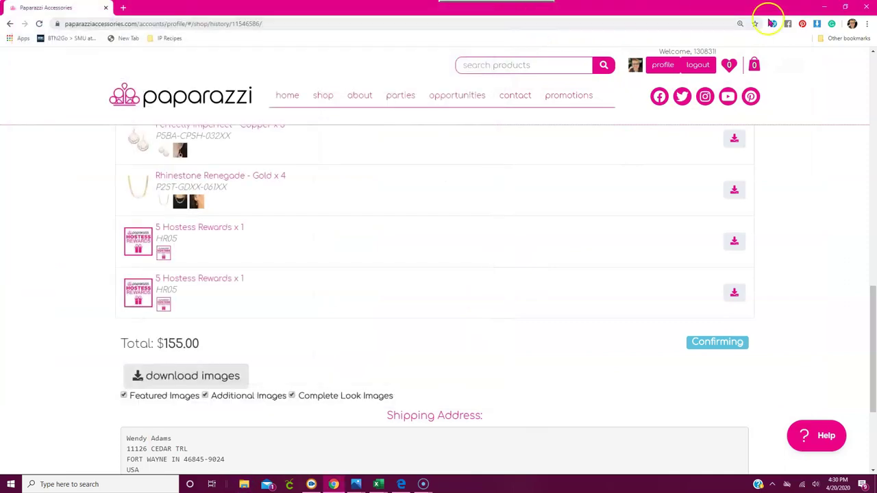
{"action": "left_click", "coordinate": [822, 8]}
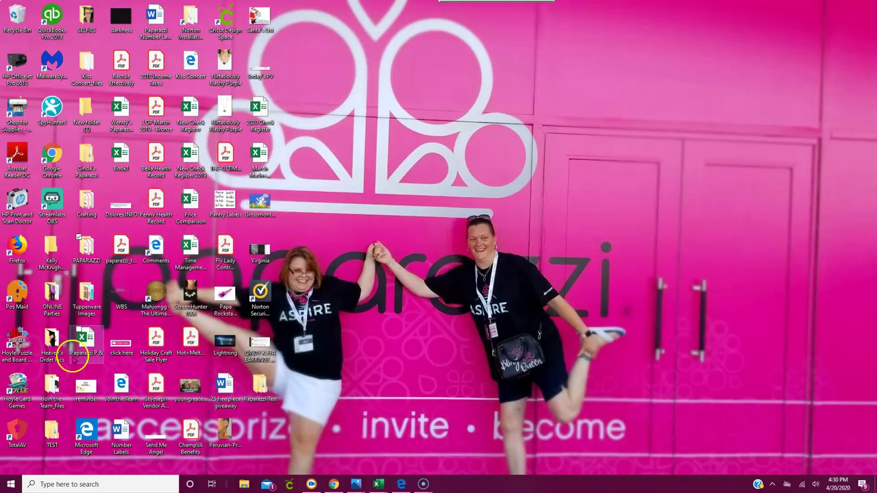
{"action": "double_click", "coordinate": [87, 252]}
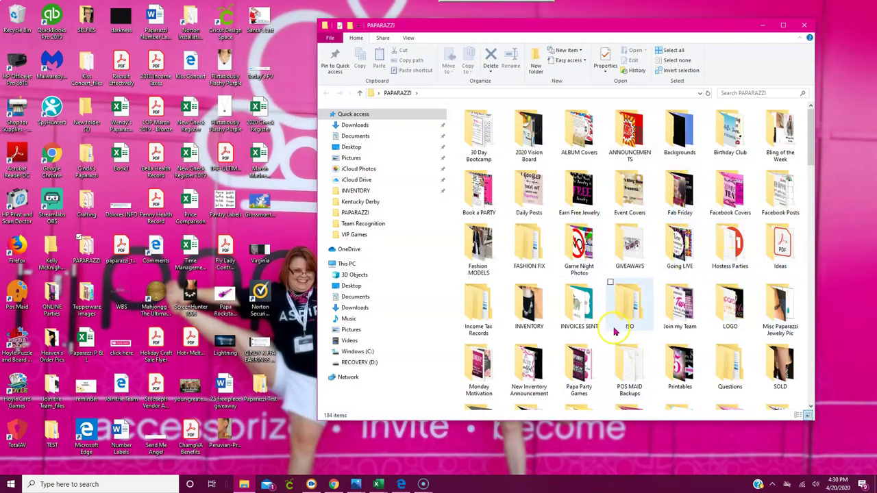
{"action": "double_click", "coordinate": [530, 305]}
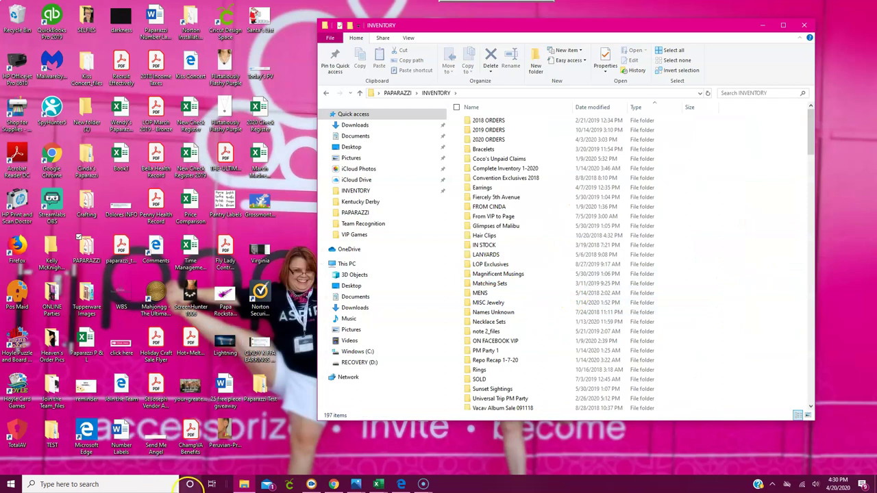
- Open the shop page of the Paparazzi site and arrange the browser and INVENTORY folder windows so both can be seen
{"action": "left_click", "coordinate": [333, 484]}
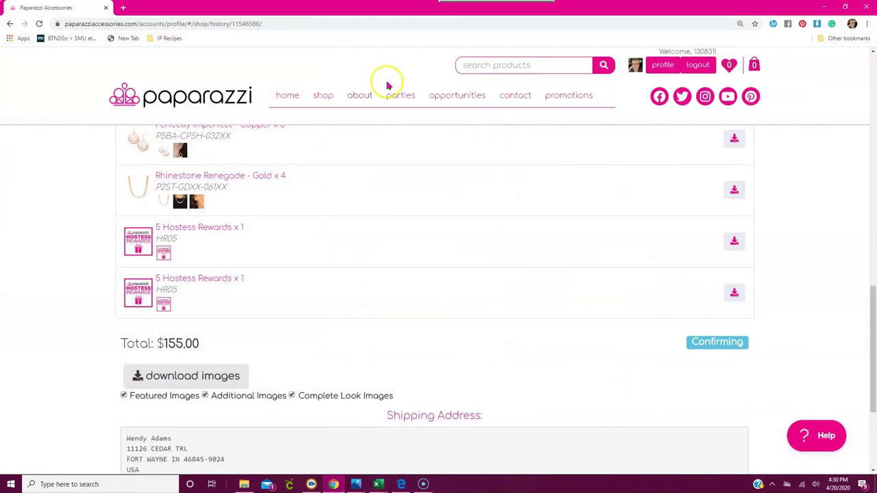
{"action": "left_click", "coordinate": [336, 100]}
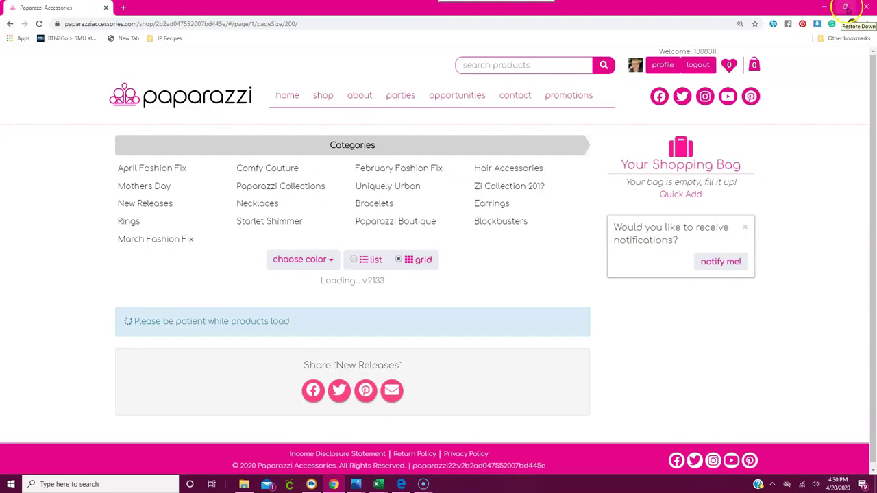
{"action": "left_click", "coordinate": [846, 6]}
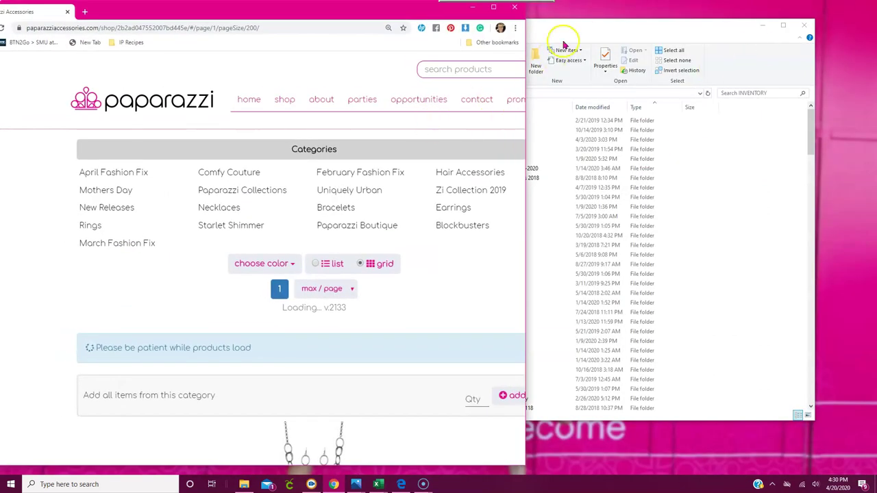
{"action": "double_click", "coordinate": [580, 17]}
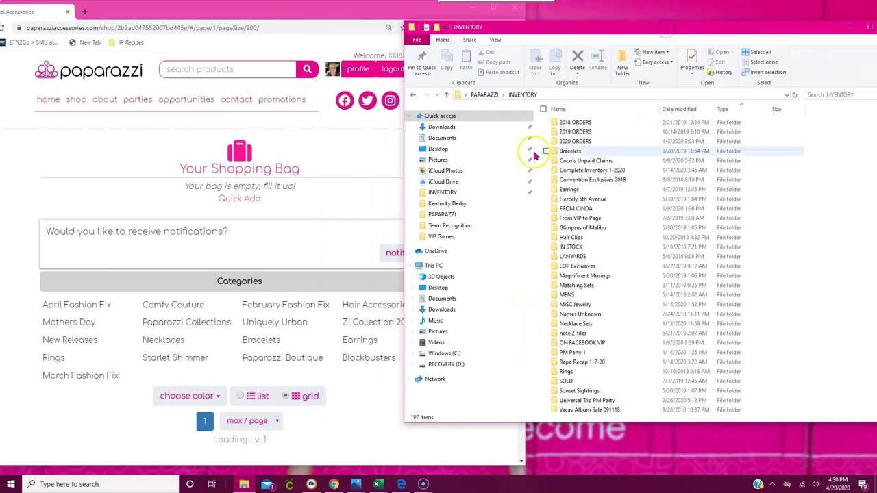
{"action": "left_click_drag", "start_coordinate": [653, 31], "coordinate": [647, 32]}
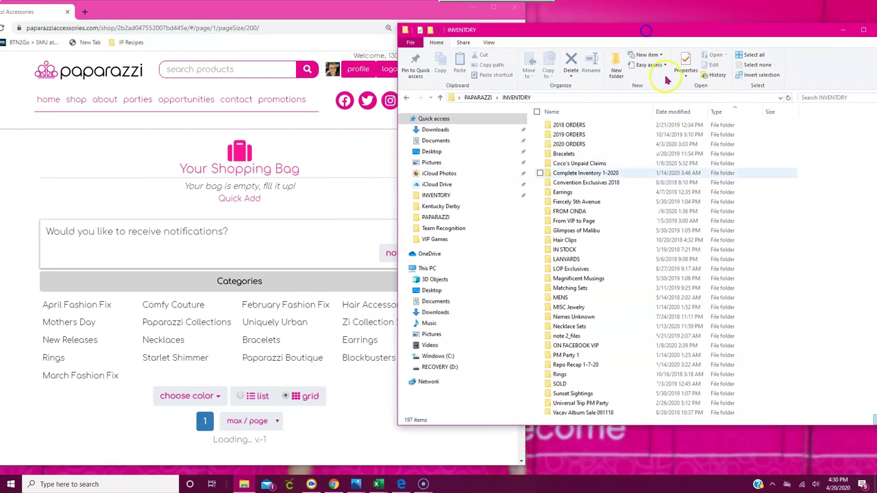
- Show the New Releases category in the shop and browse its necklaces as far as Chicly Geocentric - Silver
{"action": "left_click", "coordinate": [348, 154]}
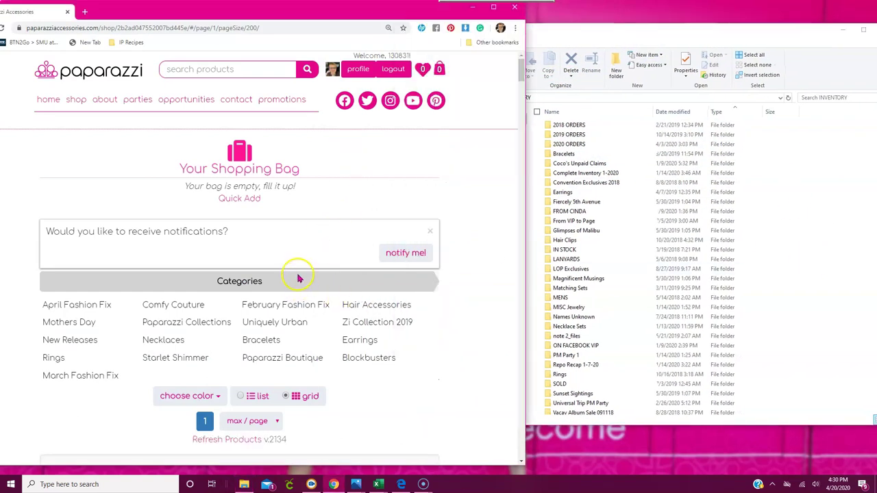
{"action": "scroll", "coordinate": [243, 245], "scroll_direction": "down", "scroll_amount": 2}
{"action": "left_click", "coordinate": [241, 244]}
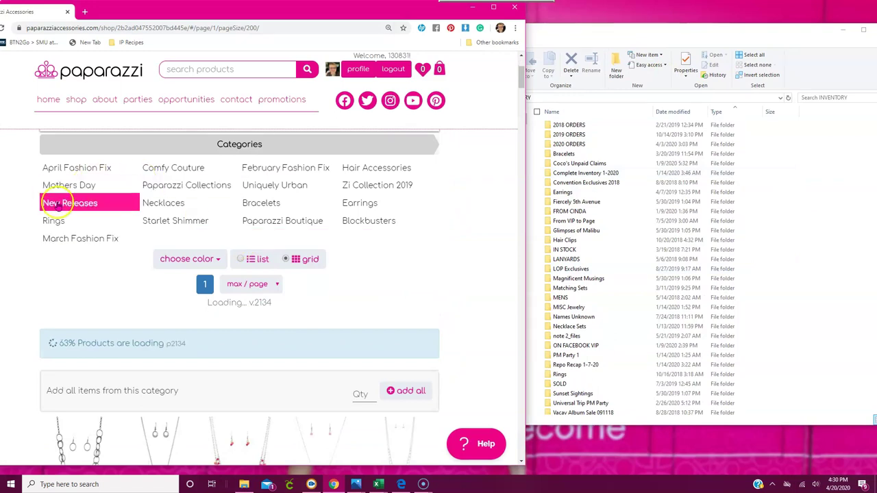
{"action": "left_click", "coordinate": [59, 203]}
{"action": "scroll", "coordinate": [266, 216], "scroll_direction": "down", "scroll_amount": 5}
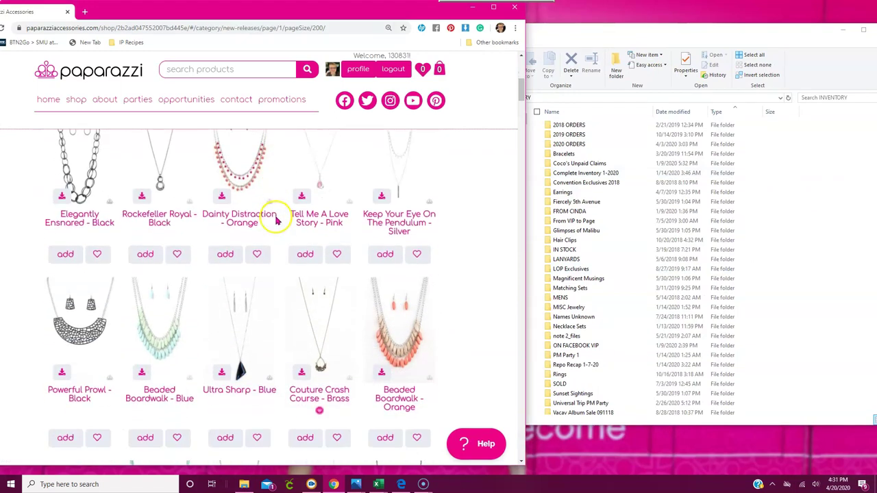
{"action": "scroll", "coordinate": [268, 217], "scroll_direction": "down", "scroll_amount": 3}
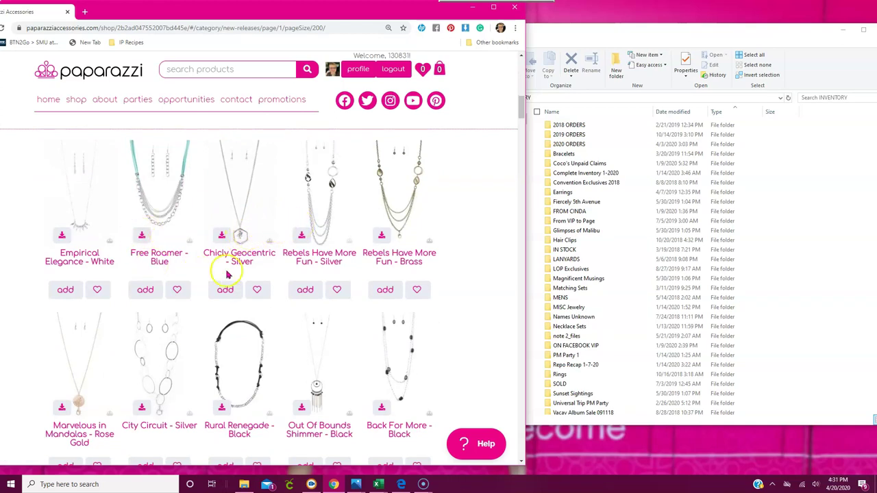
- View the first two product images of Chicly Geocentric - Silver and close the image viewer
{"action": "left_click", "coordinate": [239, 208]}
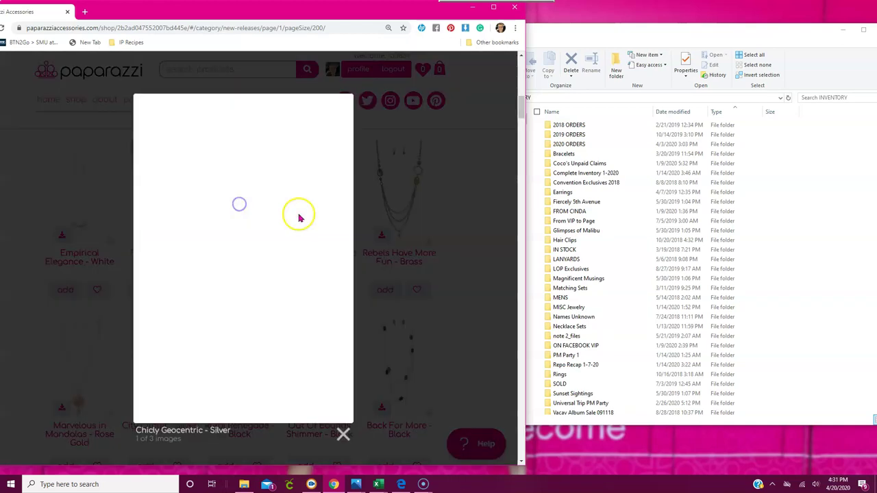
{"action": "left_click", "coordinate": [320, 259]}
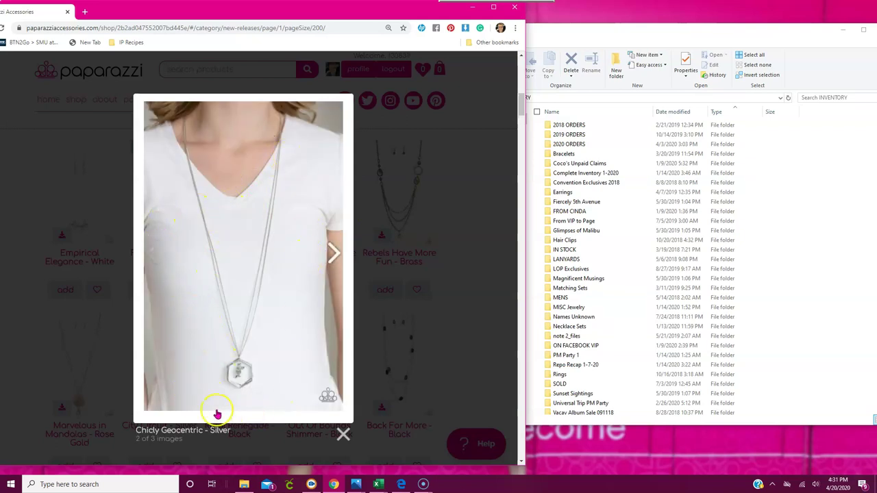
{"action": "left_click", "coordinate": [463, 236]}
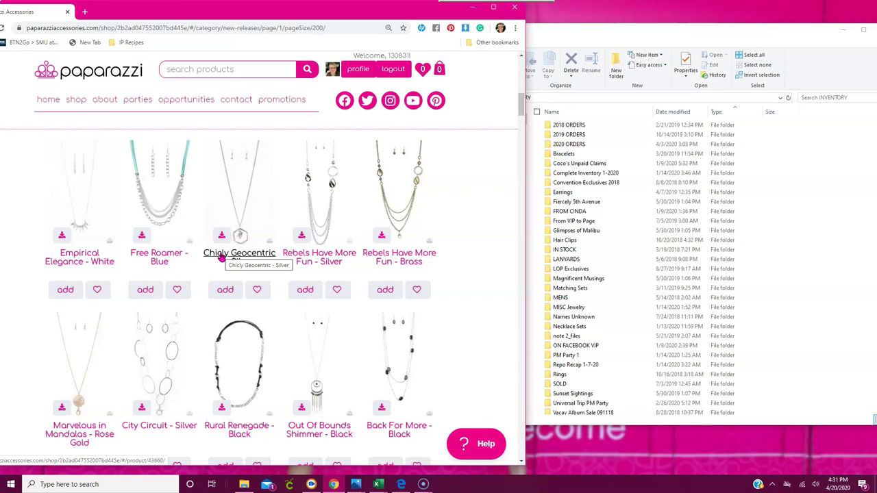
{"action": "left_click", "coordinate": [220, 234]}
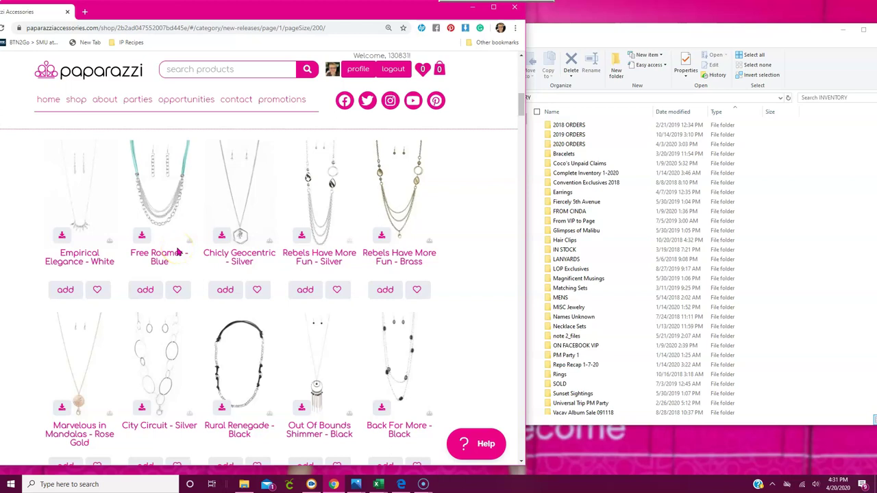
{"action": "left_click", "coordinate": [231, 284]}
{"action": "mouse_move", "coordinate": [216, 154]}
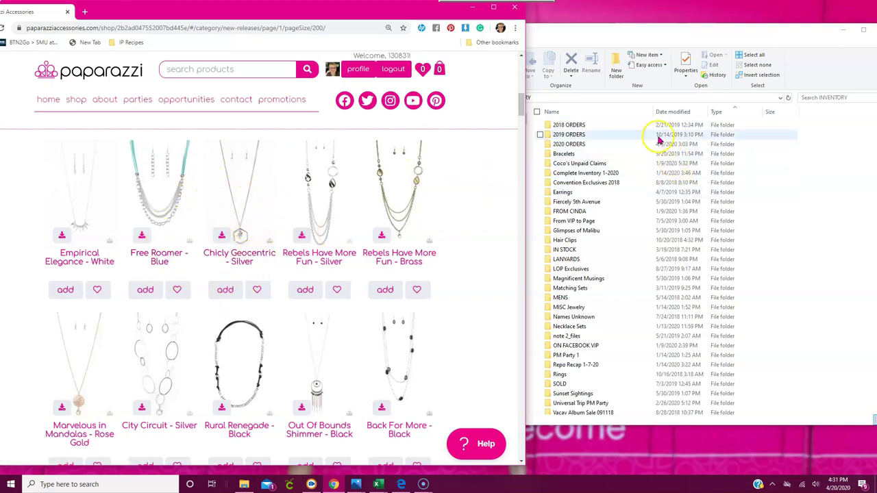
- Move the INVENTORY folder window fully on screen and go up to the PAPARAZZI folder
{"action": "left_click", "coordinate": [618, 32]}
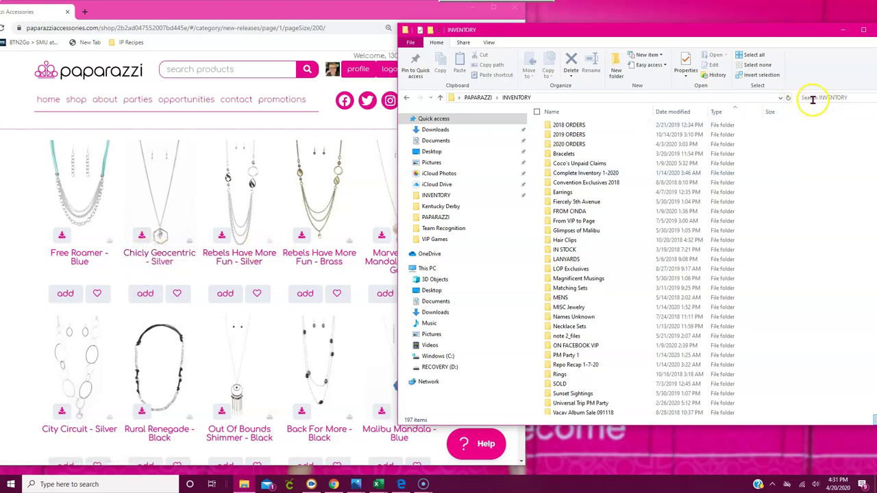
{"action": "left_click_drag", "start_coordinate": [806, 31], "coordinate": [763, 33]}
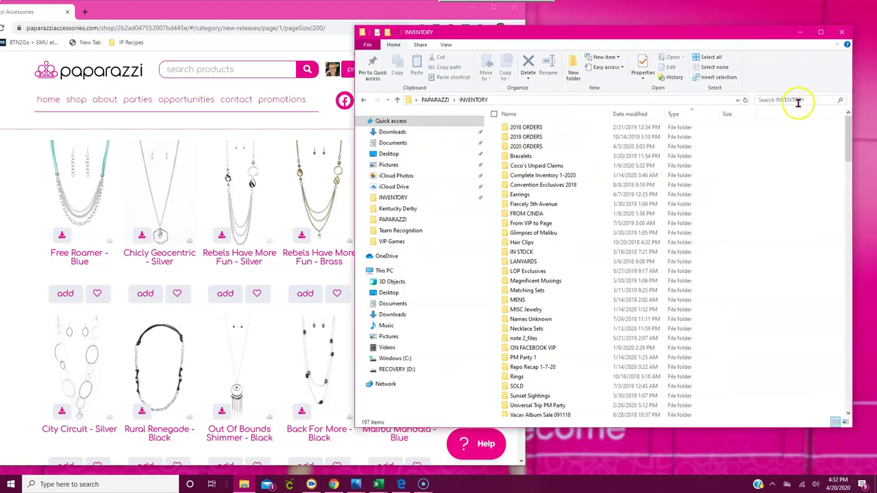
{"action": "left_click", "coordinate": [435, 99]}
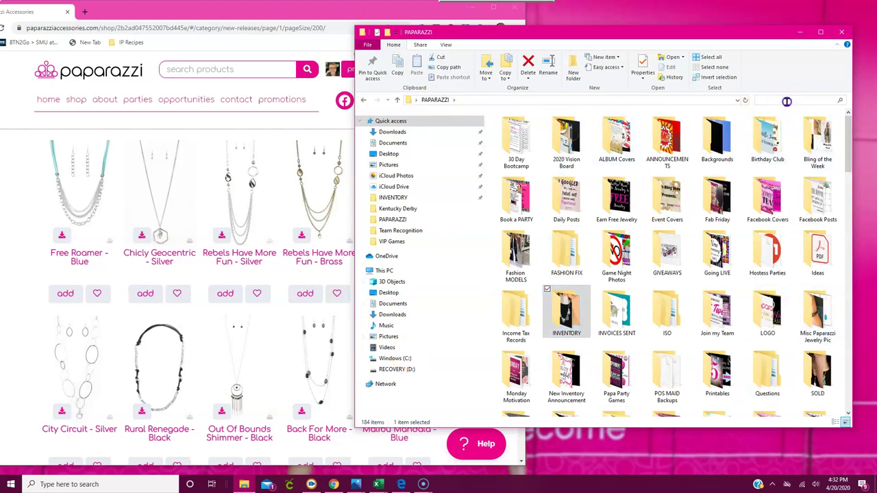
- Search the PAPARAZZI folder for "Chicly" and refine it to "Chicly geo", clearing the search when done
{"action": "left_click", "coordinate": [790, 102]}
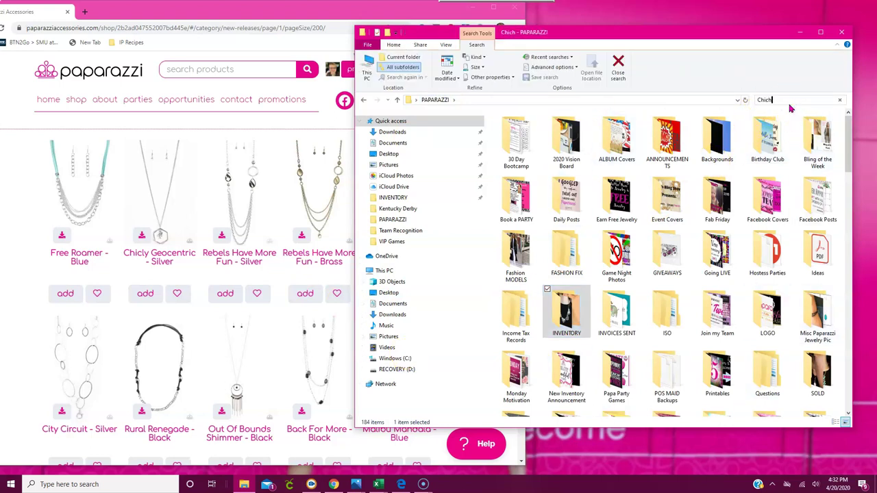
{"action": "type", "text": "Chich"}
{"action": "key", "text": "BackSpace"}
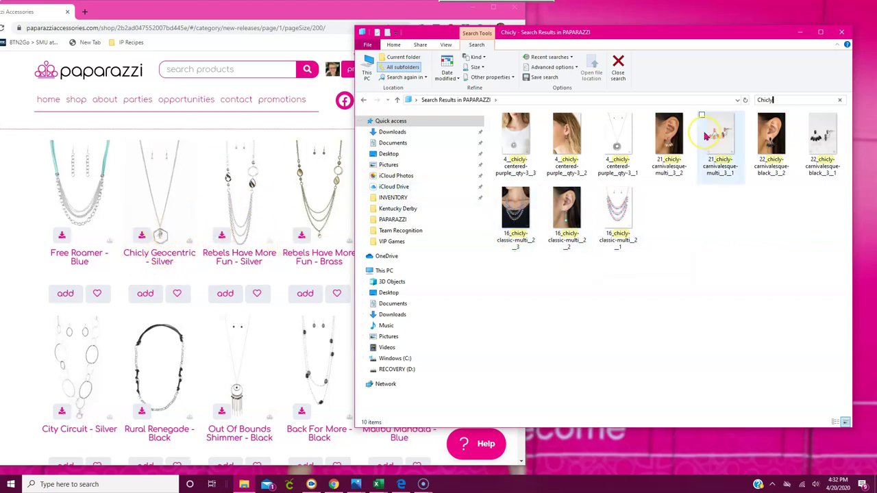
{"action": "type", "text": "geo"}
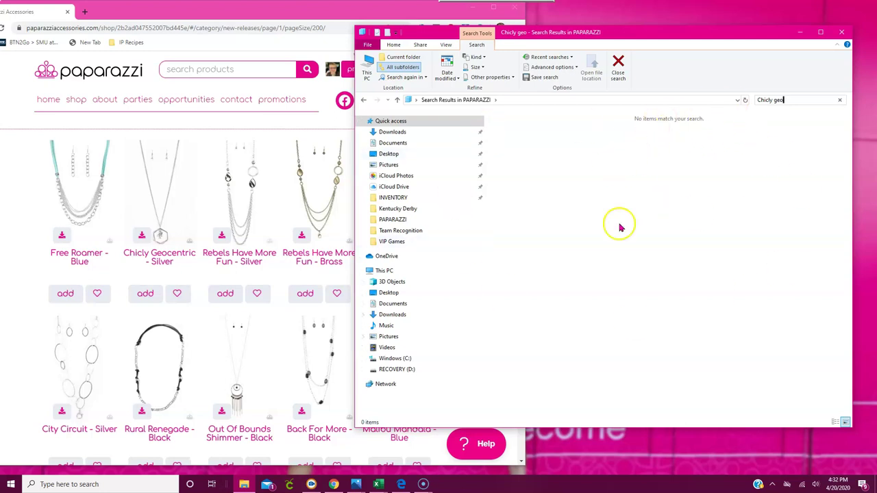
{"action": "left_click_drag", "start_coordinate": [805, 100], "coordinate": [682, 99]}
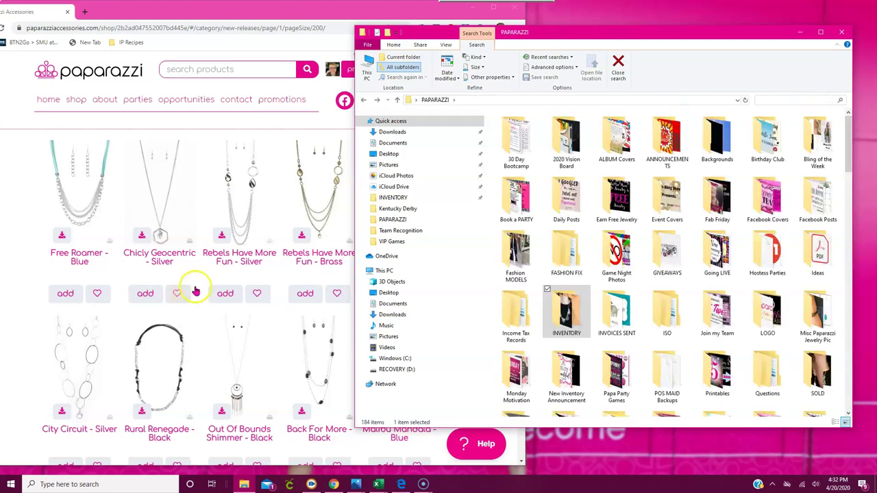
- Find Pacific Pageantry - Multi among the new releases, search the PAPARAZZI folder for "Pacif", and clear the search
{"action": "scroll", "coordinate": [206, 281], "scroll_direction": "down", "scroll_amount": 3}
{"action": "scroll", "coordinate": [213, 281], "scroll_direction": "down", "scroll_amount": 3}
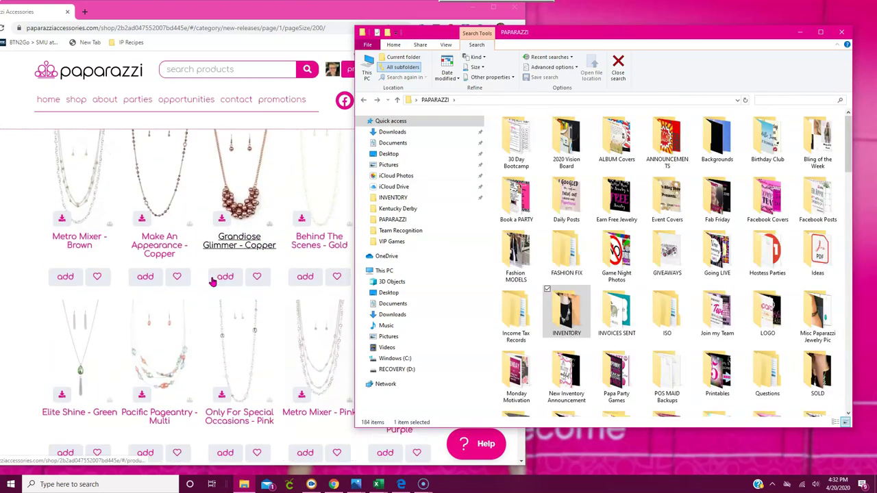
{"action": "scroll", "coordinate": [213, 281], "scroll_direction": "down", "scroll_amount": 3}
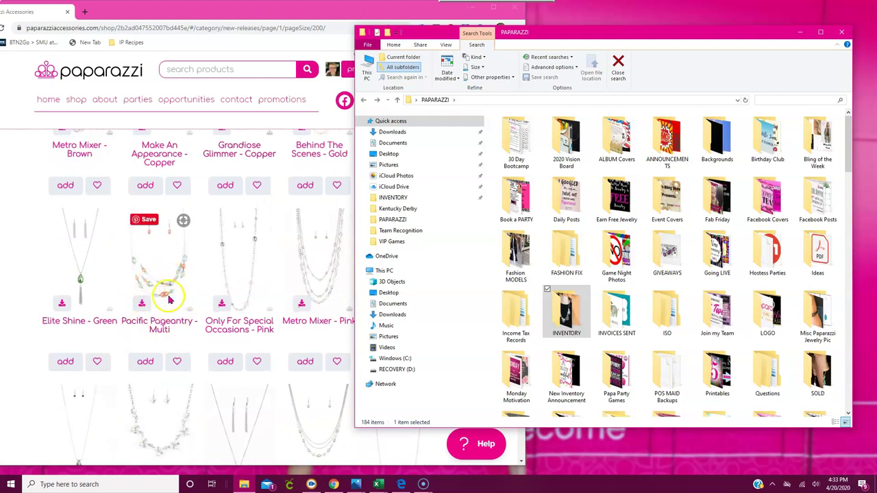
{"action": "left_click", "coordinate": [770, 98]}
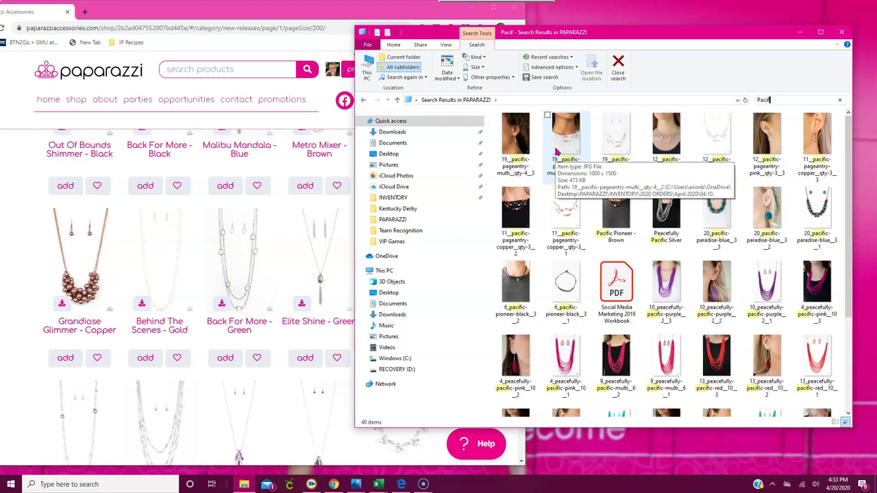
{"action": "left_click", "coordinate": [572, 121]}
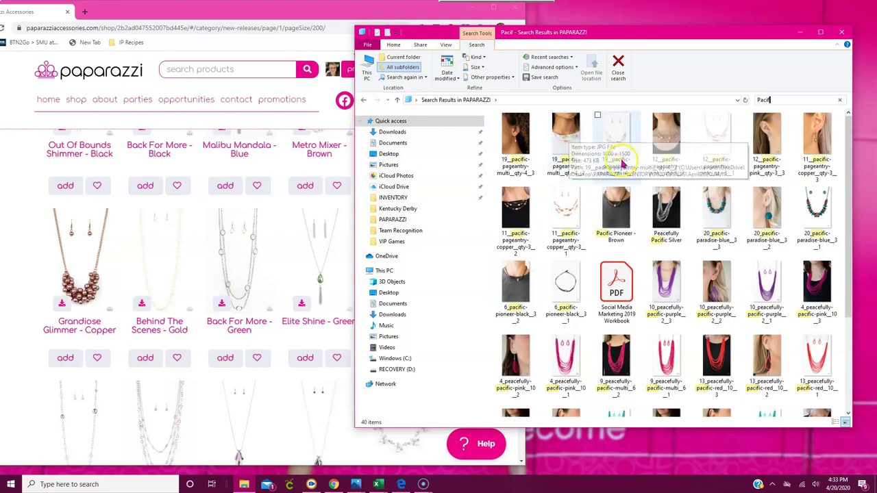
{"action": "left_click", "coordinate": [473, 79]}
{"action": "left_click", "coordinate": [758, 100]}
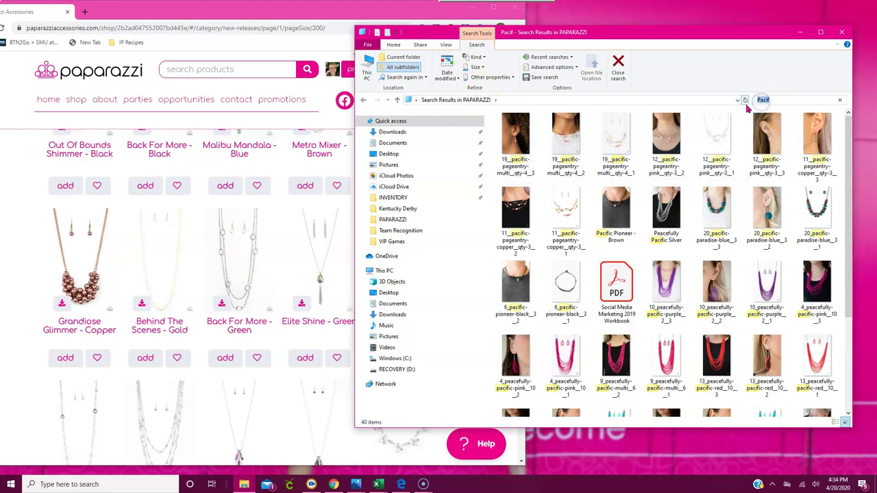
{"action": "key", "text": "BackSpace"}
{"action": "left_click", "coordinate": [647, 351]}
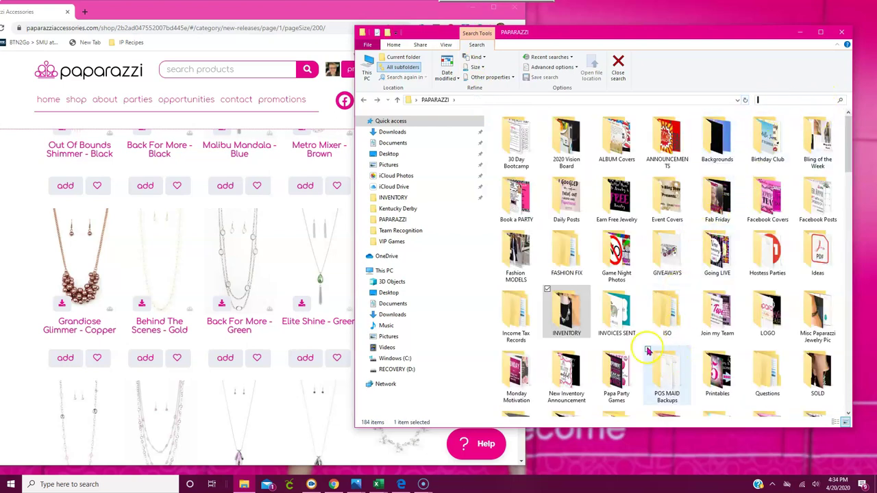
- Open the 04.10.20 order folder under INVENTORY, 2020 ORDERS, April 2020 and look through its images for Pacific Pageantry - Multi
{"action": "double_click", "coordinate": [568, 323]}
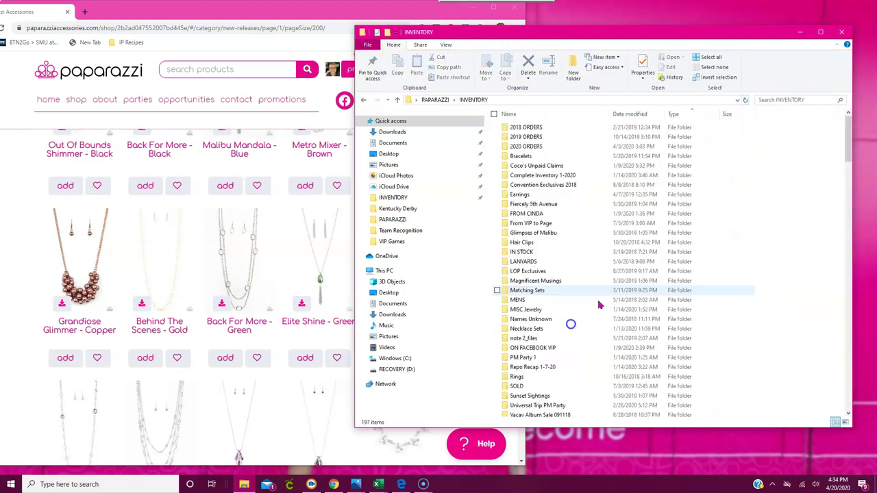
{"action": "double_click", "coordinate": [532, 148]}
{"action": "left_click", "coordinate": [529, 128]}
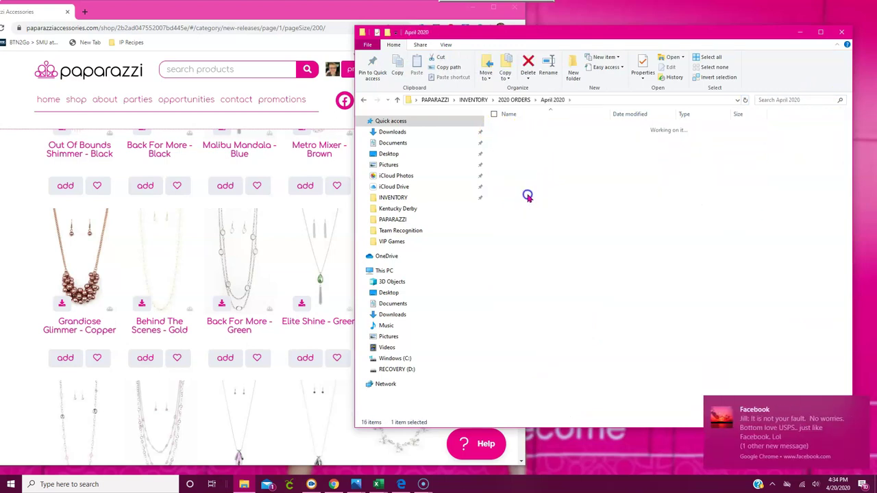
{"action": "double_click", "coordinate": [677, 168]}
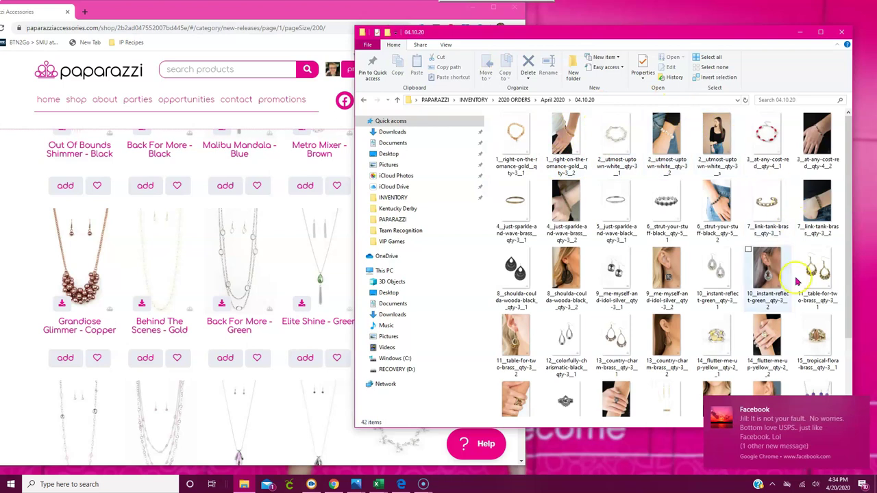
{"action": "scroll", "coordinate": [768, 248], "scroll_direction": "down", "scroll_amount": 2}
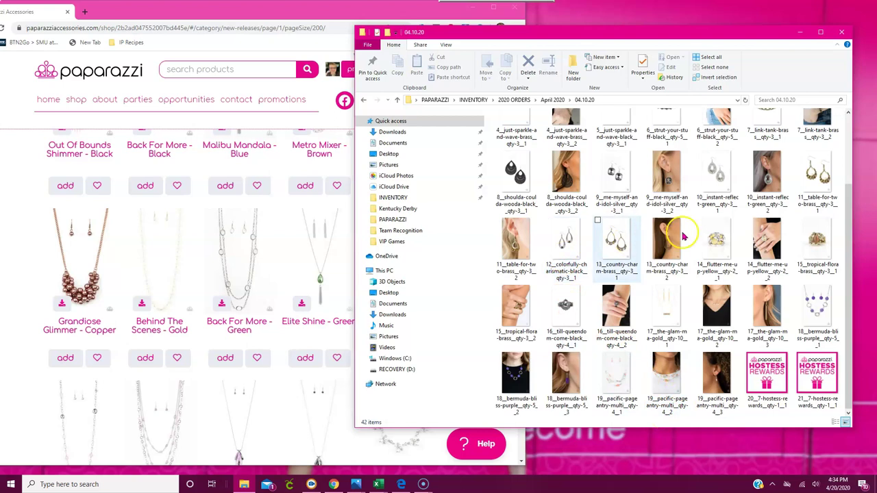
{"action": "left_click", "coordinate": [663, 294]}
{"action": "left_click_drag", "start_coordinate": [663, 294], "coordinate": [486, 239]}
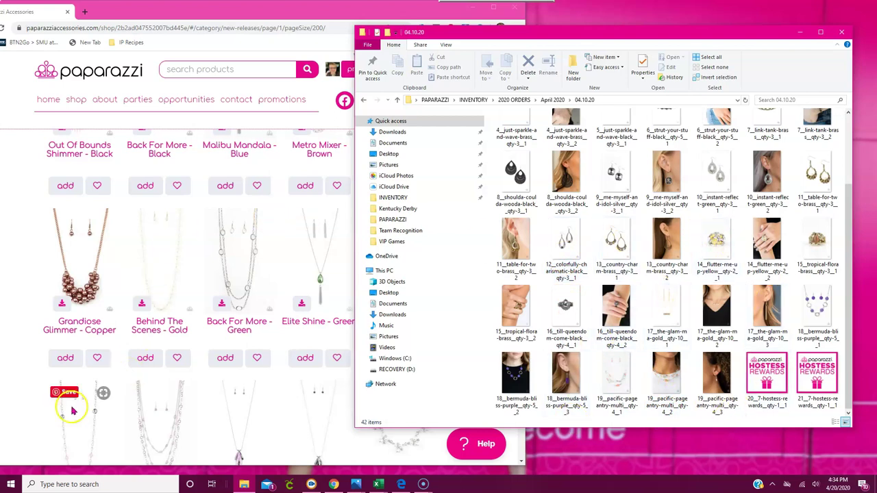
{"action": "left_click", "coordinate": [605, 210]}
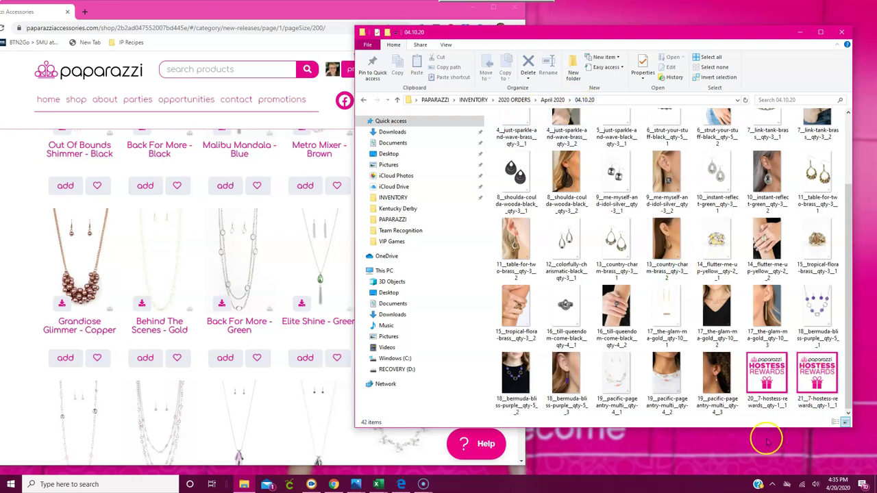
- Go back up from the 04.10.20 folder to INVENTORY and search it for "blue"
{"action": "left_click", "coordinate": [775, 99]}
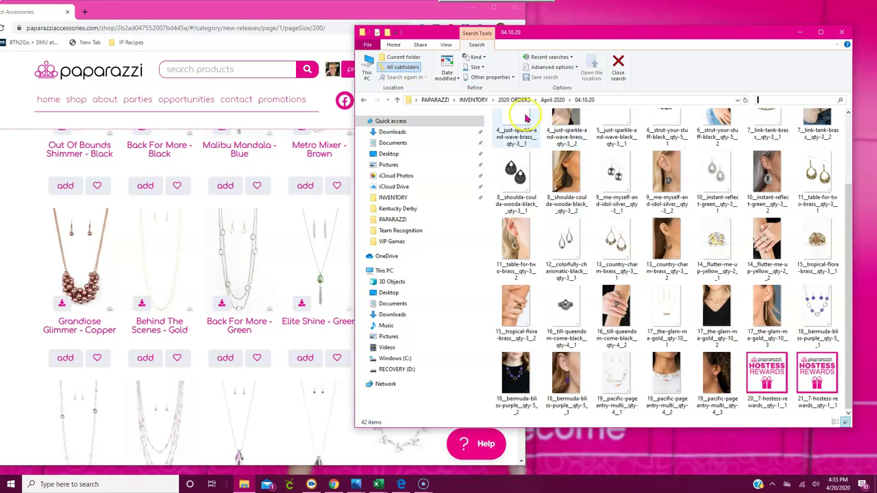
{"action": "left_click", "coordinate": [473, 102]}
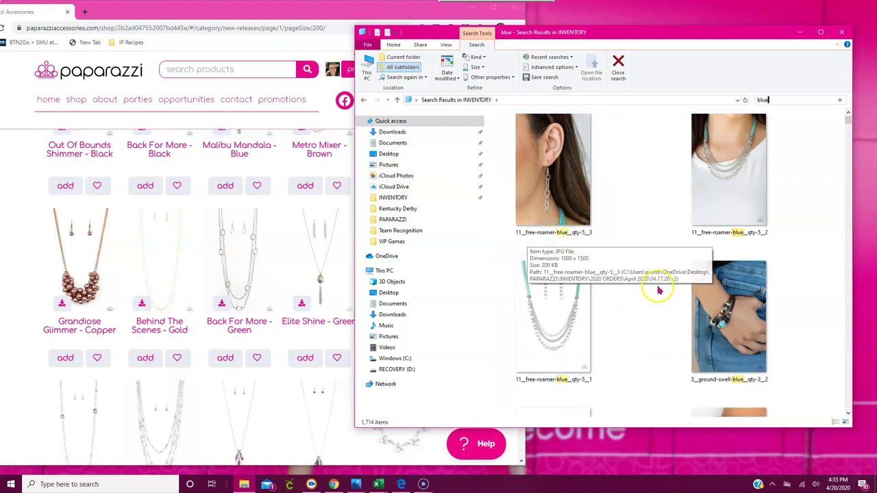
{"action": "scroll", "coordinate": [672, 235], "scroll_direction": "down", "scroll_amount": 4}
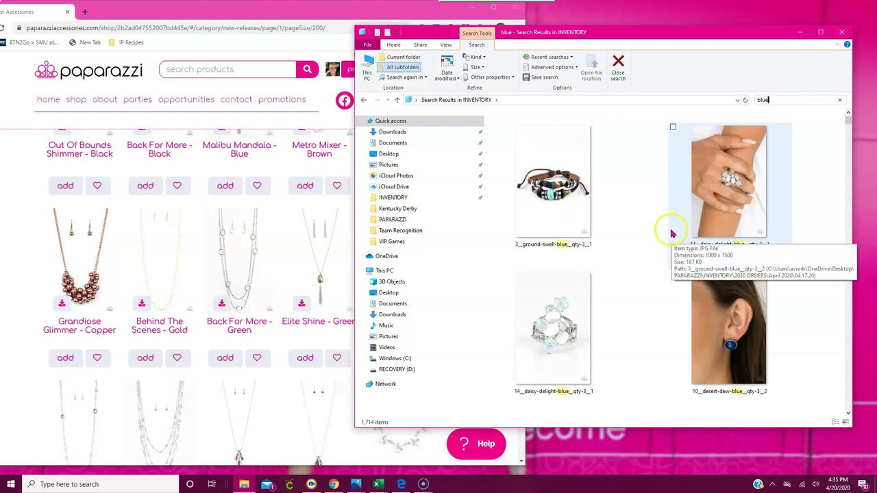
{"action": "scroll", "coordinate": [672, 235], "scroll_direction": "down", "scroll_amount": 2}
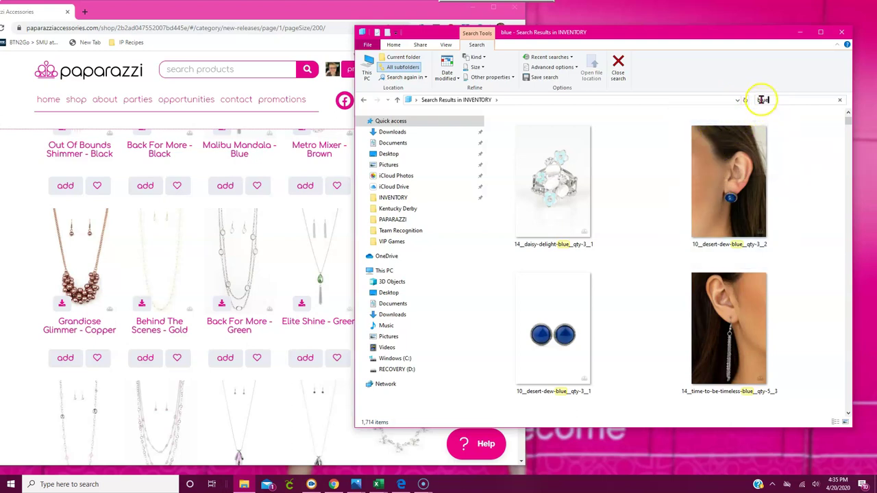
- Browse the "blue" jewelry images and check the dated order folder in each image's file path
{"action": "mouse_move", "coordinate": [730, 202]}
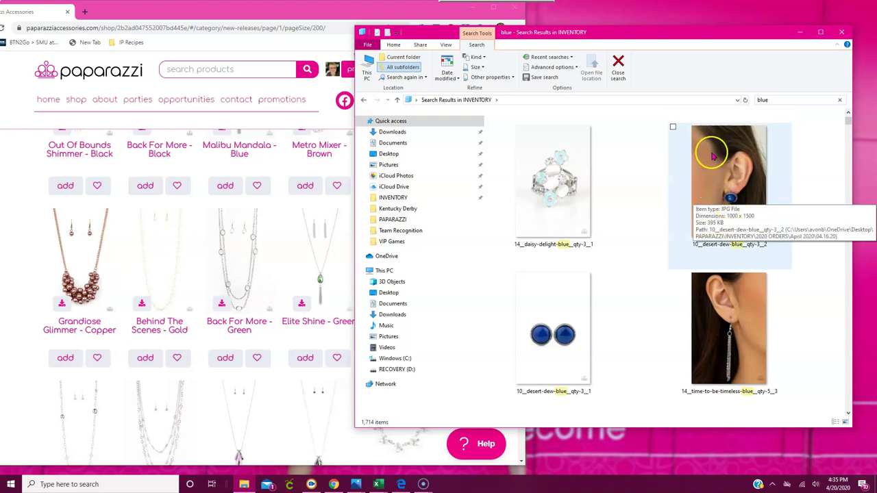
{"action": "scroll", "coordinate": [692, 219], "scroll_direction": "down", "scroll_amount": 2}
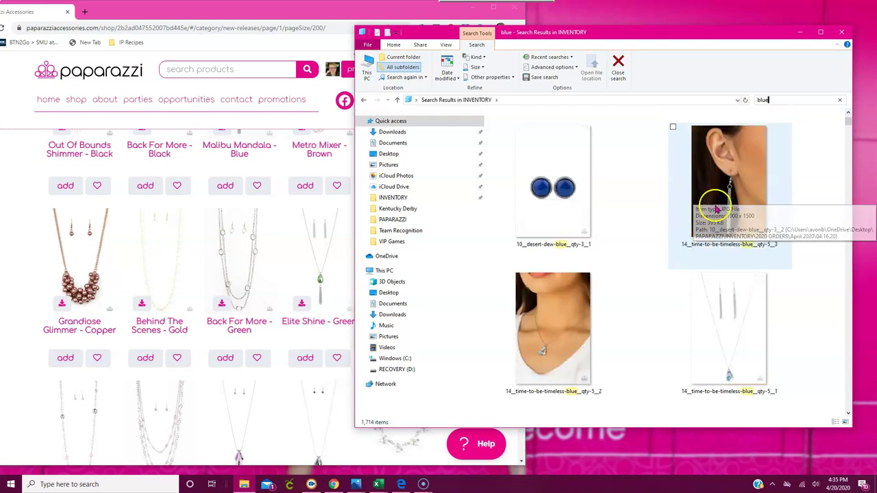
{"action": "scroll", "coordinate": [676, 227], "scroll_direction": "down", "scroll_amount": 2}
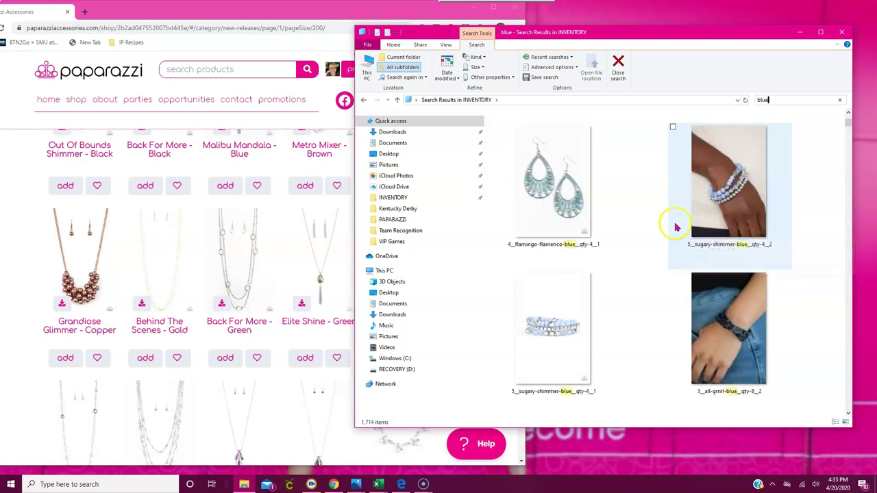
{"action": "scroll", "coordinate": [688, 217], "scroll_direction": "up", "scroll_amount": 1}
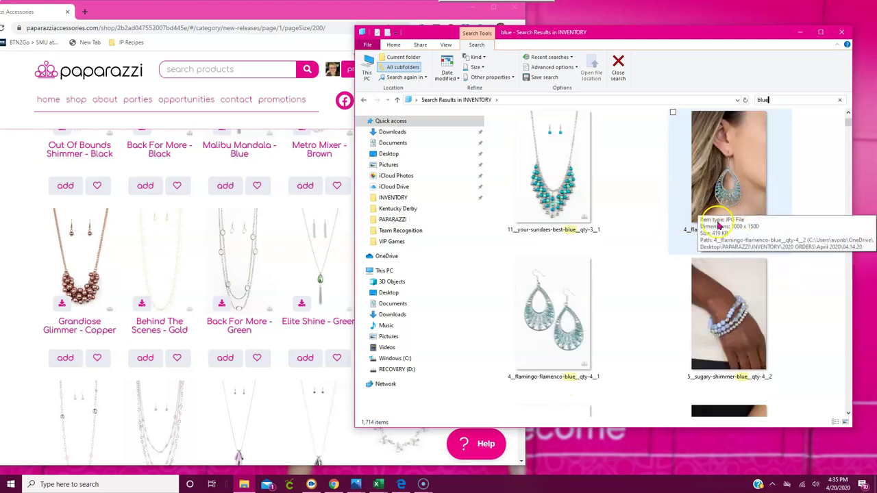
{"action": "scroll", "coordinate": [696, 244], "scroll_direction": "down", "scroll_amount": 2}
{"action": "scroll", "coordinate": [692, 246], "scroll_direction": "down", "scroll_amount": 2}
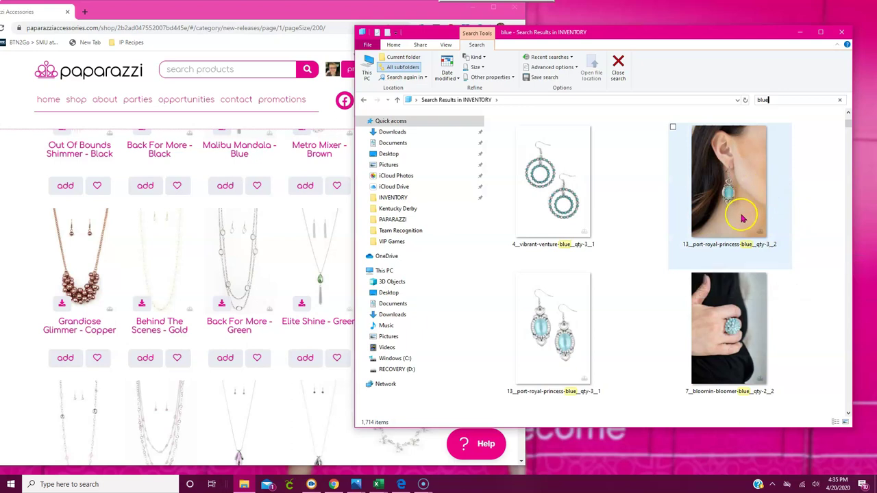
{"action": "scroll", "coordinate": [729, 192], "scroll_direction": "up", "scroll_amount": 1}
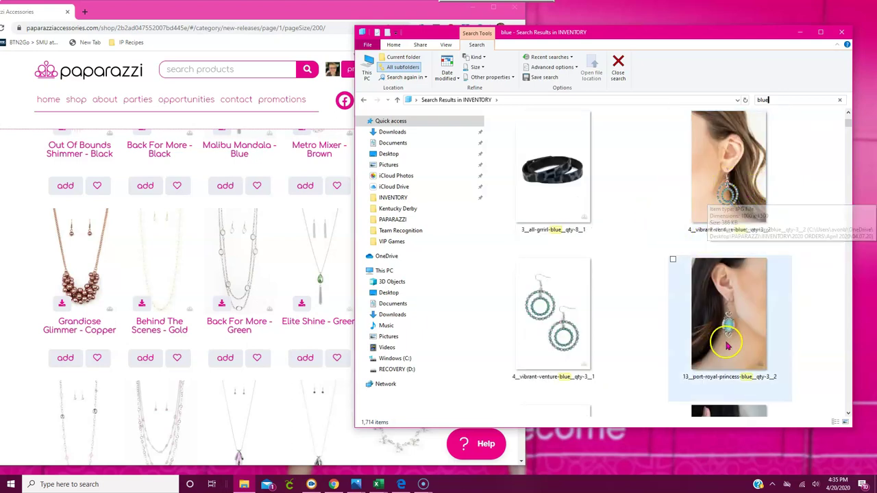
{"action": "scroll", "coordinate": [728, 322], "scroll_direction": "down", "scroll_amount": 2}
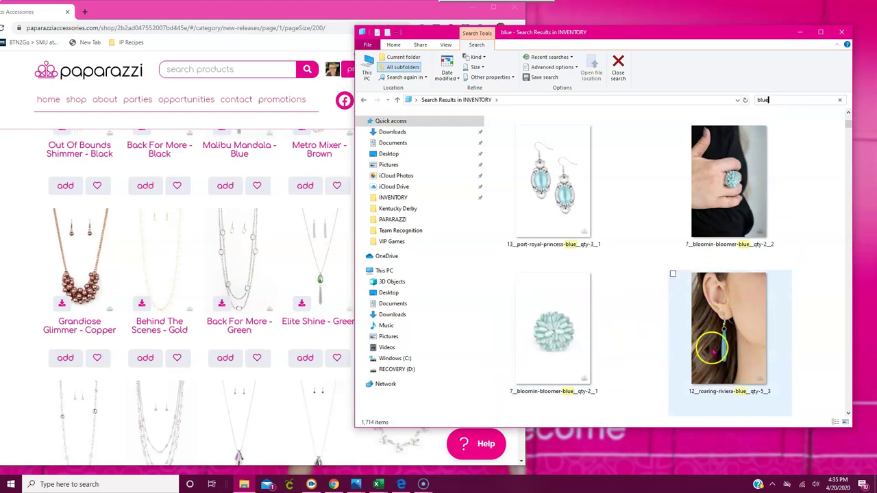
{"action": "scroll", "coordinate": [717, 325], "scroll_direction": "down", "scroll_amount": 2}
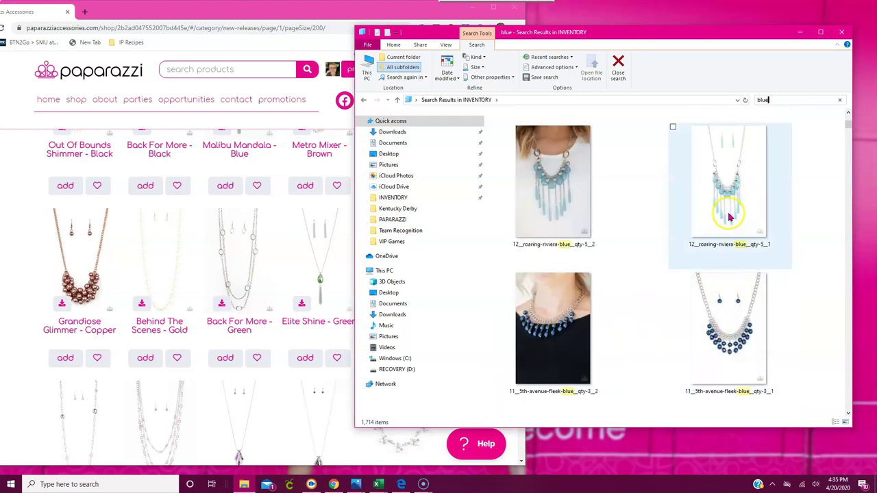
{"action": "scroll", "coordinate": [734, 212], "scroll_direction": "up", "scroll_amount": 1}
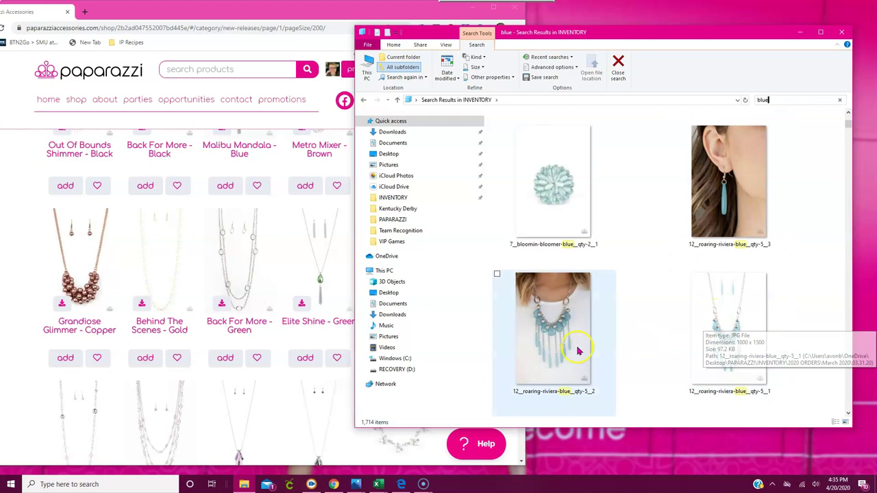
{"action": "scroll", "coordinate": [768, 336], "scroll_direction": "down", "scroll_amount": 2}
{"action": "scroll", "coordinate": [745, 314], "scroll_direction": "down", "scroll_amount": 1}
{"action": "scroll", "coordinate": [745, 314], "scroll_direction": "down", "scroll_amount": 2}
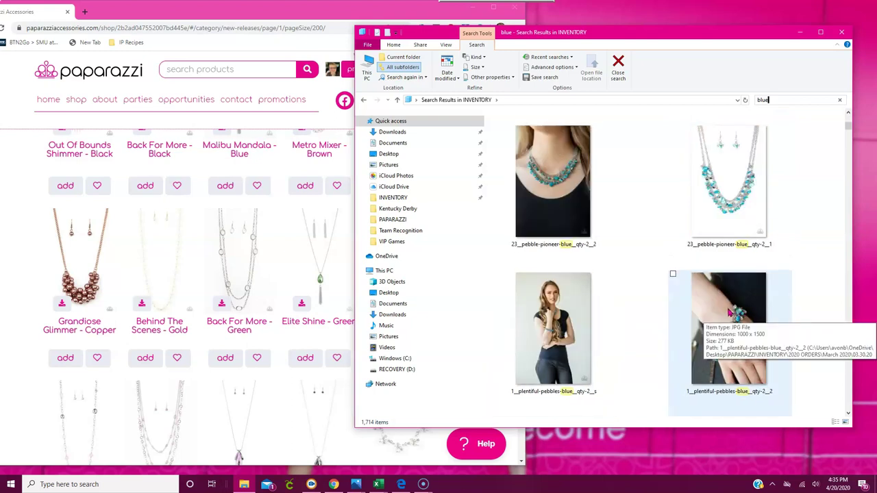
{"action": "scroll", "coordinate": [730, 312], "scroll_direction": "down", "scroll_amount": 3}
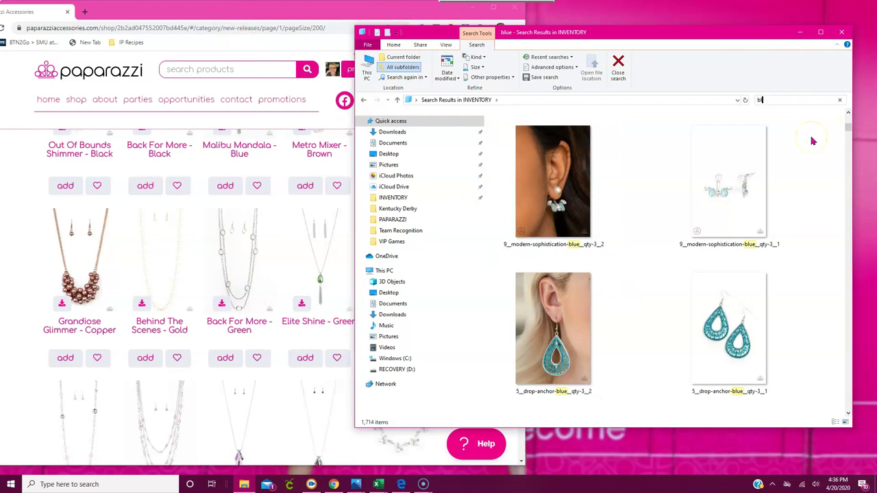
- Clear the "blue" search, search the INVENTORY folder for "miss you", and close the folder window when done
{"action": "key", "text": "Escape"}
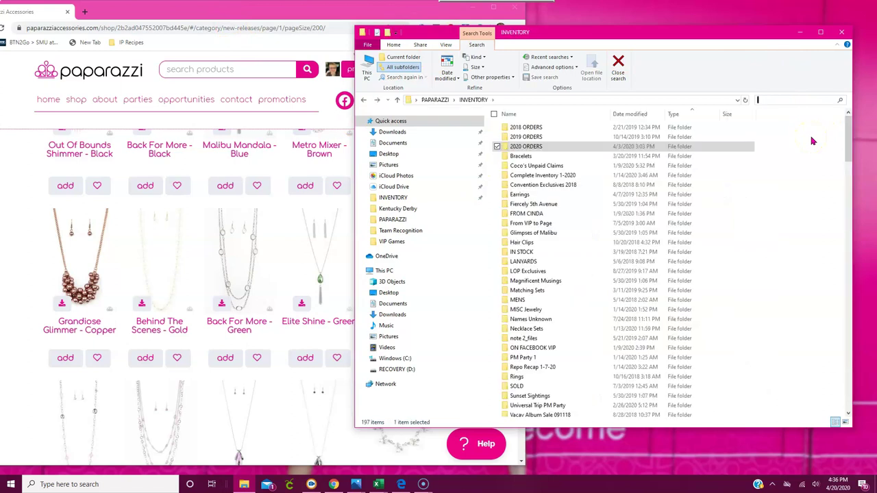
{"action": "type", "text": "miss"}
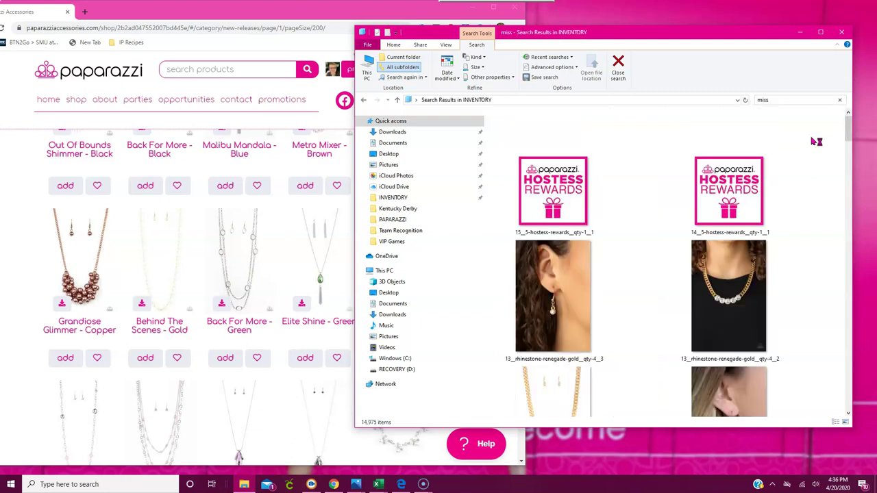
{"action": "type", "text": " you"}
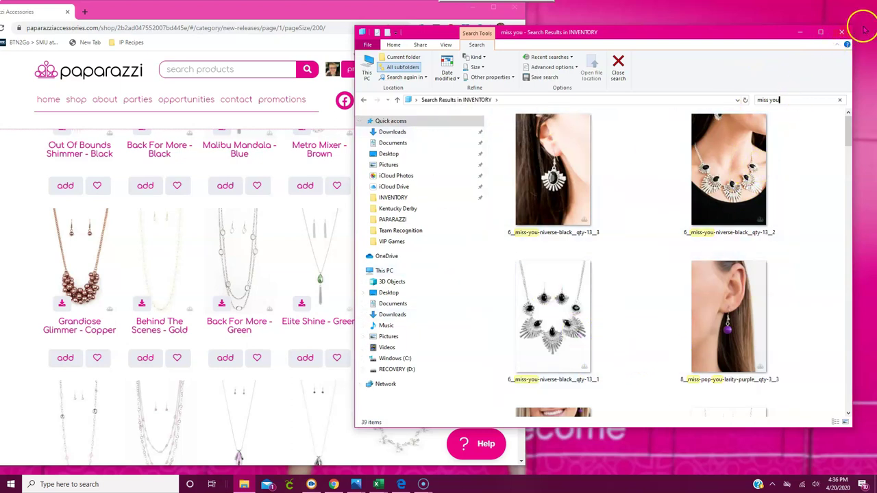
{"action": "left_click", "coordinate": [842, 32]}
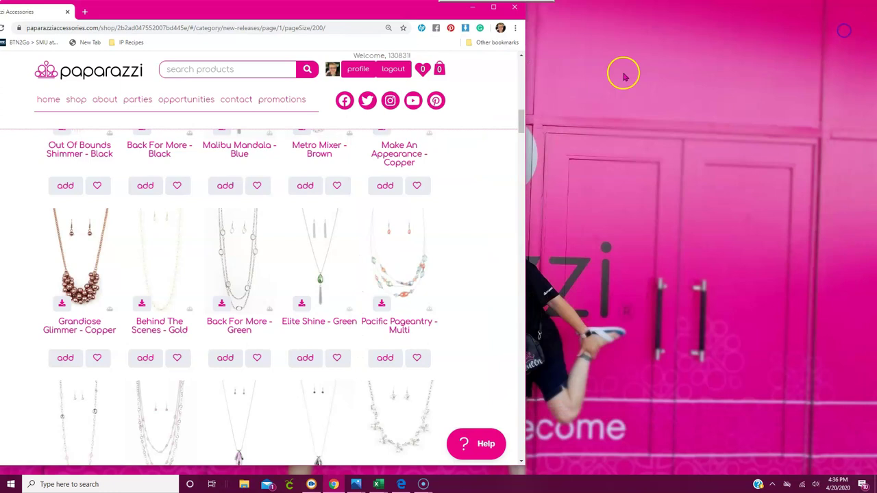
- Open Facebook in a new browser tab and start a photo post in the $5 Bling VIPs group
{"action": "left_click", "coordinate": [85, 12]}
{"action": "type", "text": "face"}
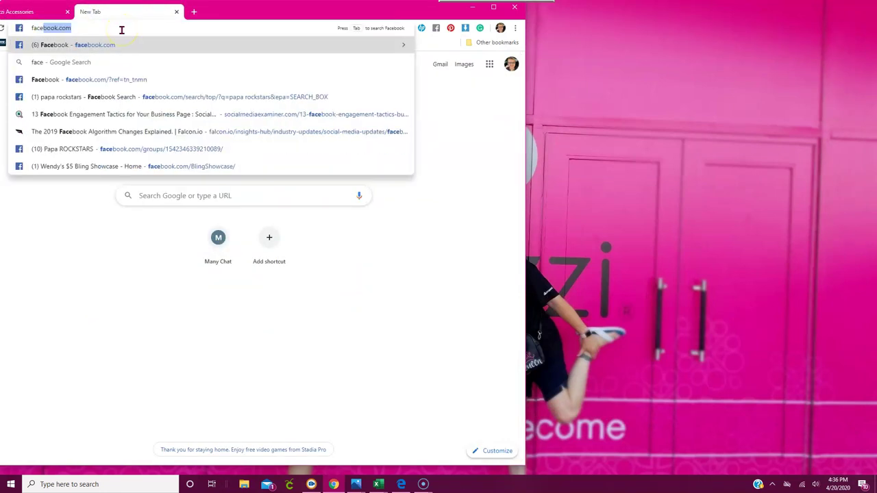
{"action": "key", "text": "Return"}
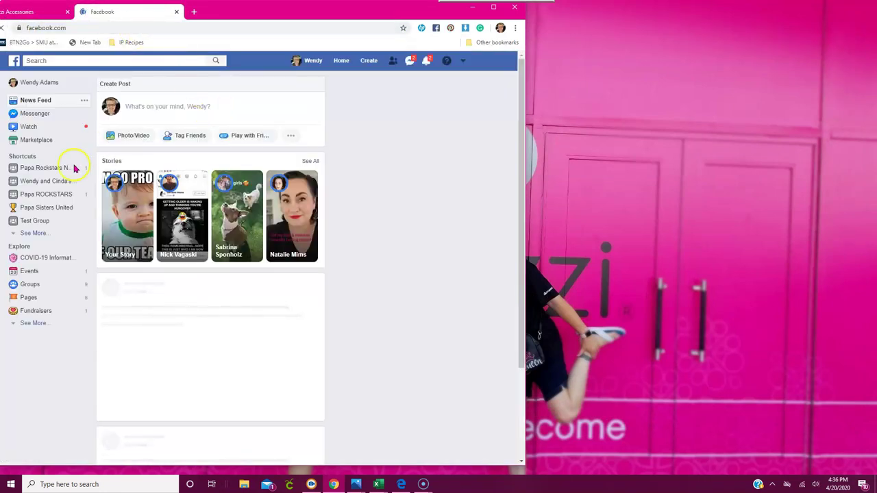
{"action": "left_click", "coordinate": [41, 233]}
{"action": "left_click", "coordinate": [48, 234]}
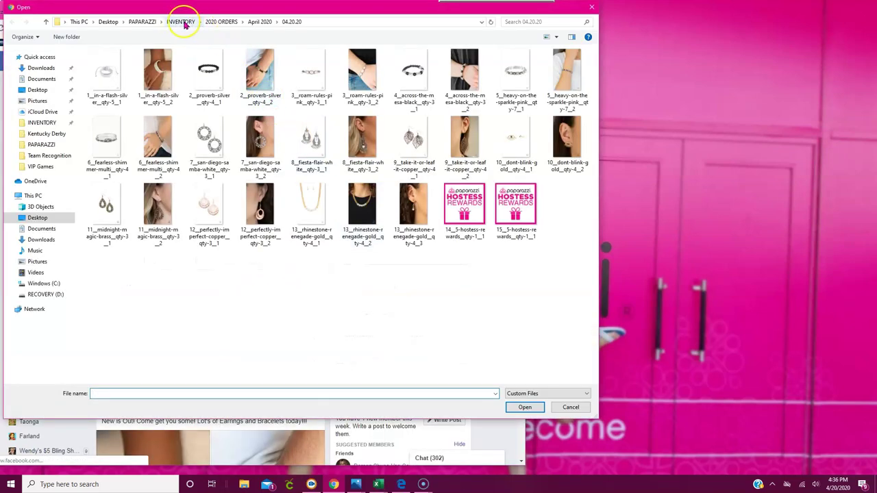
- Search the INVENTORY folder for "Miss" in the upload dialog and attach the image 6__miss-you-niverse-black__qty-13__2 to the post
{"action": "left_click", "coordinate": [185, 22]}
{"action": "left_click", "coordinate": [527, 22]}
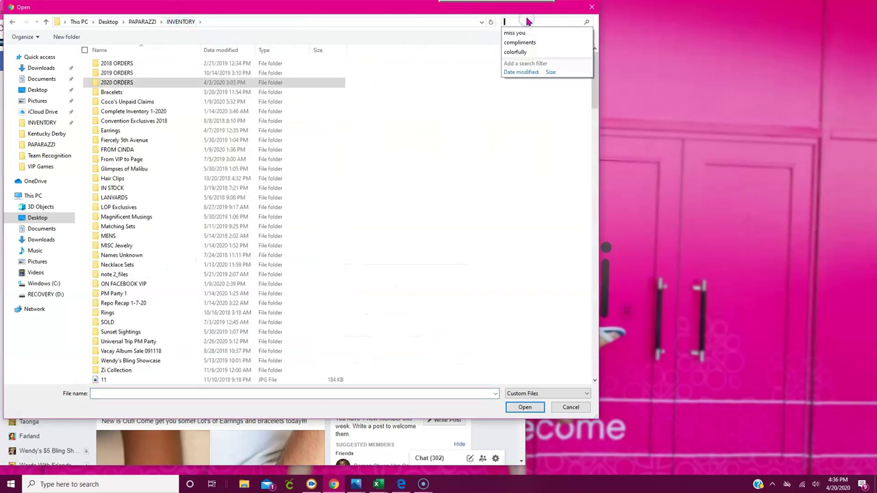
{"action": "type", "text": "Miss"}
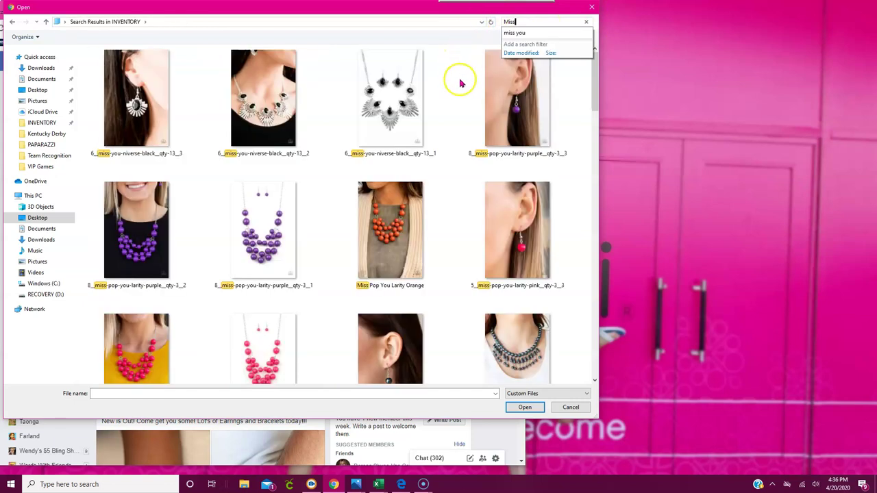
{"action": "left_click", "coordinate": [281, 124]}
{"action": "left_click", "coordinate": [525, 407]}
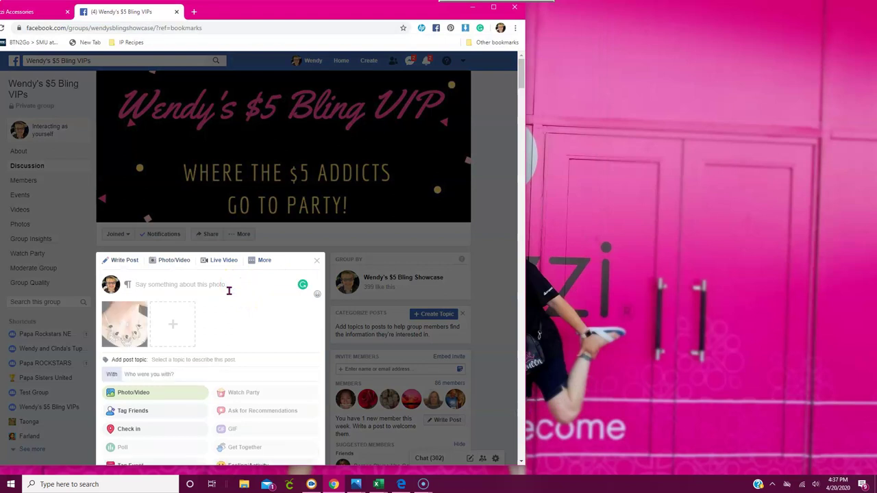
- Write the post text "This is the Featured piece of the Week! Claim yours today by commenting SOLD below!" and close the composer without posting
{"action": "type", "text": "This is the Featured piece of the Week!  Claim your"}
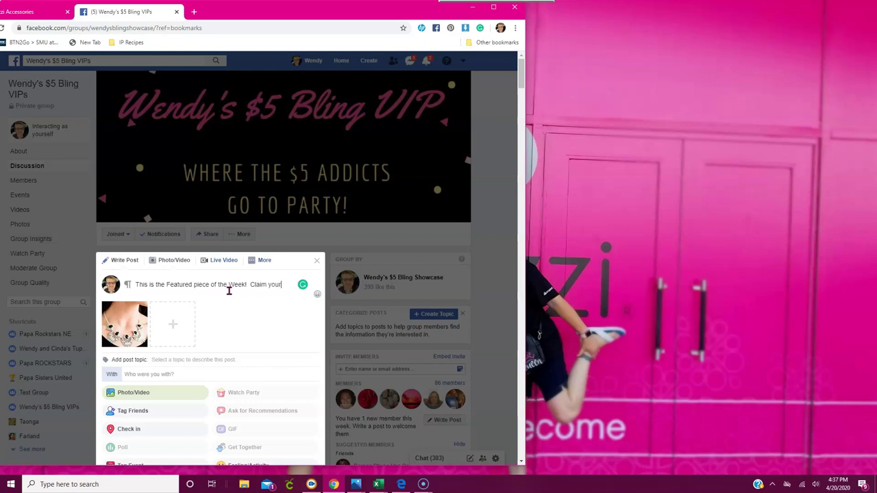
{"action": "type", "text": "by commenting SOLD below!"}
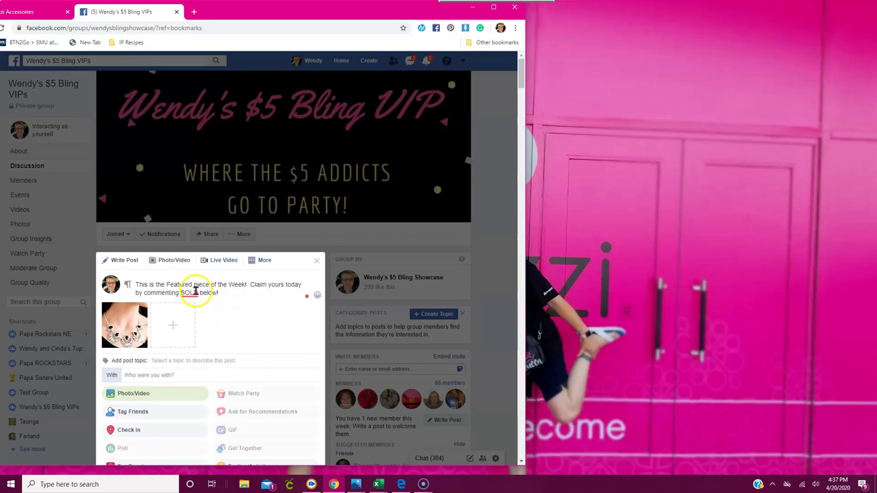
{"action": "scroll", "coordinate": [288, 325], "scroll_direction": "down", "scroll_amount": 1}
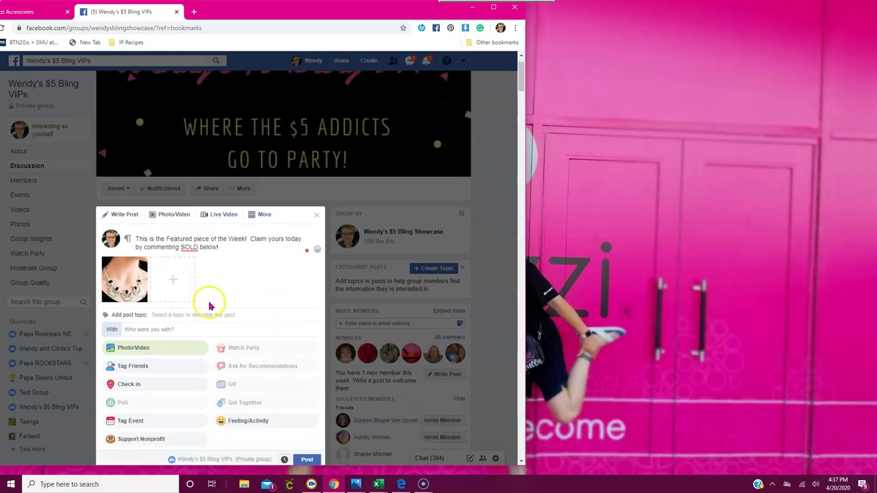
{"action": "scroll", "coordinate": [211, 305], "scroll_direction": "down", "scroll_amount": 2}
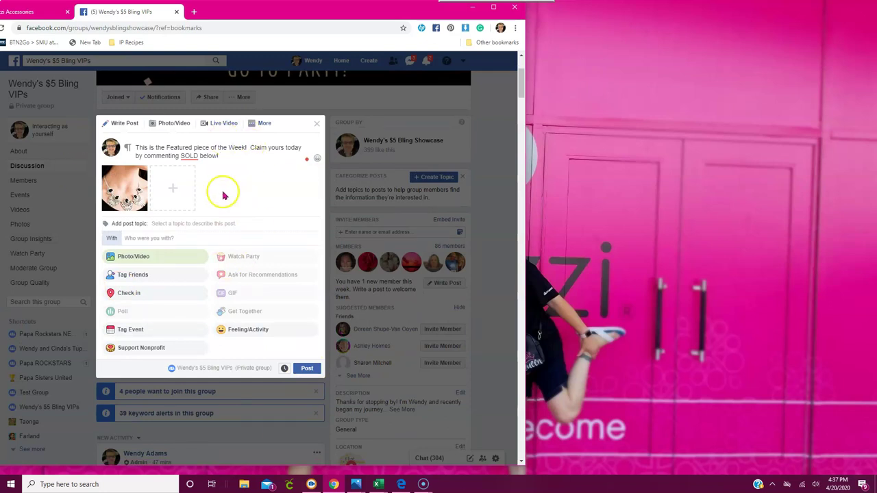
{"action": "left_click", "coordinate": [319, 126]}
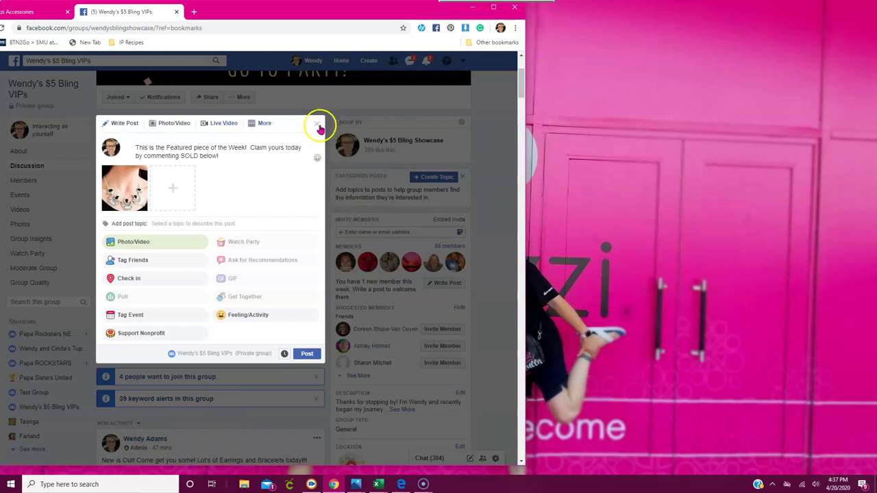
{"action": "left_click", "coordinate": [319, 126]}
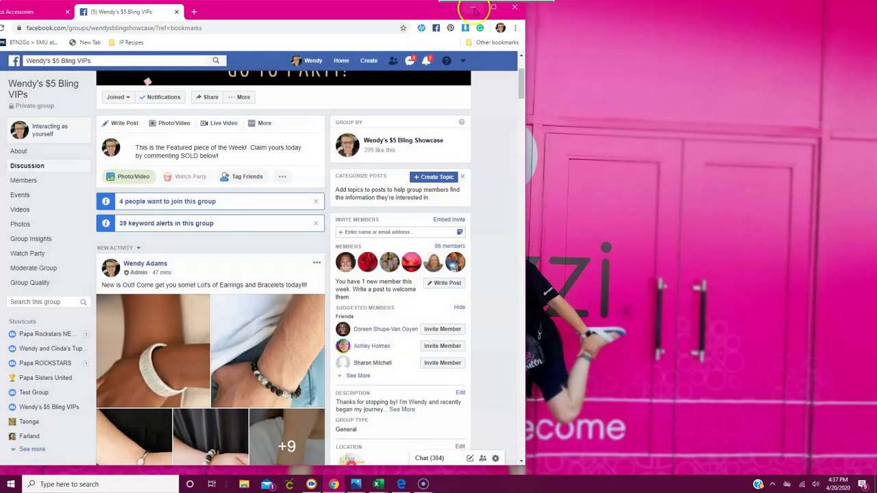
- Minimize the browser and open the PAPARAZZI folder from the desktop
{"action": "left_click", "coordinate": [473, 8]}
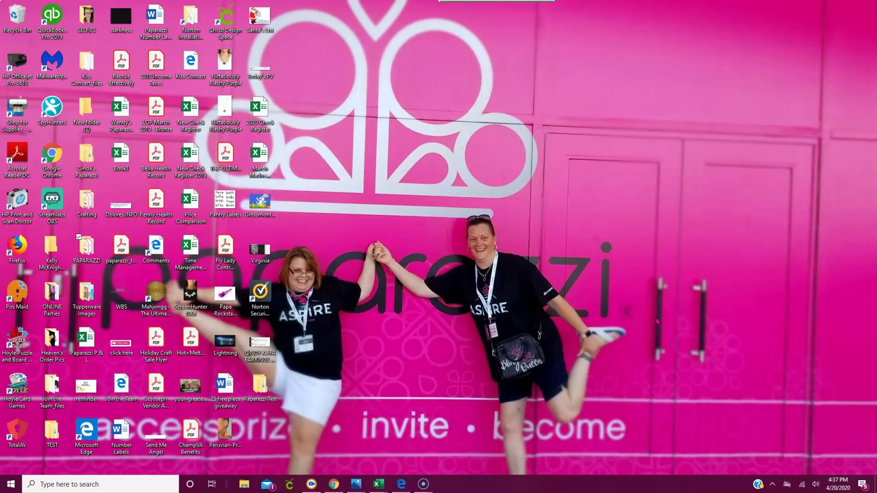
{"action": "double_click", "coordinate": [89, 249]}
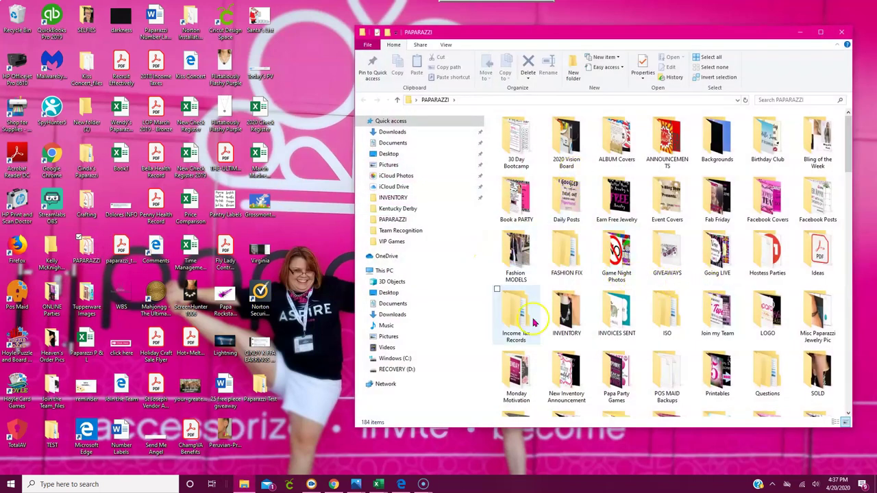
- Open the INVENTORY folder and view the contents of its Complete Inventory 1-2020 and 2020 ORDERS subfolders
{"action": "double_click", "coordinate": [561, 319]}
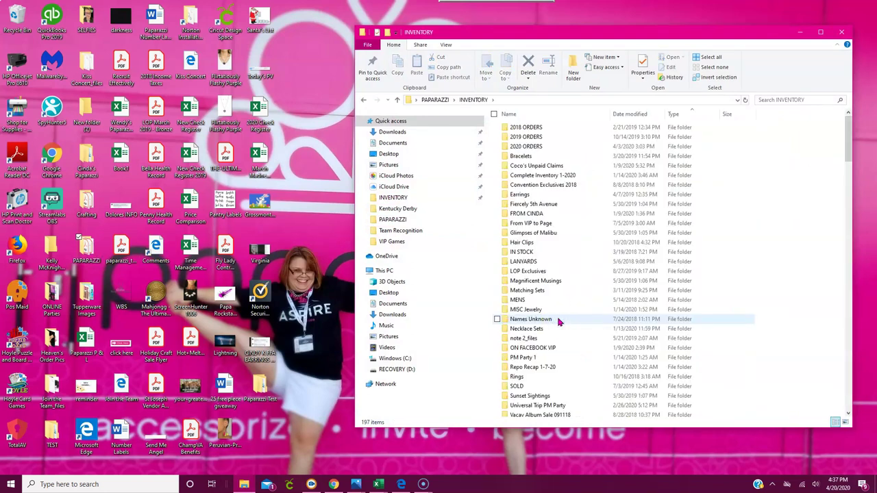
{"action": "left_click", "coordinate": [564, 179]}
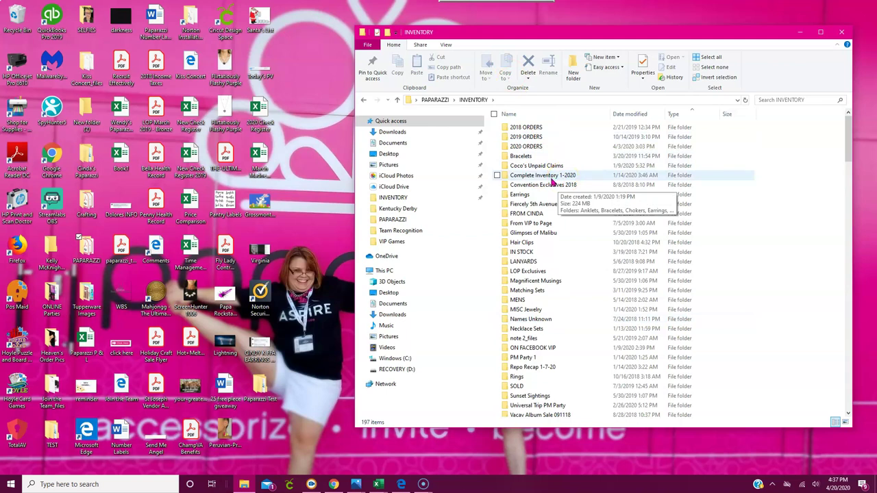
{"action": "double_click", "coordinate": [553, 177]}
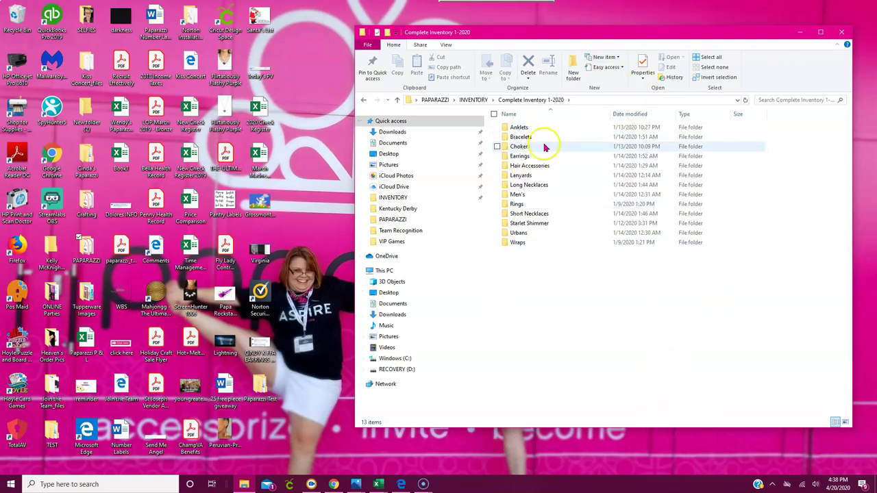
{"action": "left_click", "coordinate": [474, 99]}
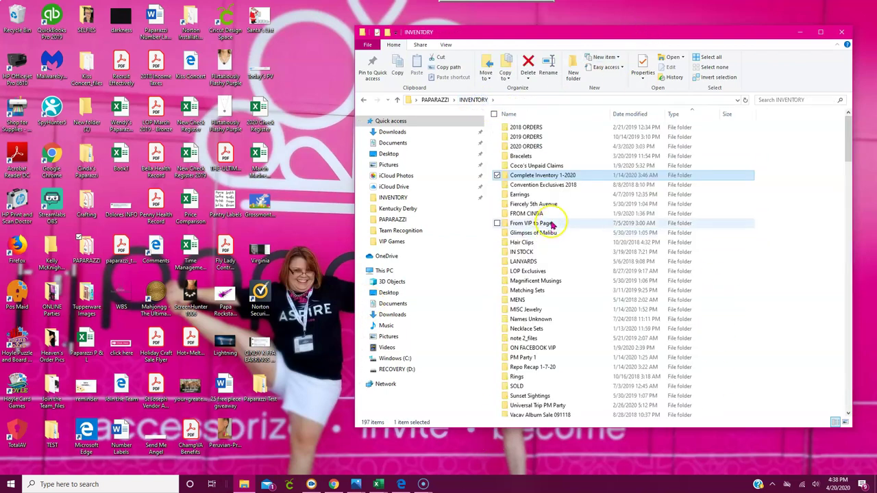
{"action": "double_click", "coordinate": [556, 146]}
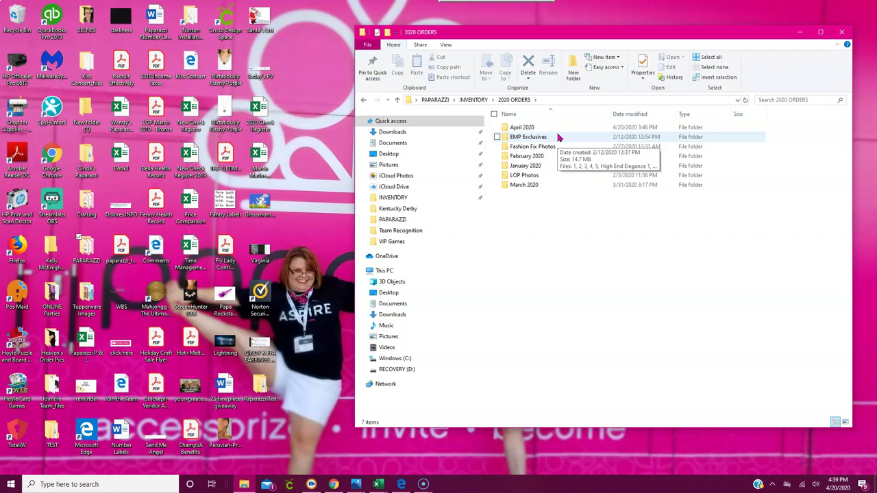
{"action": "left_click", "coordinate": [488, 99]}
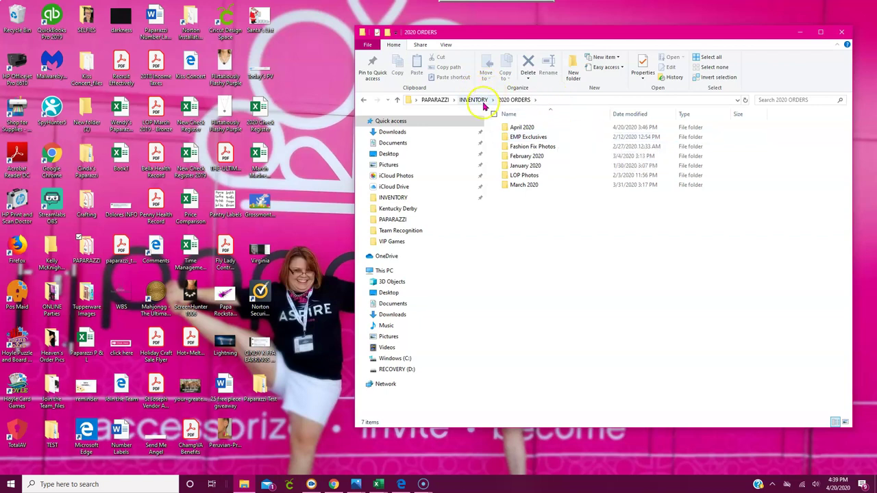
- Switch to Chrome, search Google Images in a new tab for "paparazzi blue earrings posts", and move the browser window fully into view
{"action": "left_click", "coordinate": [333, 485]}
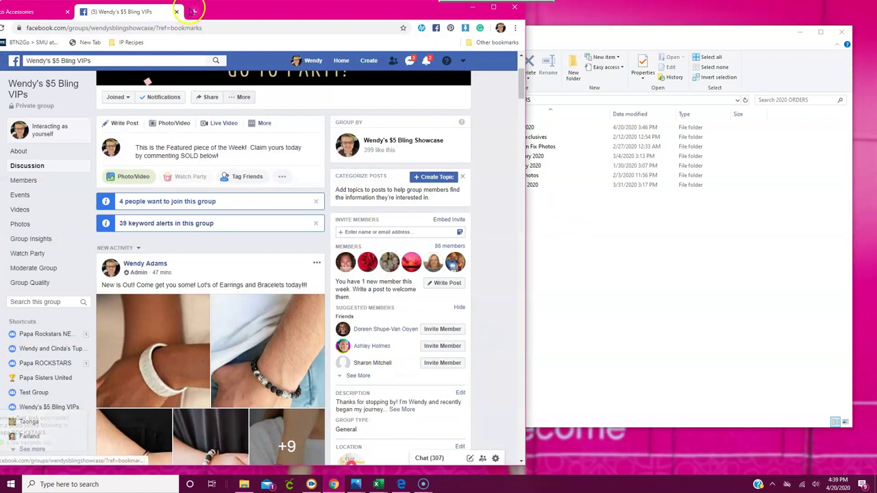
{"action": "left_click", "coordinate": [194, 11]}
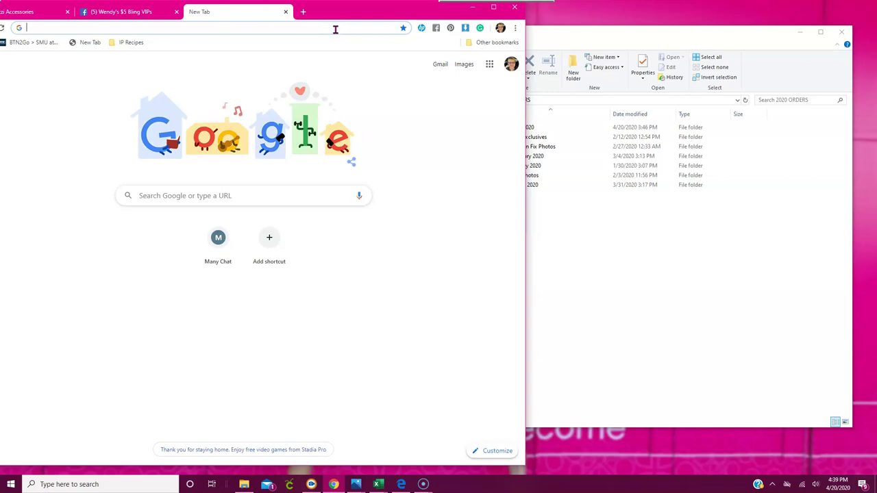
{"action": "type", "text": "paparazzi"}
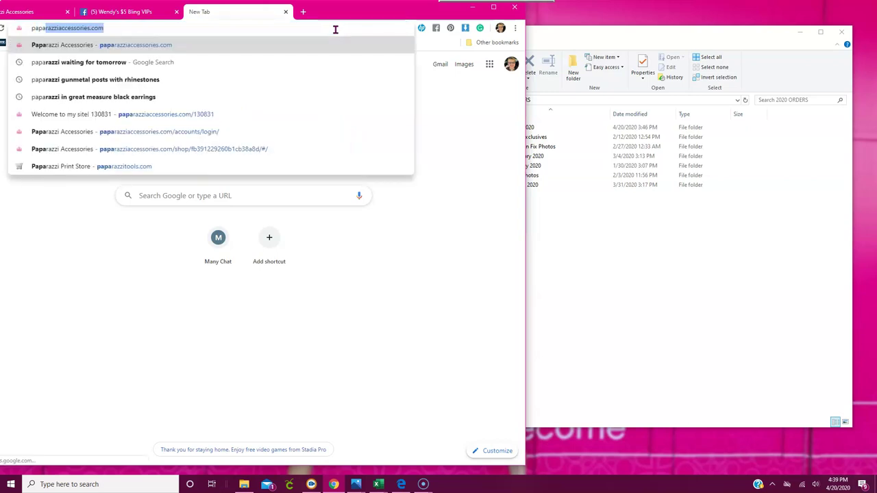
{"action": "type", "text": " blue"}
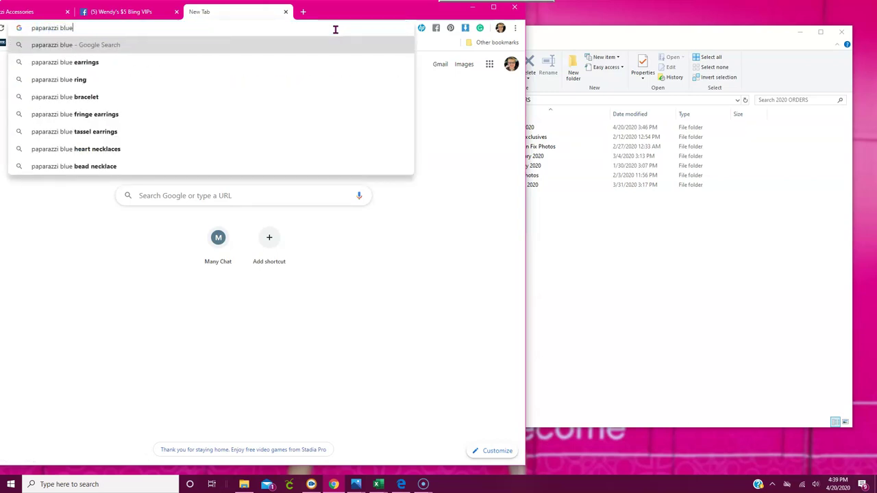
{"action": "type", "text": " earrings posts"}
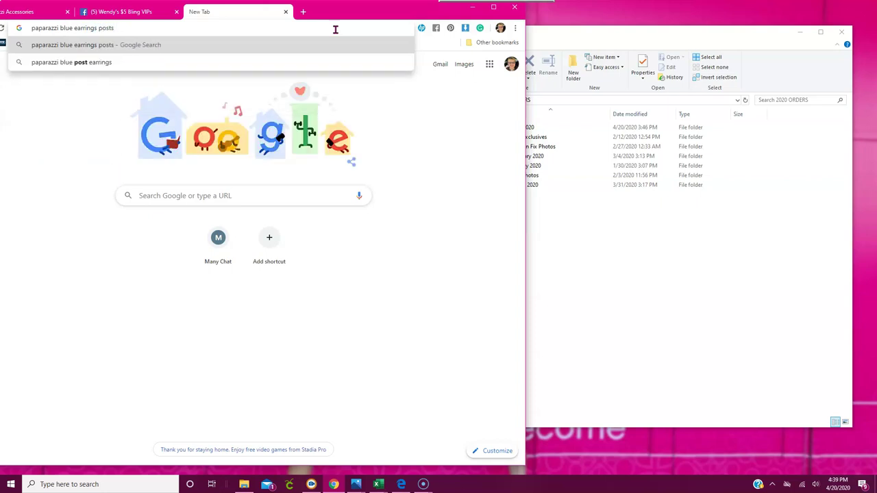
{"action": "key", "text": "Return"}
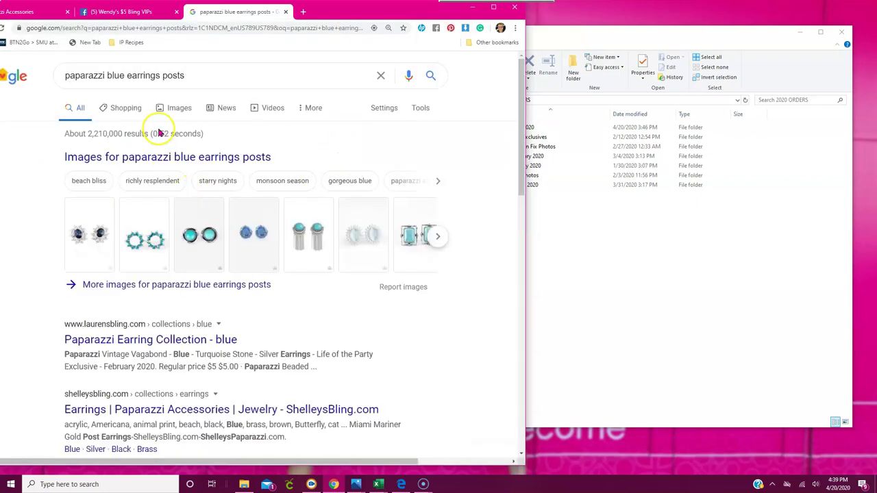
{"action": "left_click", "coordinate": [178, 107]}
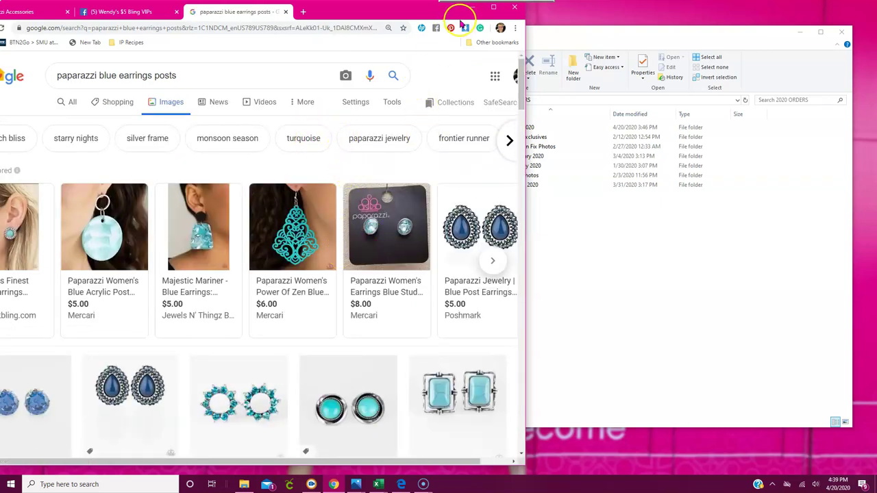
{"action": "left_click_drag", "start_coordinate": [461, 21], "coordinate": [553, 29]}
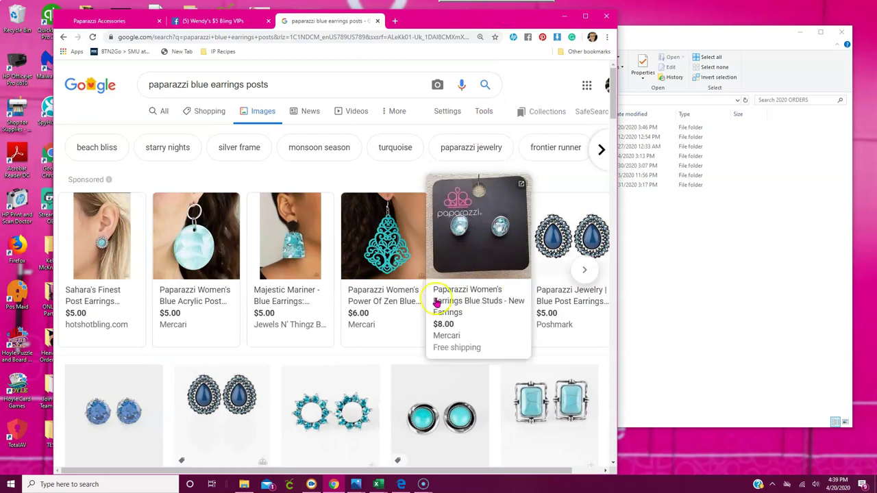
- Examine the image results for blue post earrings to identify the piece and its name
{"action": "scroll", "coordinate": [435, 302], "scroll_direction": "down", "scroll_amount": 5}
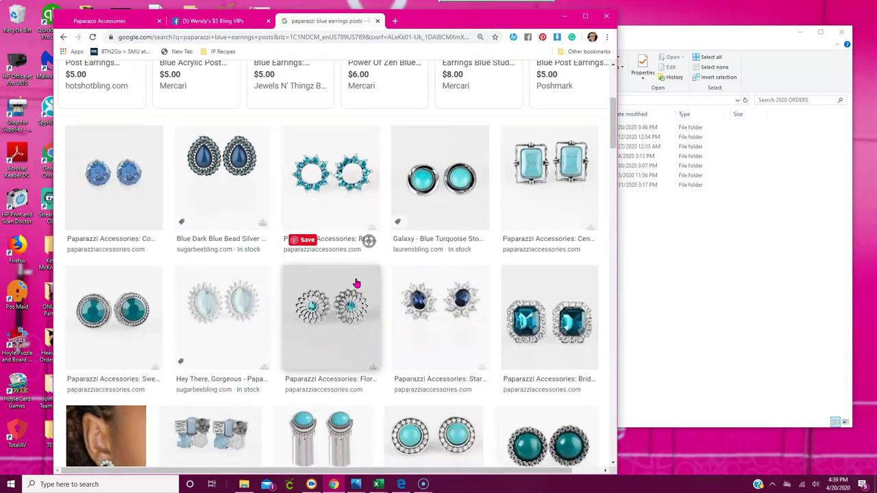
{"action": "scroll", "coordinate": [356, 283], "scroll_direction": "down", "scroll_amount": 1}
{"action": "left_click", "coordinate": [356, 270]}
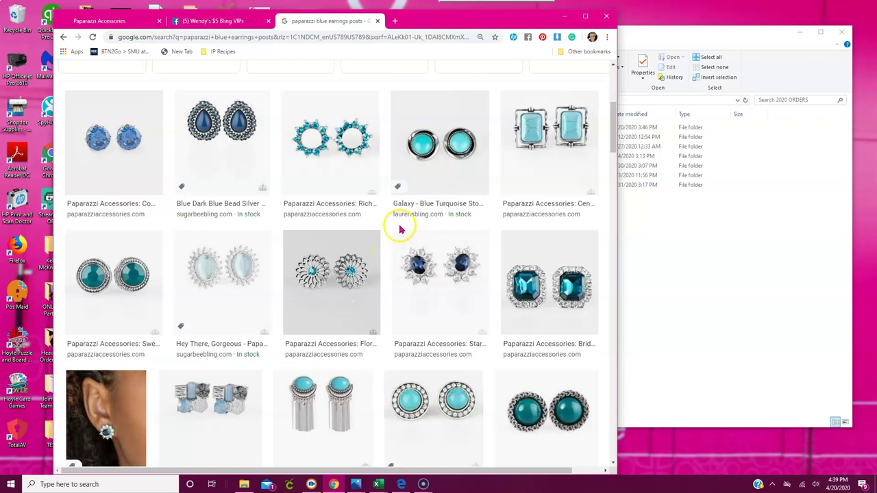
{"action": "scroll", "coordinate": [401, 230], "scroll_direction": "down", "scroll_amount": 2}
{"action": "scroll", "coordinate": [400, 229], "scroll_direction": "up", "scroll_amount": 5}
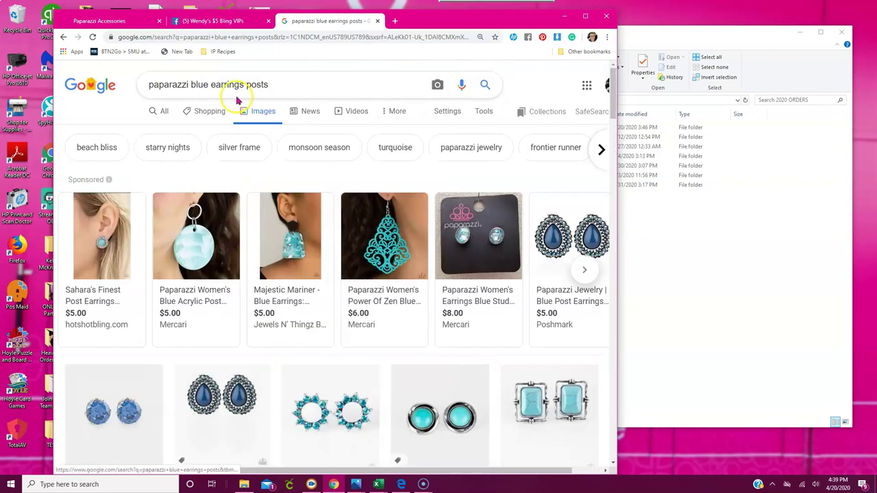
{"action": "scroll", "coordinate": [382, 195], "scroll_direction": "down", "scroll_amount": 1}
{"action": "scroll", "coordinate": [381, 195], "scroll_direction": "down", "scroll_amount": 8}
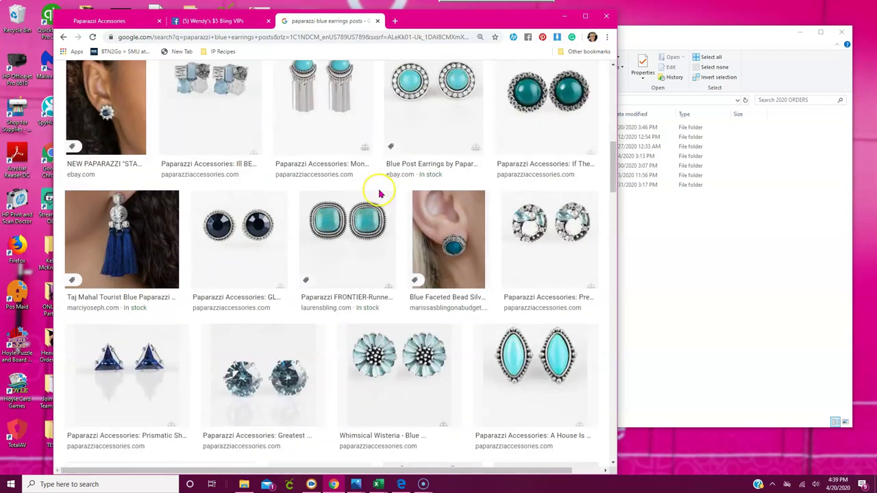
{"action": "scroll", "coordinate": [381, 195], "scroll_direction": "down", "scroll_amount": 1}
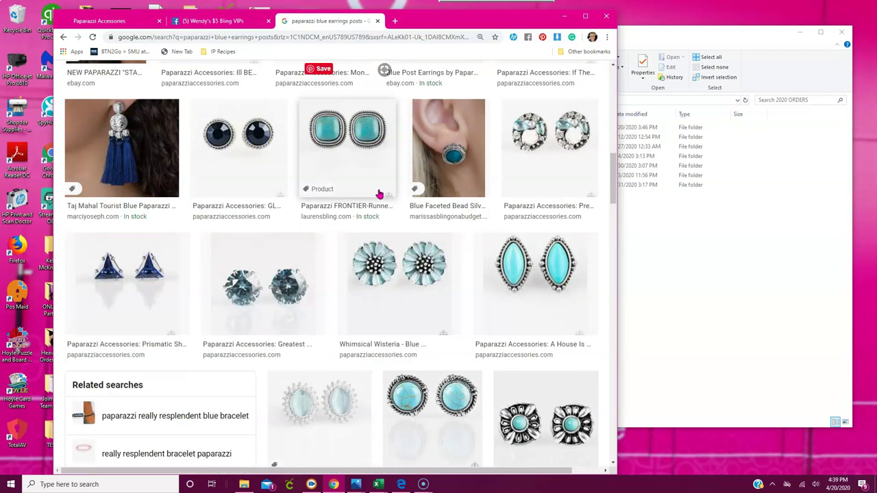
{"action": "scroll", "coordinate": [379, 195], "scroll_direction": "down", "scroll_amount": 1}
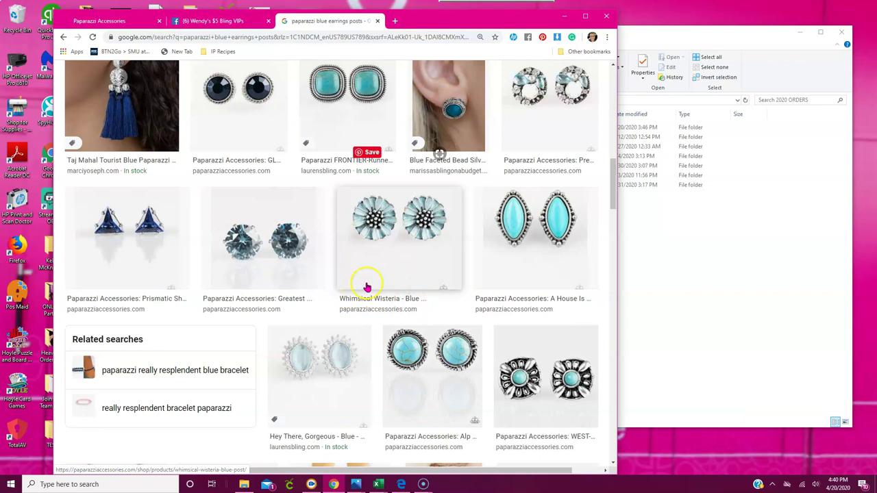
- Switch to File Explorer and search the INVENTORY folder for "whimsical", narrowing the query to "whimsical wyster"
{"action": "left_click", "coordinate": [802, 166]}
{"action": "left_click", "coordinate": [477, 105]}
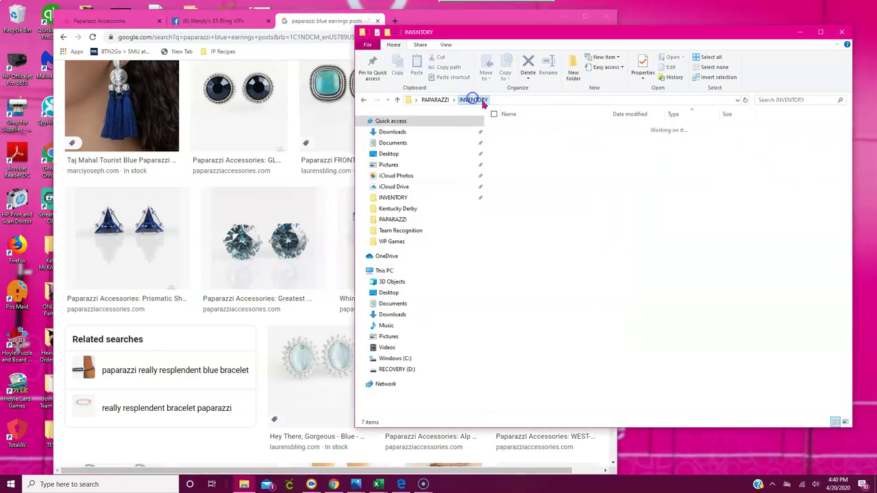
{"action": "left_click", "coordinate": [770, 100]}
{"action": "type", "text": "whim"}
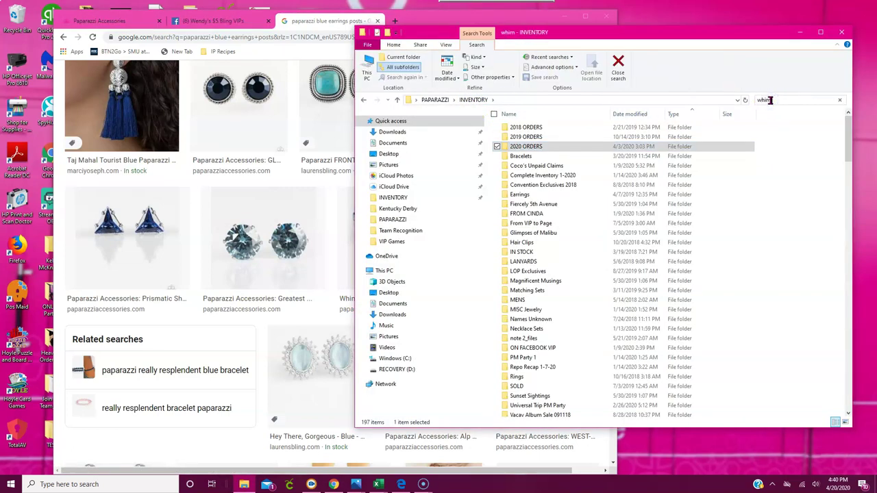
{"action": "type", "text": "sical"}
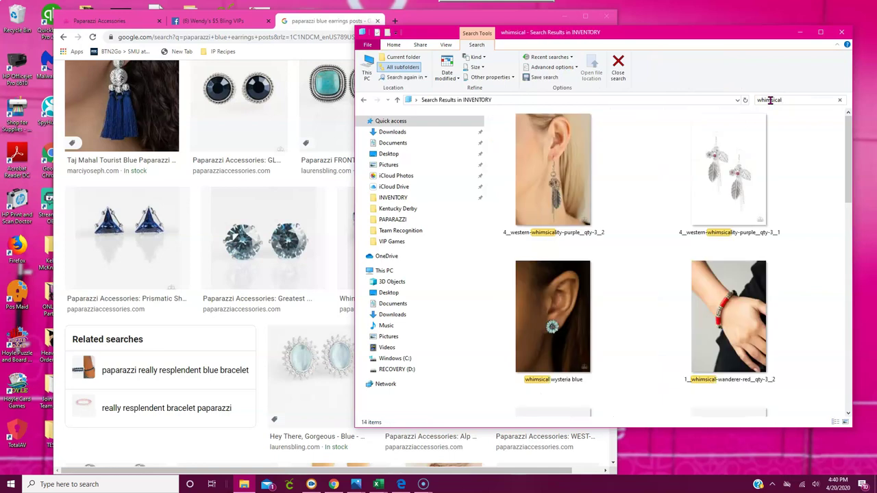
{"action": "left_click_drag", "start_coordinate": [544, 349], "coordinate": [550, 348]}
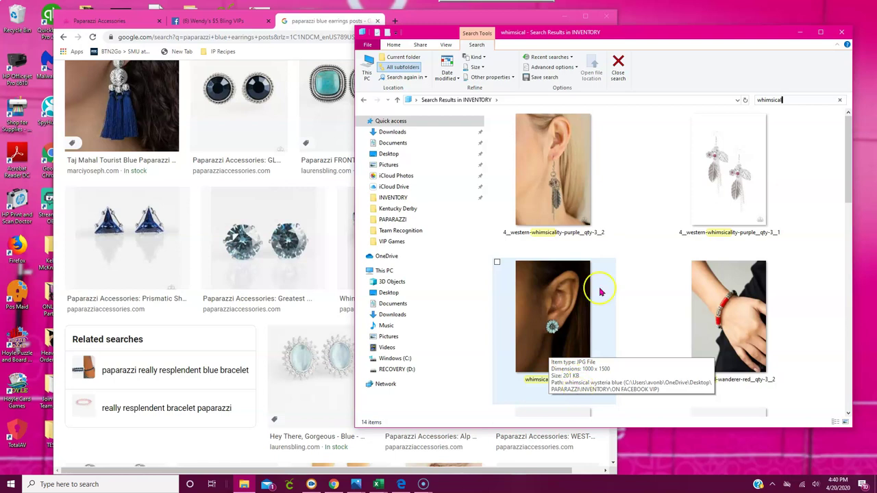
{"action": "type", "text": "wyster"}
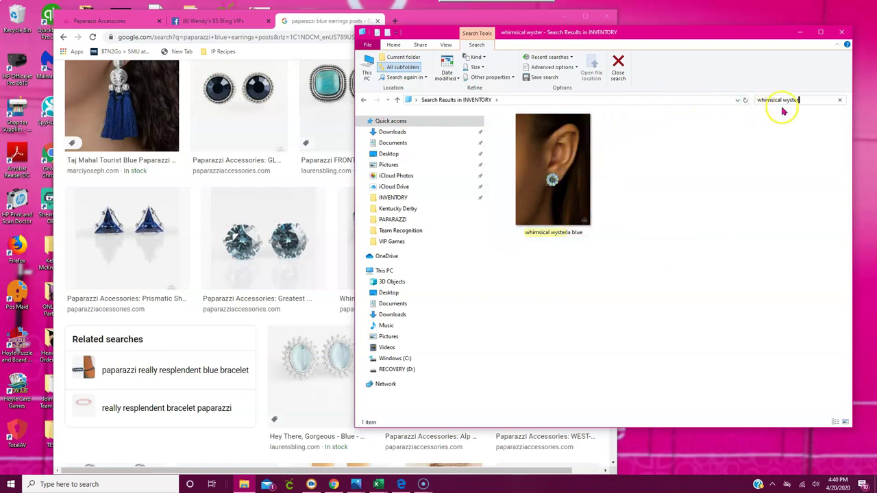
{"action": "left_click_drag", "start_coordinate": [802, 101], "coordinate": [752, 104]}
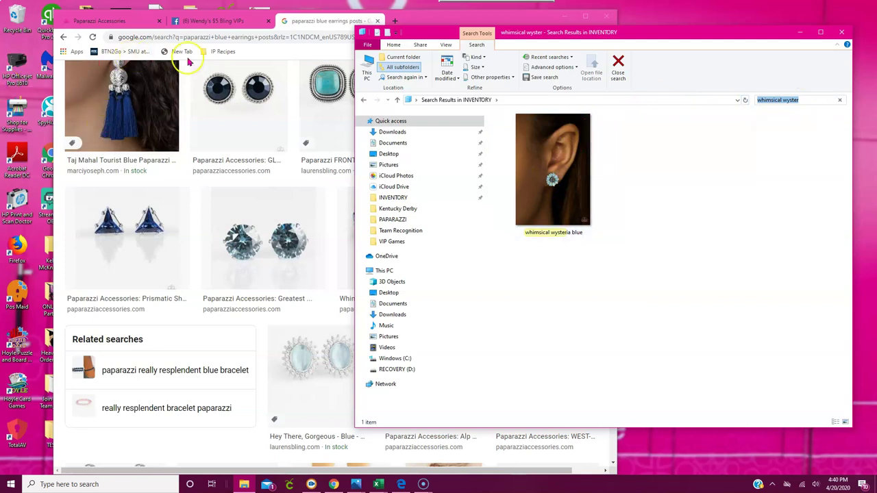
- Return to Chrome and refine the image search to "paparazzi blue turquoise earrings posts"
{"action": "left_click", "coordinate": [248, 37]}
{"action": "scroll", "coordinate": [268, 96], "scroll_direction": "up", "scroll_amount": 10}
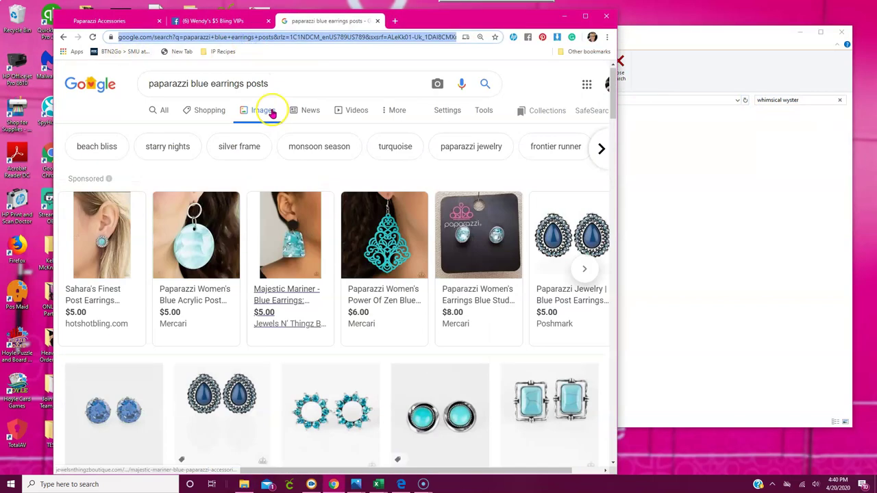
{"action": "left_click", "coordinate": [213, 86]}
{"action": "type", "text": "strquois"}
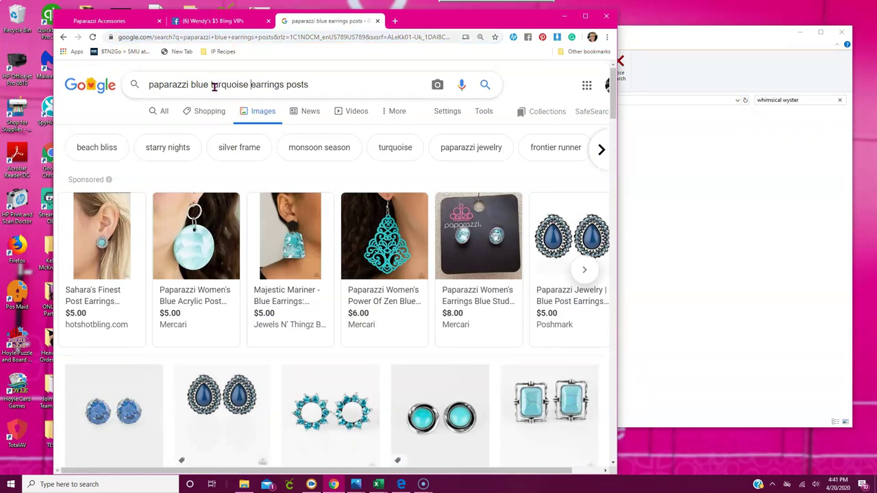
{"action": "left_click", "coordinate": [295, 84]}
{"action": "key", "text": "Return"}
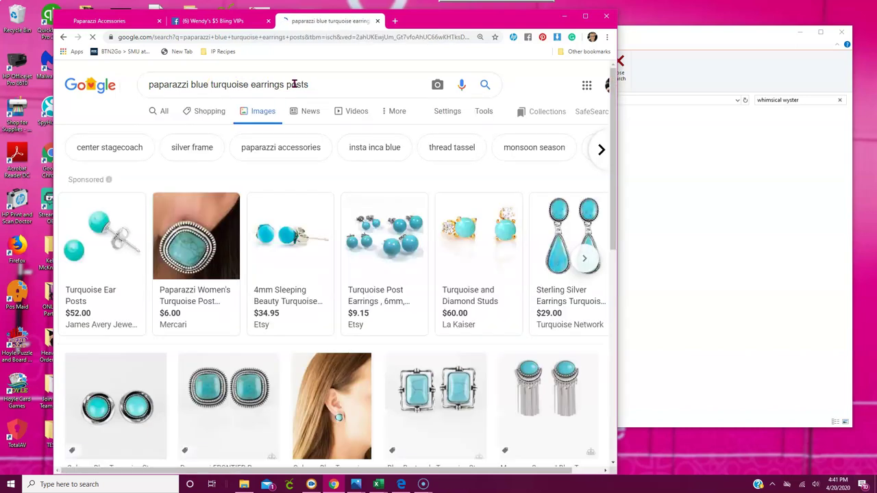
- Shorten the image search to "paparazzi blue turquoise earrings", browse the results, and select the words "blue turquoise earrings" in the query
{"action": "double_click", "coordinate": [296, 83]}
{"action": "key", "text": "BackSpace"}
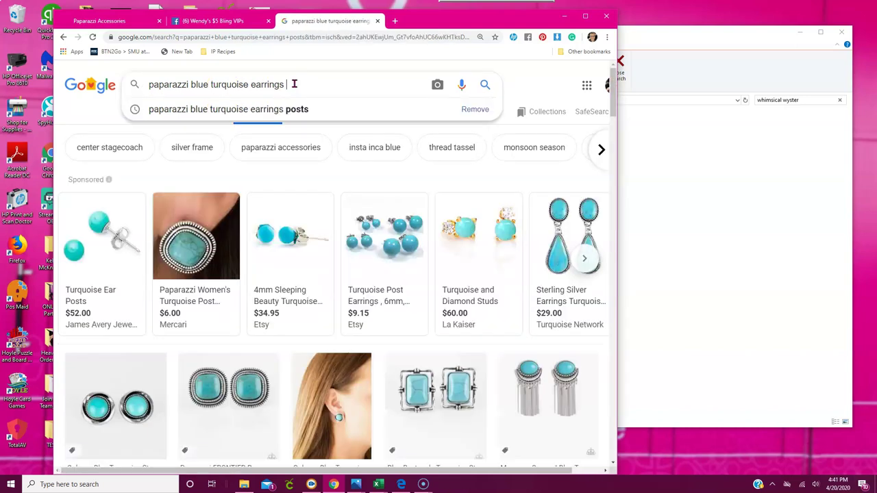
{"action": "key", "text": "Return"}
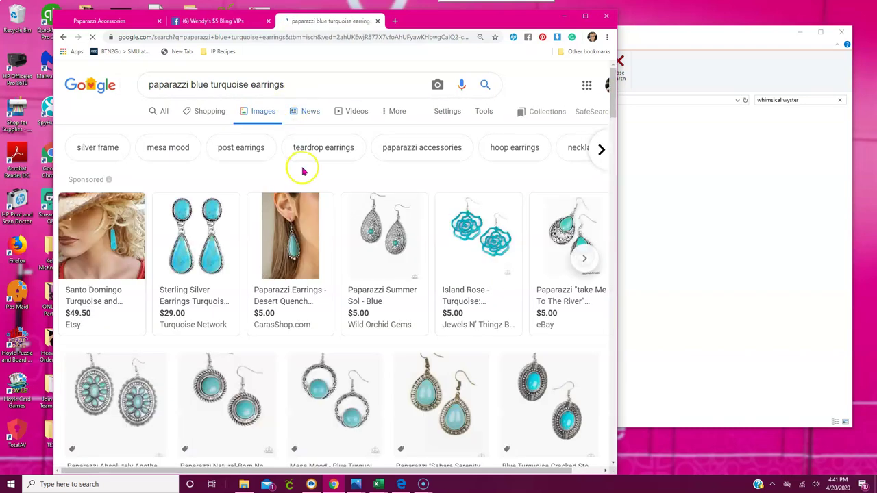
{"action": "scroll", "coordinate": [317, 161], "scroll_direction": "down", "scroll_amount": 3}
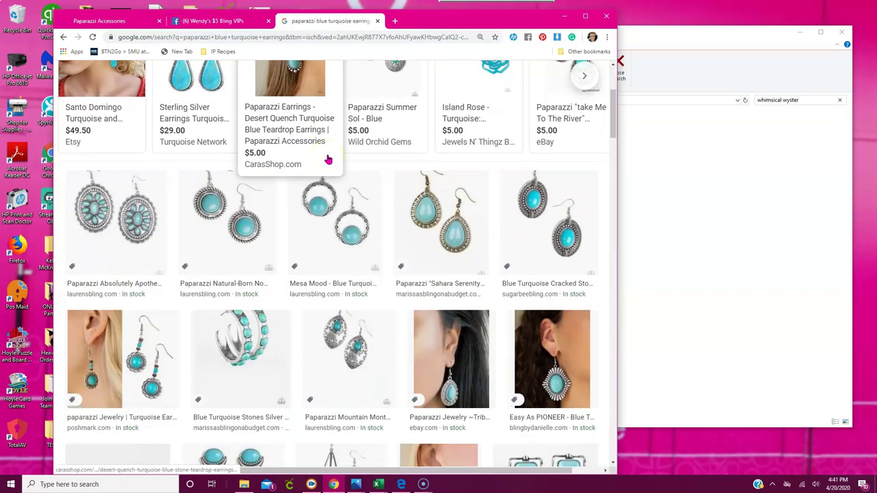
{"action": "scroll", "coordinate": [420, 171], "scroll_direction": "down", "scroll_amount": 2}
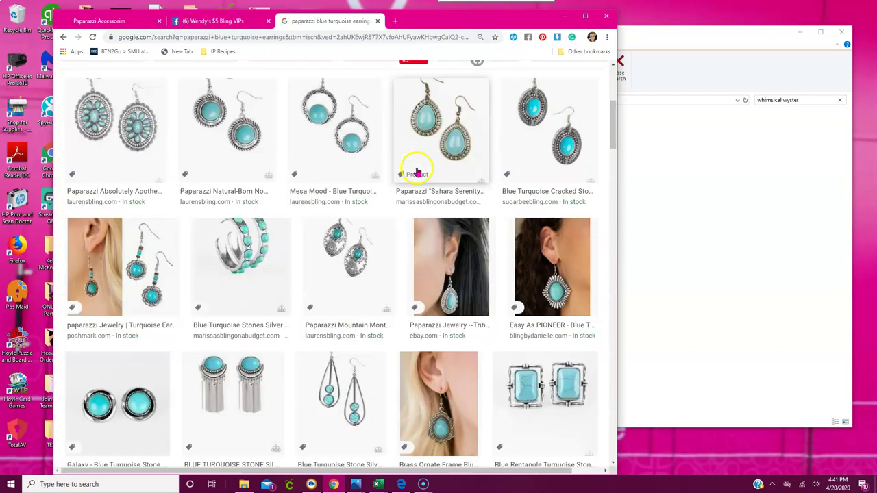
{"action": "scroll", "coordinate": [376, 167], "scroll_direction": "up", "scroll_amount": 5}
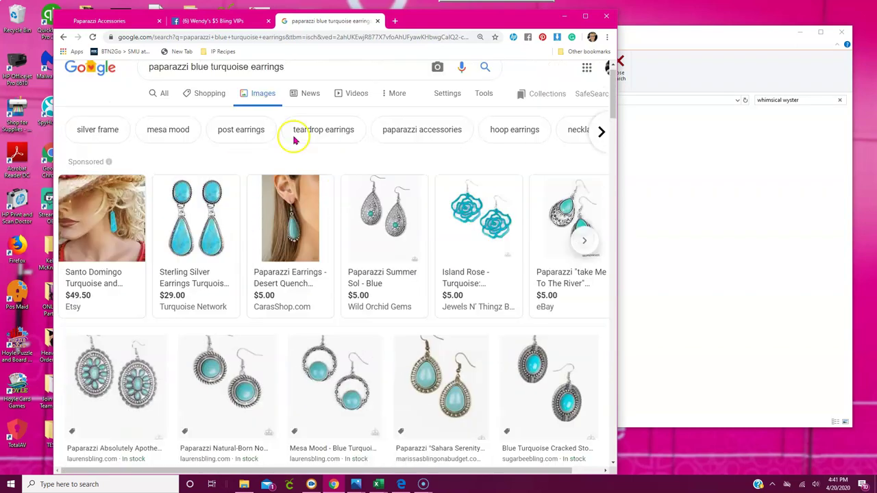
{"action": "left_click_drag", "start_coordinate": [284, 84], "coordinate": [207, 87]}
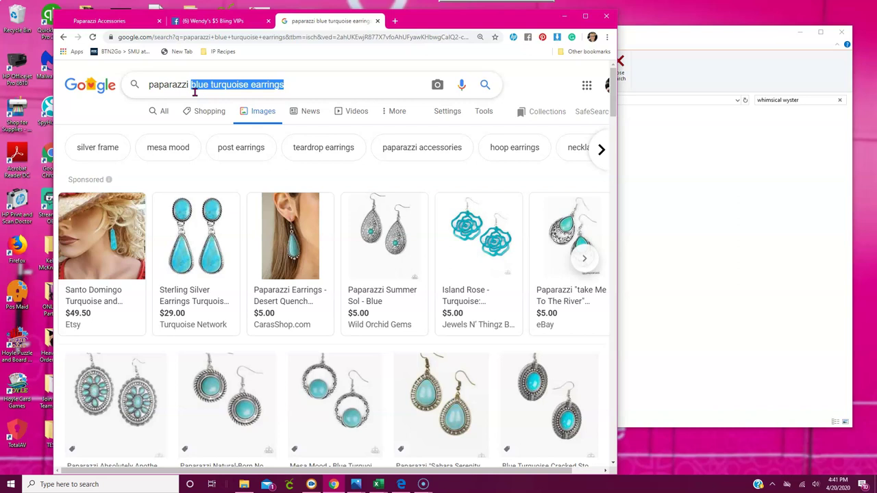
- Change the image search to "paparazzi red teardrop earrings" and browse the results for named pieces
{"action": "type", "text": "red"}
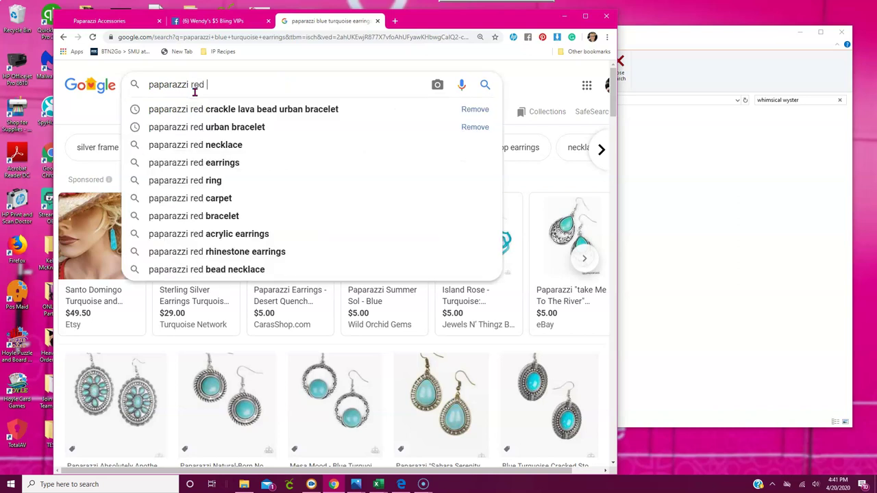
{"action": "type", "text": " teardrop "}
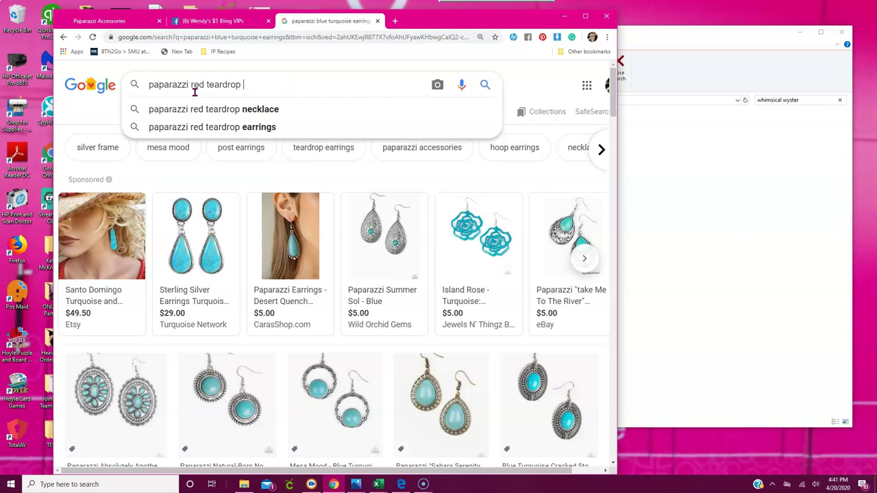
{"action": "type", "text": "earrings"}
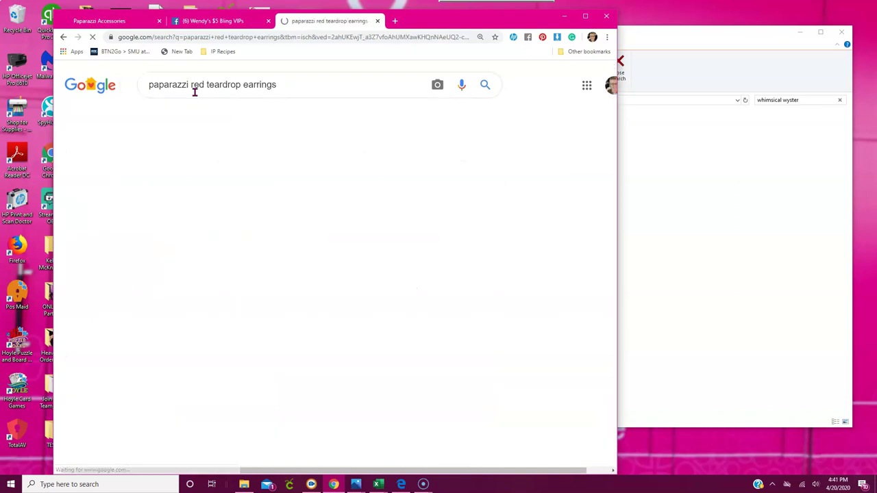
{"action": "scroll", "coordinate": [242, 274], "scroll_direction": "down", "scroll_amount": 1}
{"action": "scroll", "coordinate": [242, 275], "scroll_direction": "down", "scroll_amount": 1}
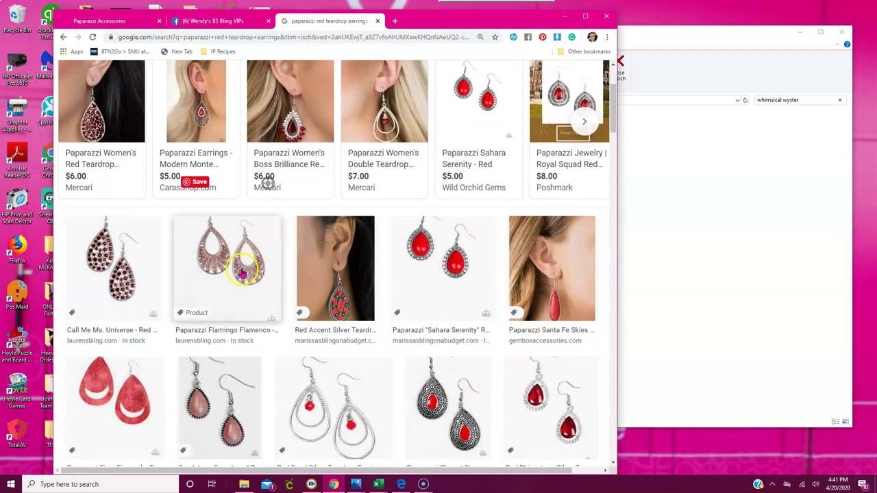
{"action": "scroll", "coordinate": [339, 274], "scroll_direction": "down", "scroll_amount": 1}
{"action": "scroll", "coordinate": [340, 274], "scroll_direction": "down", "scroll_amount": 1}
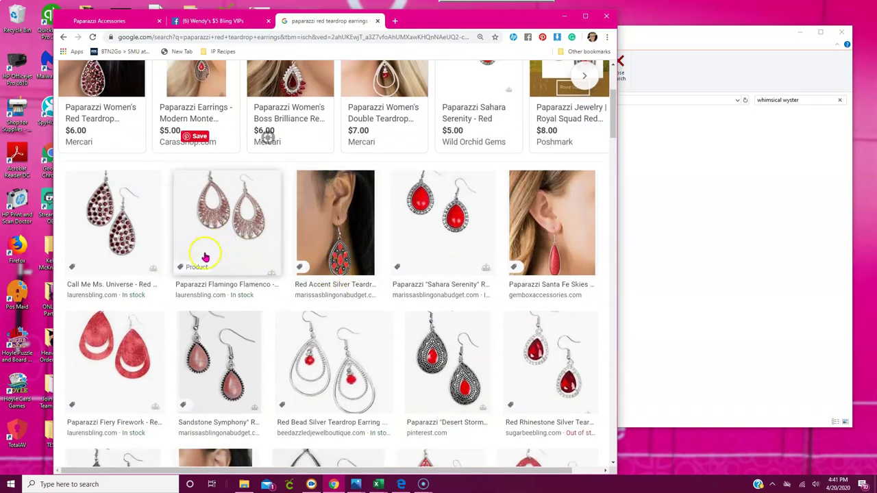
- Switch to File Explorer, search the INVENTORY folder for "flamingo flamenco", and look through the matching images
{"action": "left_click", "coordinate": [775, 99]}
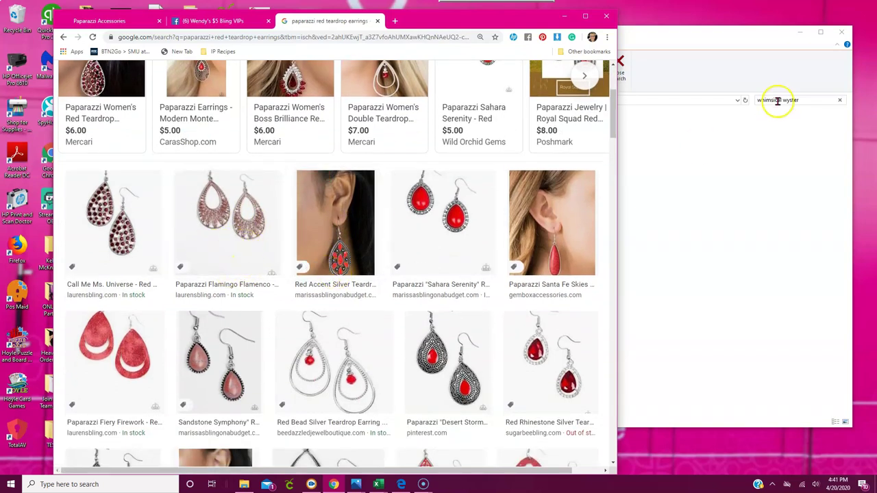
{"action": "type", "text": "flamingo flamenco"}
{"action": "left_click", "coordinate": [545, 218]}
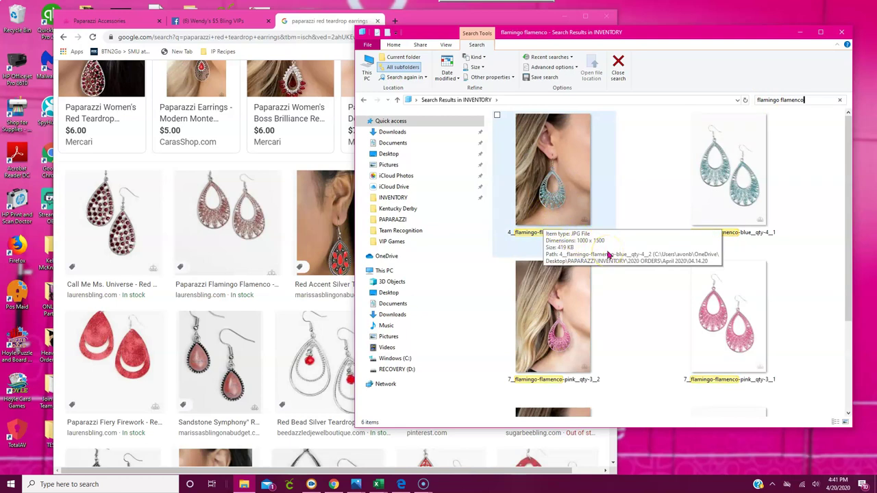
{"action": "left_click", "coordinate": [584, 352]}
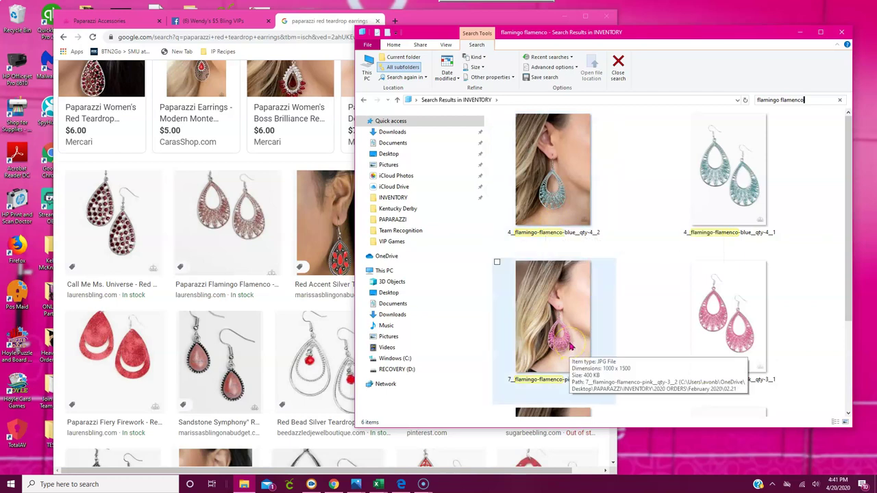
{"action": "scroll", "coordinate": [570, 346], "scroll_direction": "down", "scroll_amount": 2}
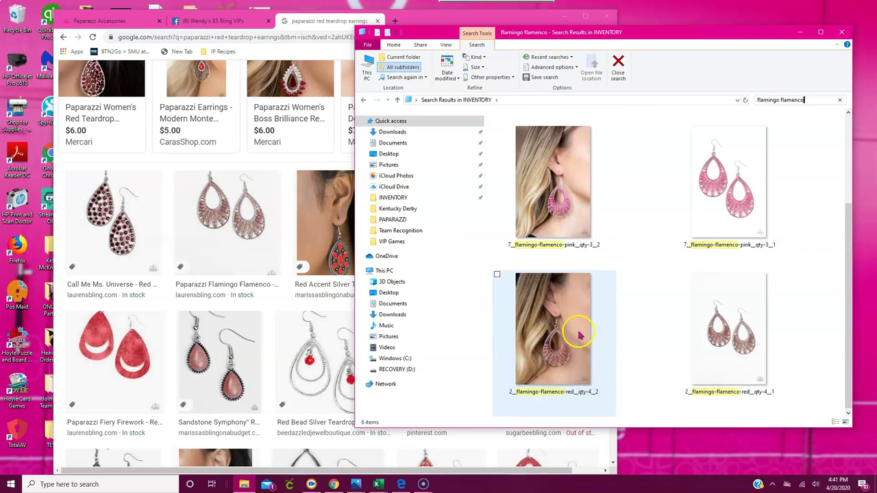
{"action": "scroll", "coordinate": [580, 333], "scroll_direction": "up", "scroll_amount": 2}
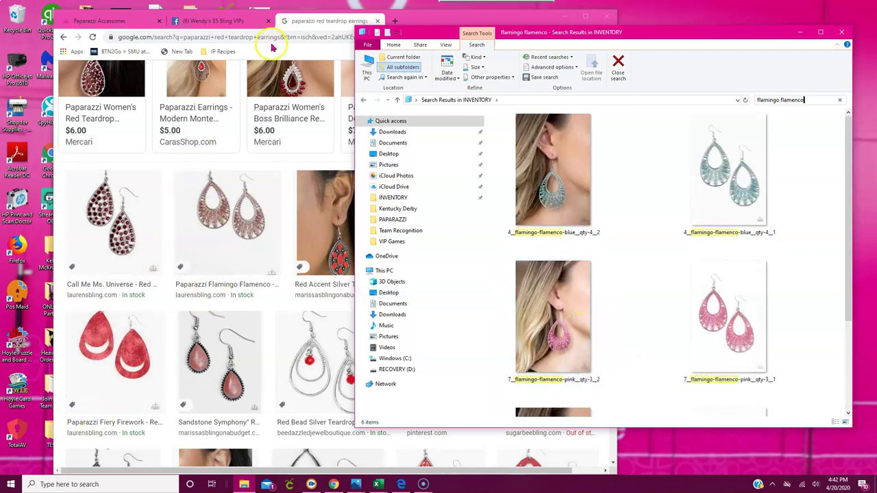
- Check the Sahara Serenity earrings in Chrome, then maximize the File Explorer window and search INVENTORY for "sahara ser"
{"action": "left_click", "coordinate": [434, 19]}
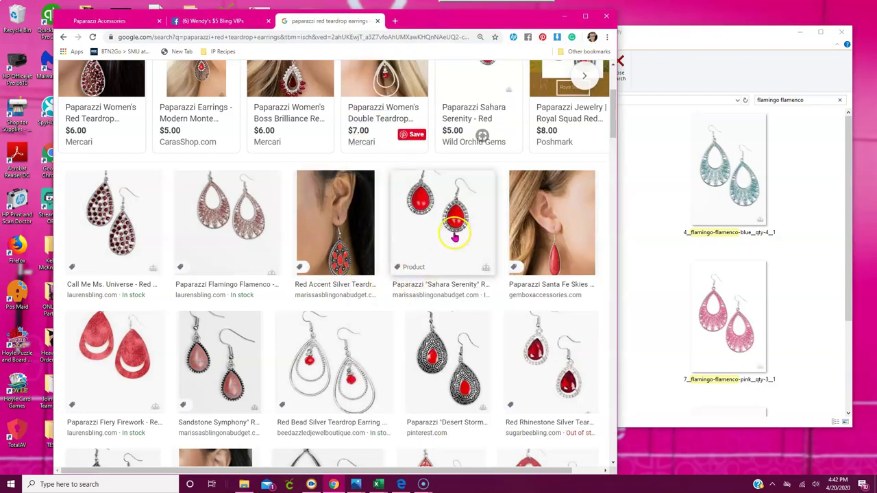
{"action": "left_click", "coordinate": [780, 100]}
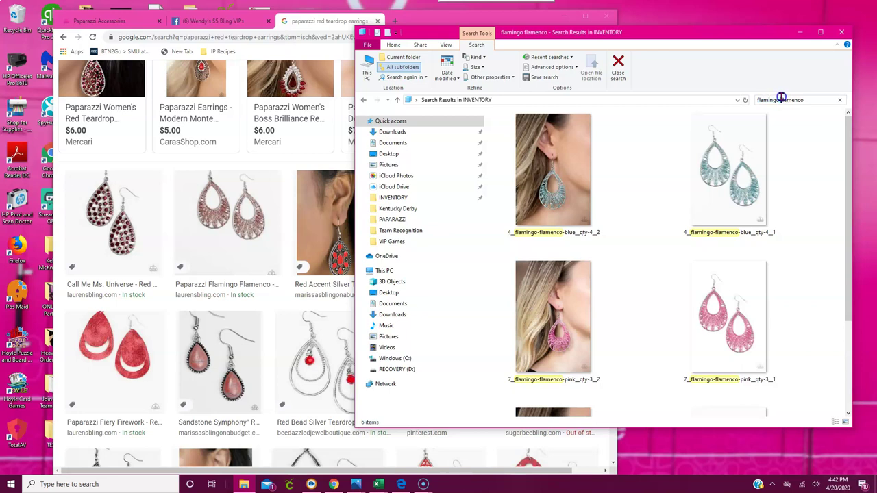
{"action": "key", "text": "super+Up"}
{"action": "left_click", "coordinate": [789, 70]}
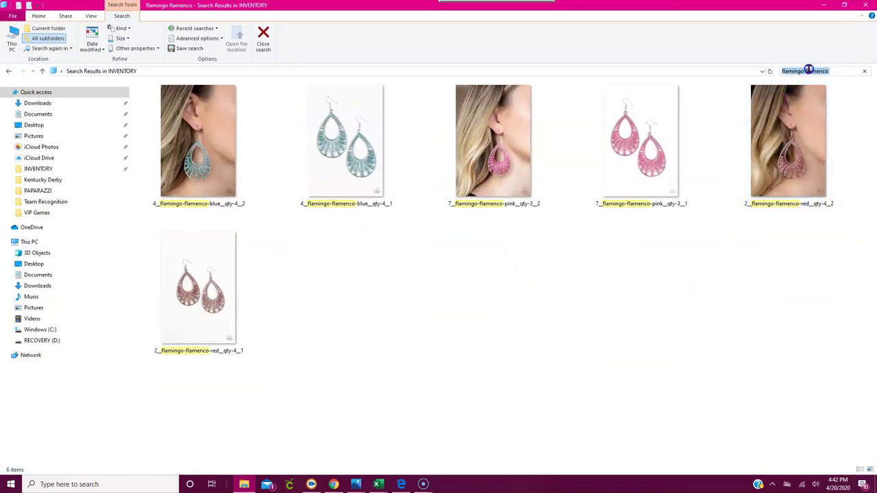
{"action": "key", "text": "BackSpace"}
{"action": "type", "text": "shara"}
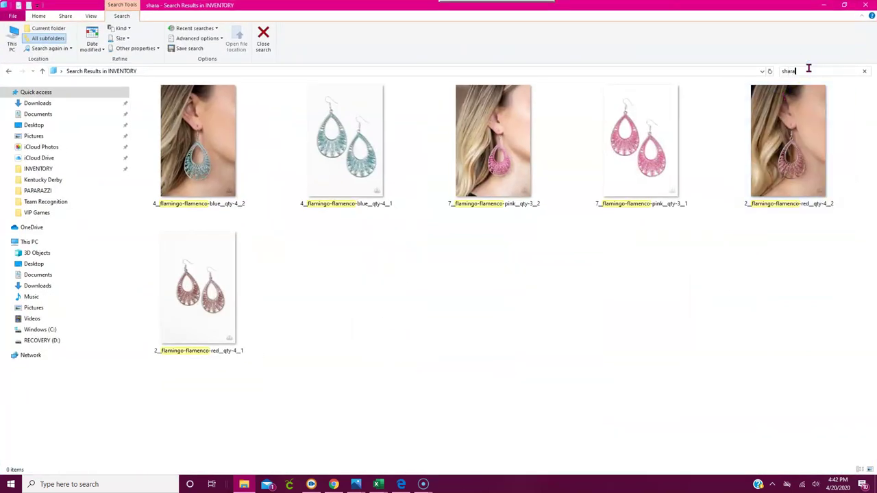
{"action": "key", "text": "BackSpace"}
{"action": "key", "text": "BackSpace"}
{"action": "key", "text": "BackSpace"}
{"action": "key", "text": "BackSpace"}
{"action": "type", "text": "ahara ser"}
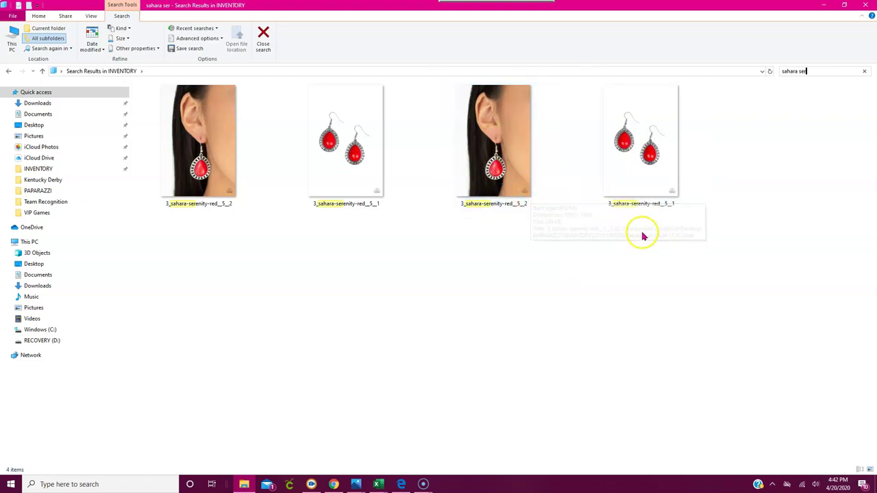
- Examine the sahara-serenity-red images and the order folders where they are stored
{"action": "left_click", "coordinate": [511, 184]}
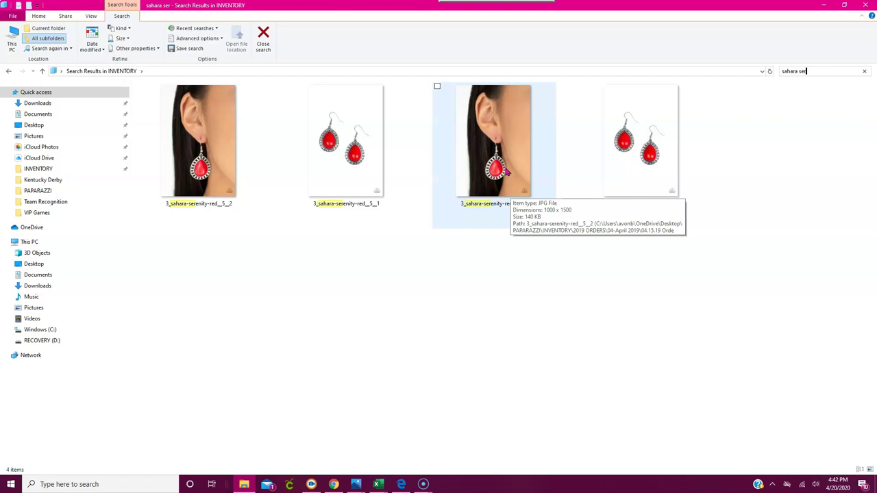
{"action": "left_click", "coordinate": [510, 138]}
{"action": "left_click", "coordinate": [407, 98]}
{"action": "left_click", "coordinate": [558, 89]}
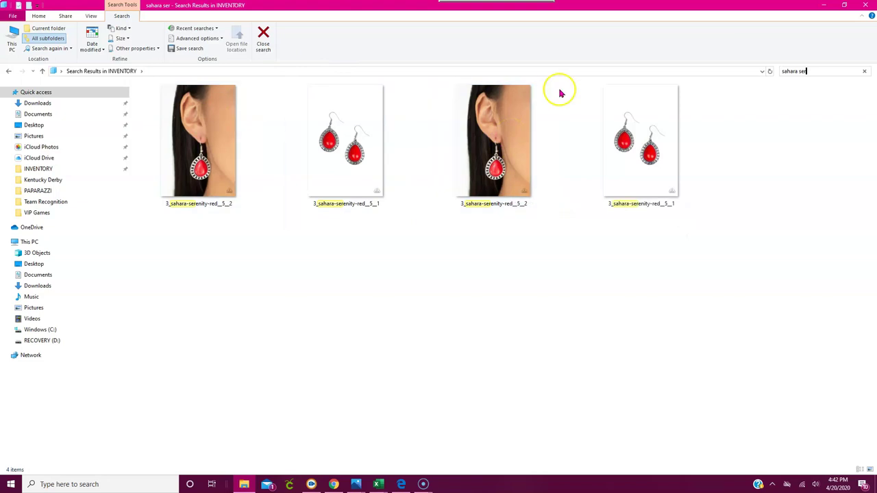
{"action": "left_click", "coordinate": [695, 219]}
{"action": "left_click", "coordinate": [642, 277]}
{"action": "left_click", "coordinate": [557, 184]}
{"action": "left_click", "coordinate": [373, 322]}
{"action": "left_click", "coordinate": [651, 173]}
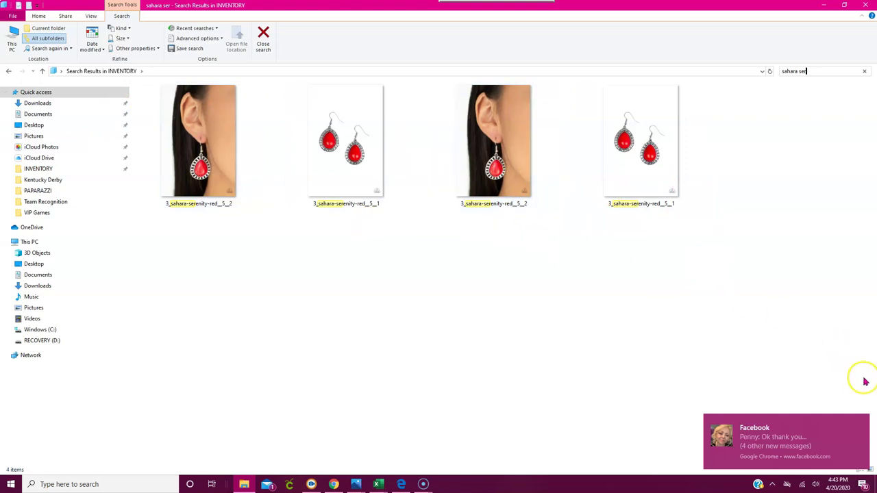
- Dismiss the Facebook notification, close the INVENTORY search window, and browse further red teardrop earrings in Chrome
{"action": "left_click", "coordinate": [860, 423]}
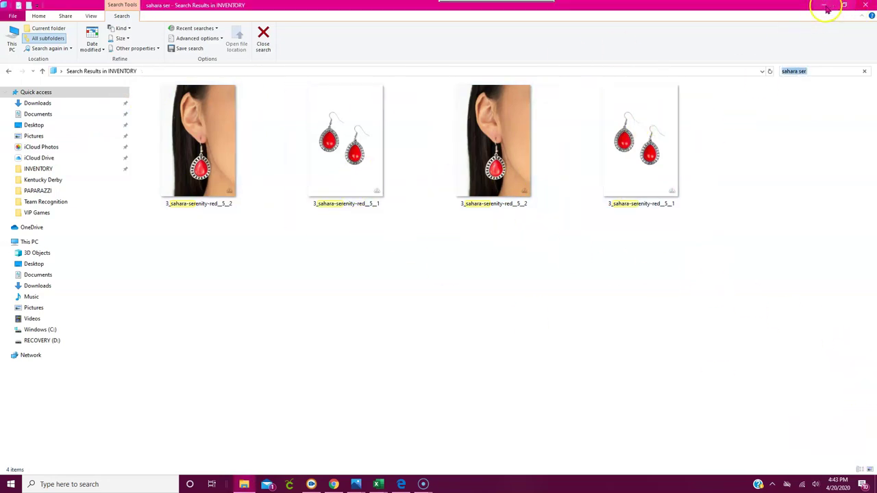
{"action": "left_click", "coordinate": [868, 6]}
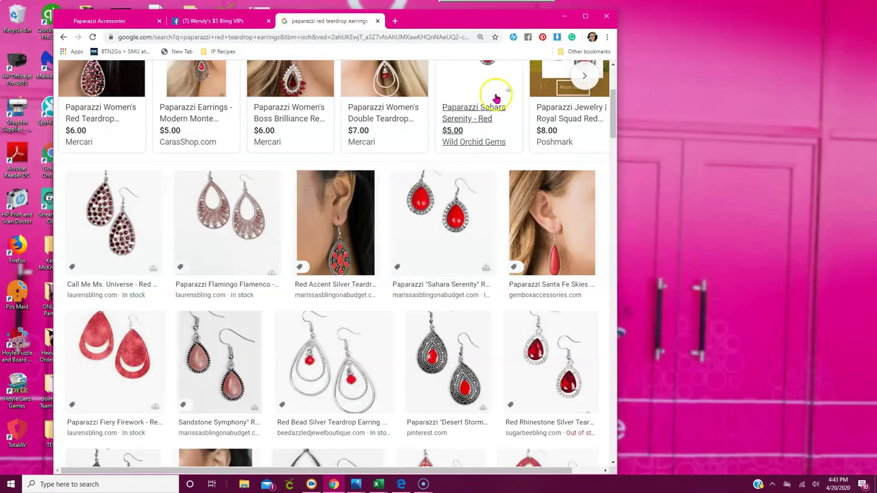
{"action": "mouse_move", "coordinate": [499, 79]}
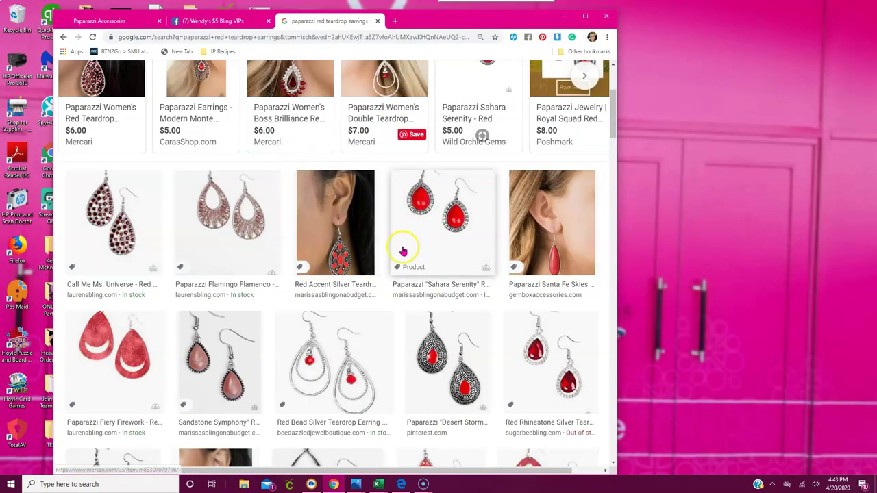
{"action": "scroll", "coordinate": [434, 225], "scroll_direction": "down", "scroll_amount": 2}
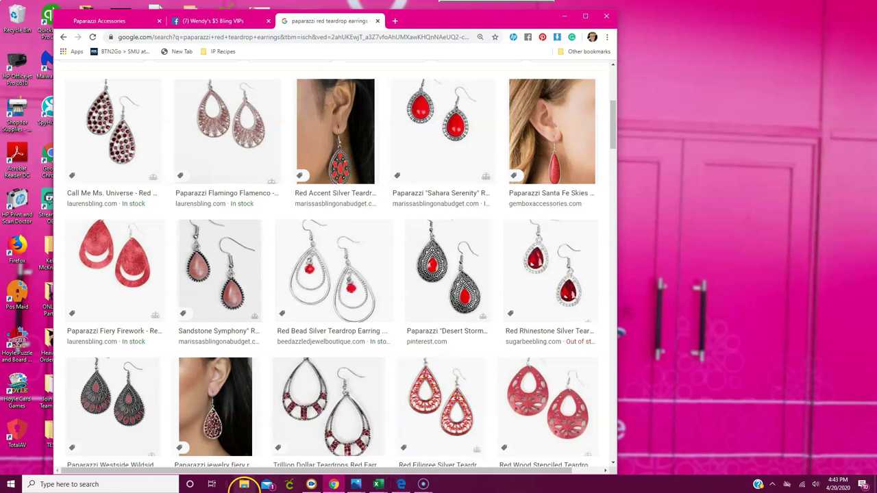
- Open File Explorer and go to the 04.01.20 folder under PAPARAZZI, INVENTORY, 2020 ORDERS, April 2020
{"action": "left_click", "coordinate": [244, 485]}
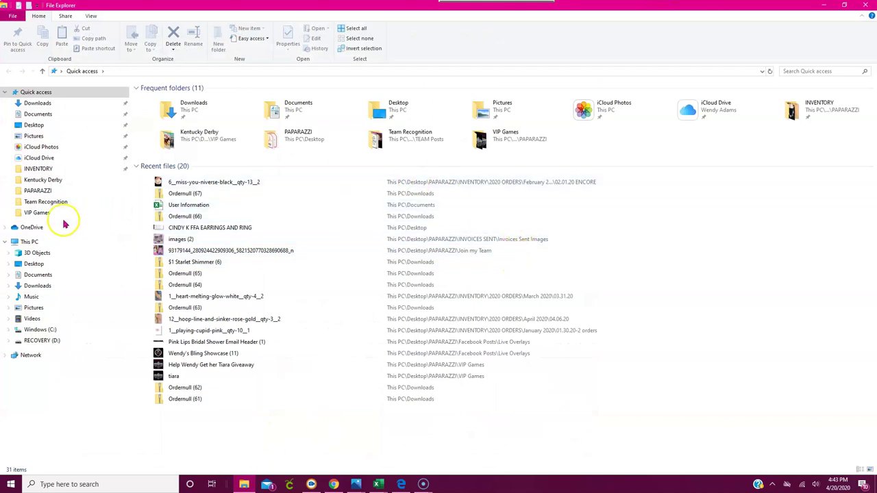
{"action": "left_click", "coordinate": [39, 191]}
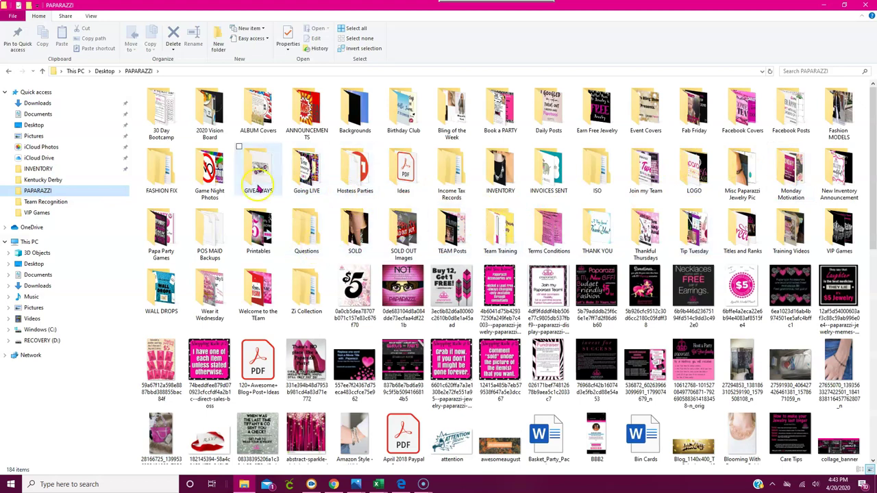
{"action": "left_click", "coordinate": [509, 177]}
{"action": "double_click", "coordinate": [510, 177]}
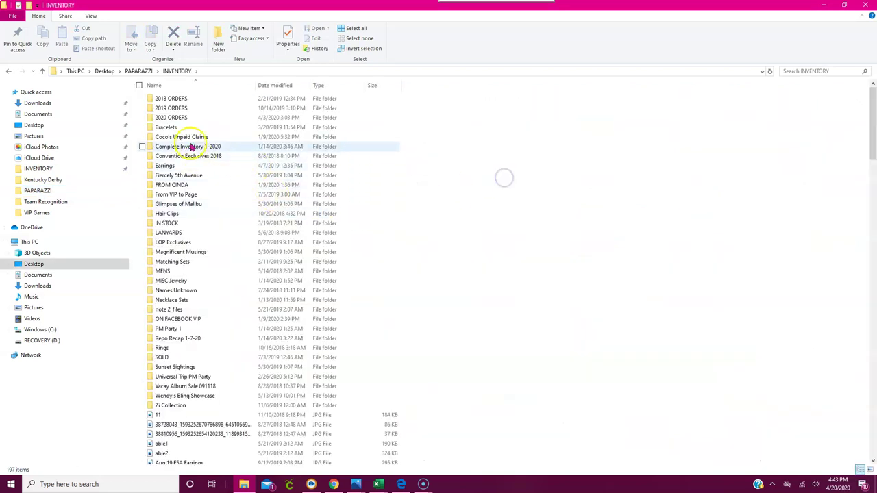
{"action": "left_click", "coordinate": [175, 119]}
{"action": "double_click", "coordinate": [175, 118]}
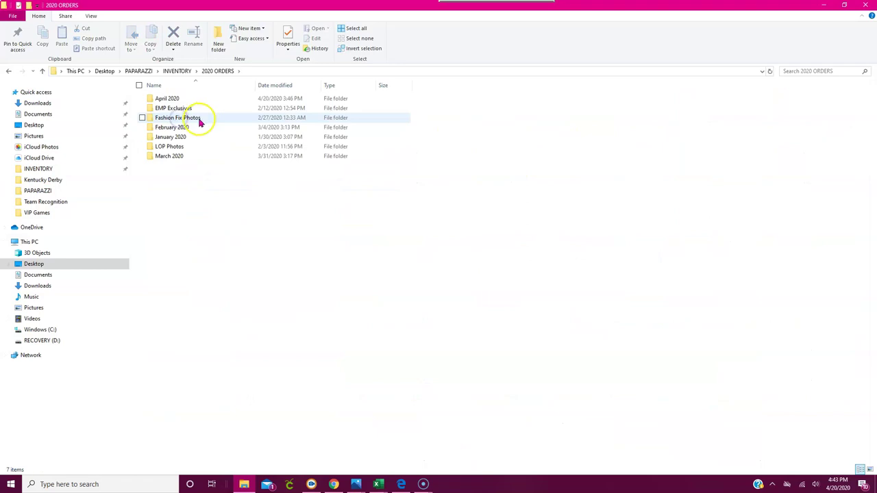
{"action": "left_click", "coordinate": [158, 100]}
{"action": "double_click", "coordinate": [159, 100]}
{"action": "left_click", "coordinate": [190, 102]}
{"action": "double_click", "coordinate": [190, 101]}
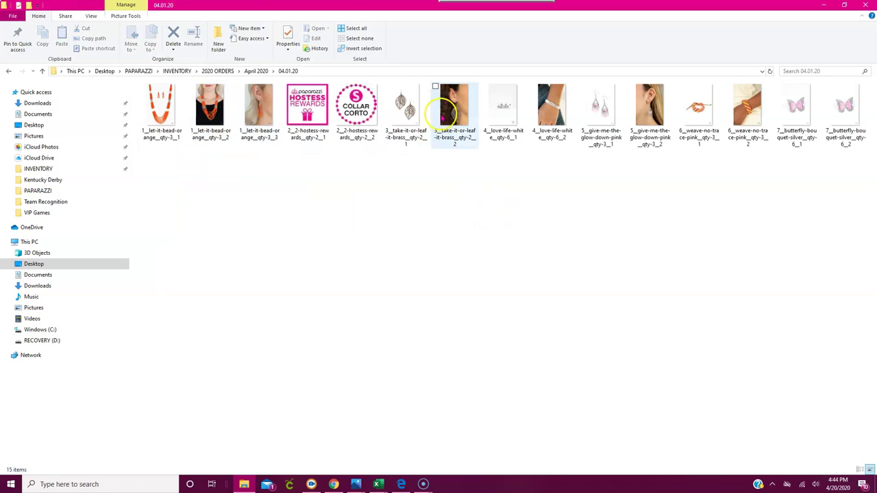
- Display the images in the 04.01.20 folder as extra large icons
{"action": "right_click", "coordinate": [457, 217]}
{"action": "mouse_move", "coordinate": [421, 224]}
{"action": "left_click", "coordinate": [496, 221]}
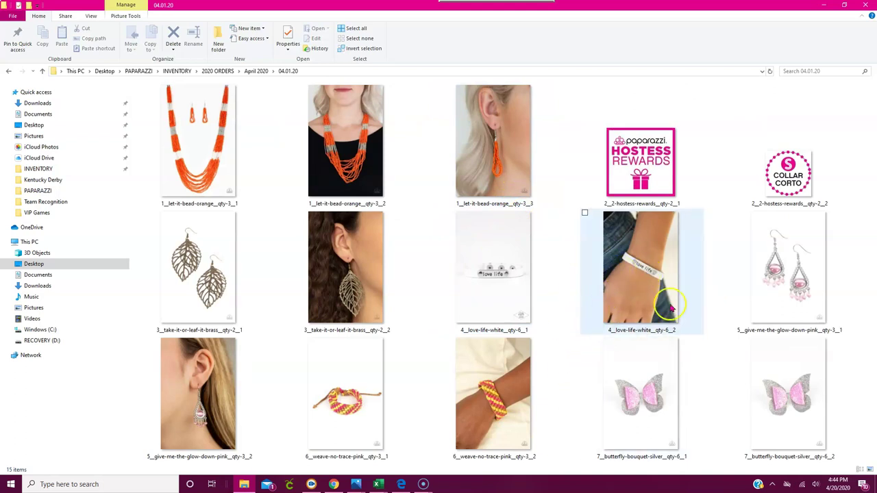
- Examine the two love-life-white bracelet images and the file actions available for 4__love-life-white__qty-6__2
{"action": "left_click", "coordinate": [645, 255]}
{"action": "double_click", "coordinate": [637, 275]}
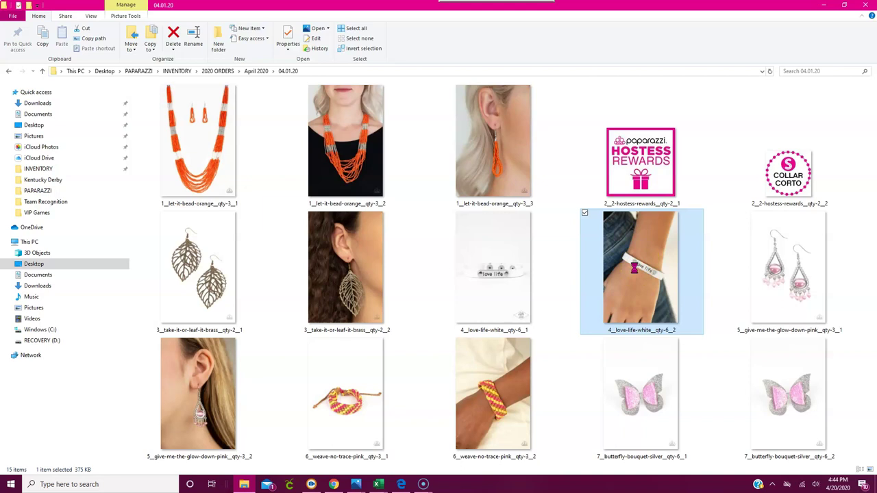
{"action": "right_click", "coordinate": [634, 269]}
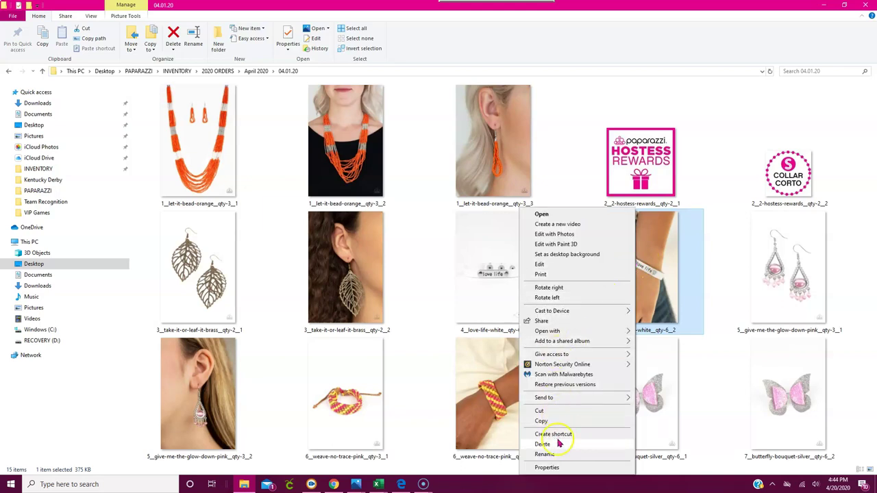
{"action": "left_click", "coordinate": [713, 172]}
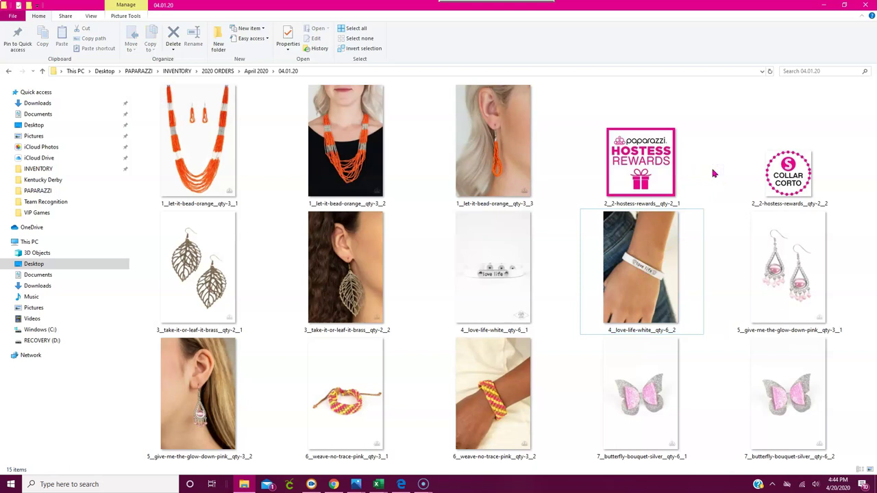
{"action": "left_click", "coordinate": [729, 189]}
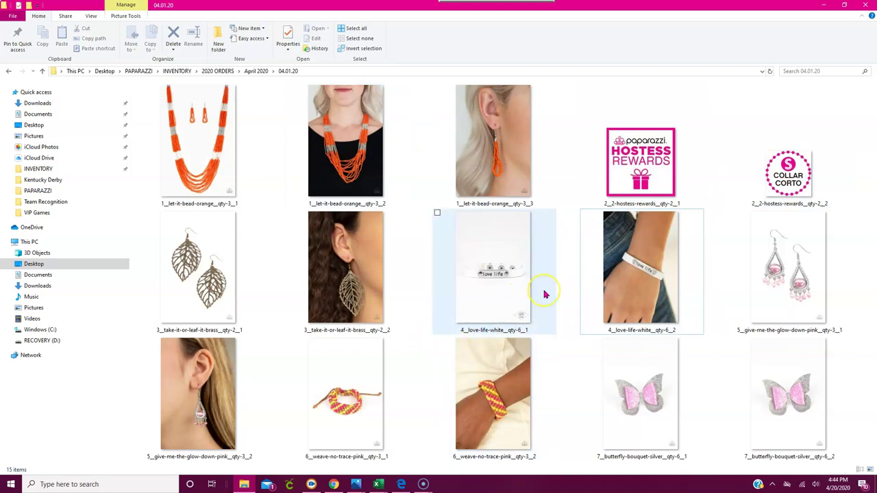
{"action": "left_click", "coordinate": [603, 282]}
{"action": "left_click", "coordinate": [504, 291]}
{"action": "left_click", "coordinate": [604, 292]}
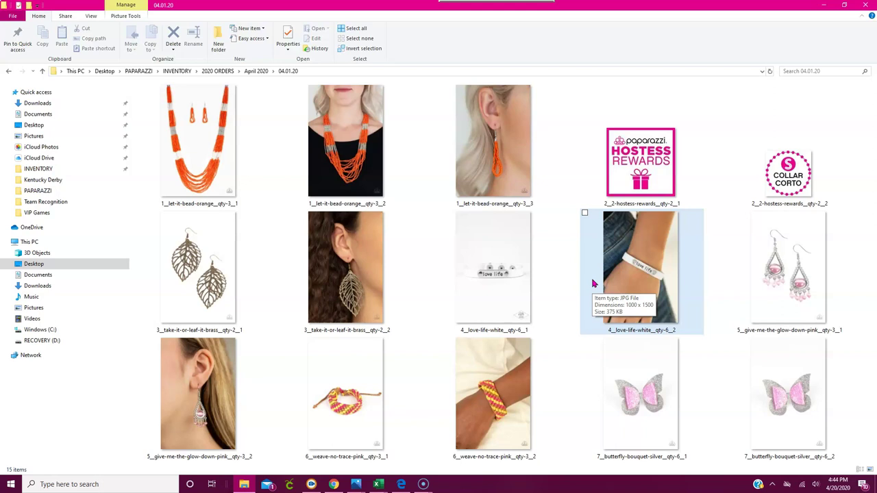
{"action": "left_click", "coordinate": [669, 332]}
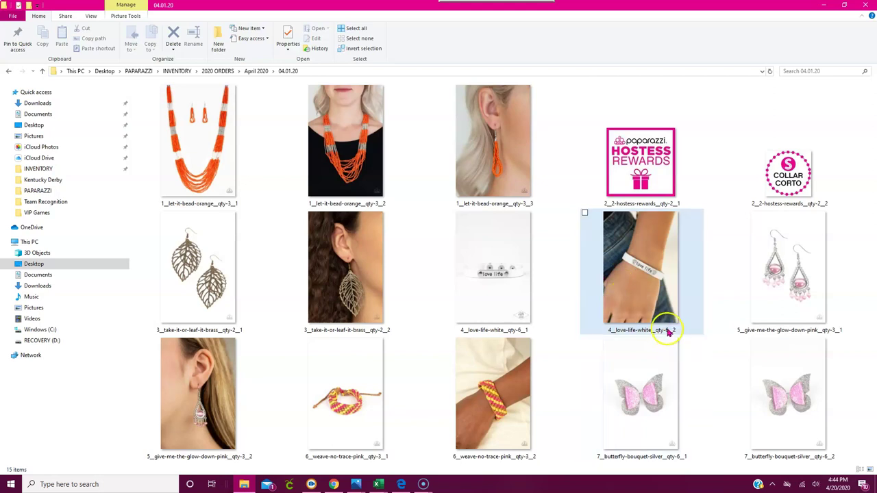
{"action": "left_click", "coordinate": [417, 131]}
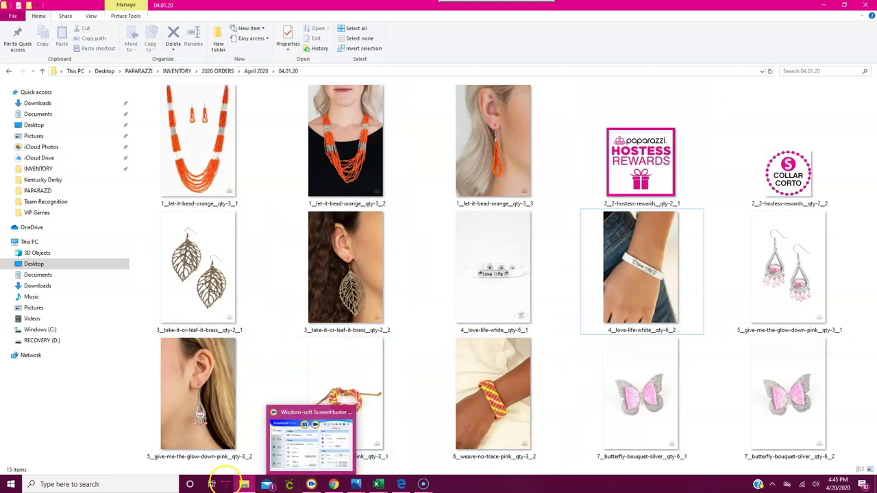
- Go to the Black folder inside ON FACEBOOK VIP, under the INVENTORY folder
{"action": "mouse_move", "coordinate": [243, 483]}
{"action": "left_click", "coordinate": [239, 465]}
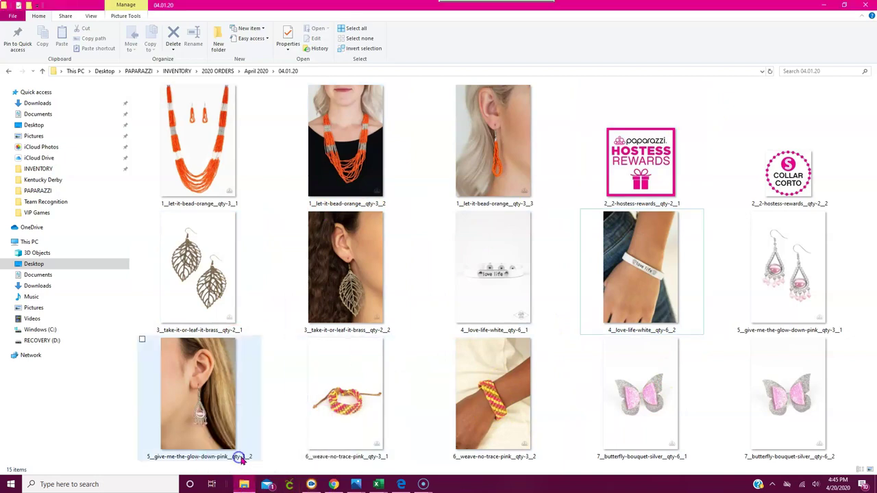
{"action": "left_click", "coordinate": [177, 70]}
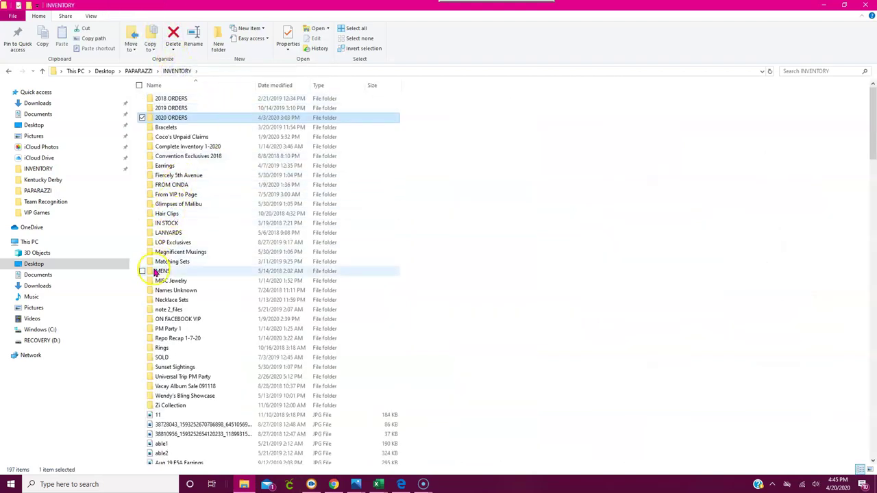
{"action": "double_click", "coordinate": [196, 318]}
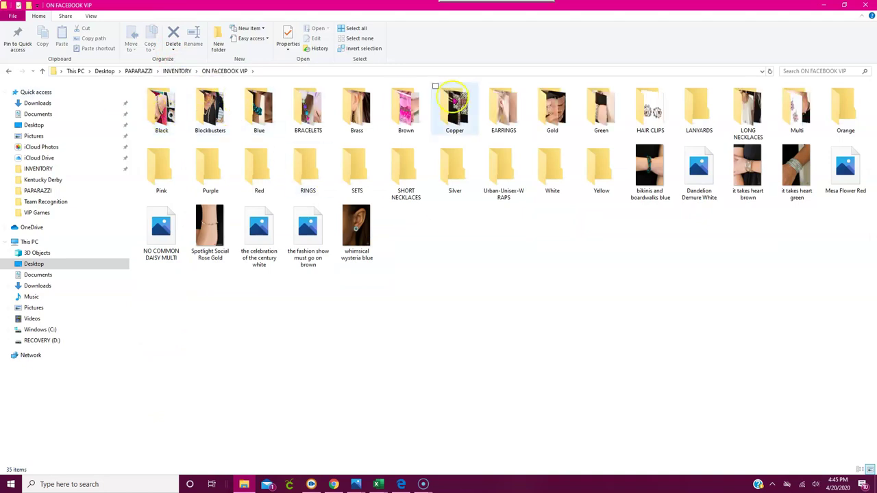
{"action": "double_click", "coordinate": [165, 111]}
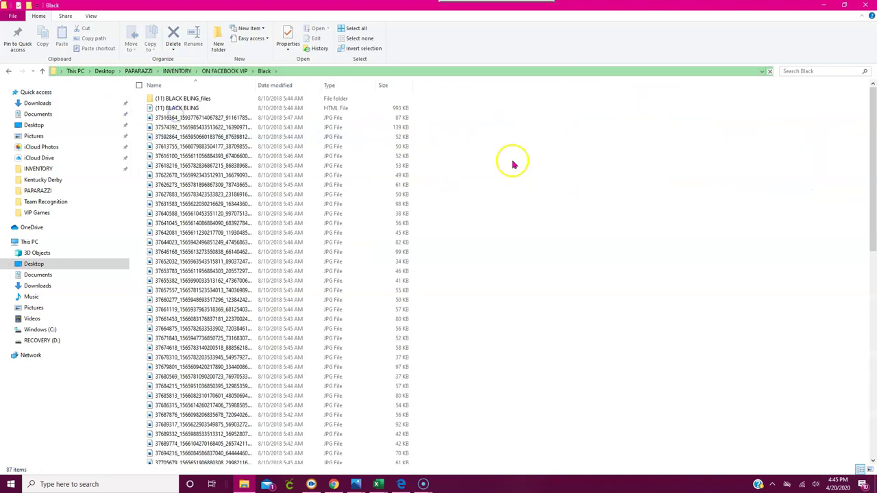
- Display the contents of the Black folder as large icons
{"action": "right_click", "coordinate": [559, 157]}
{"action": "mouse_move", "coordinate": [531, 164]}
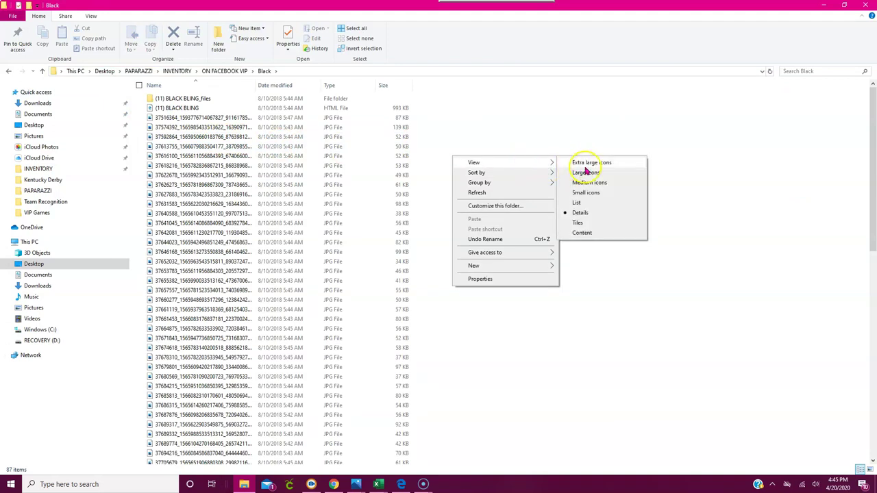
{"action": "left_click", "coordinate": [587, 172]}
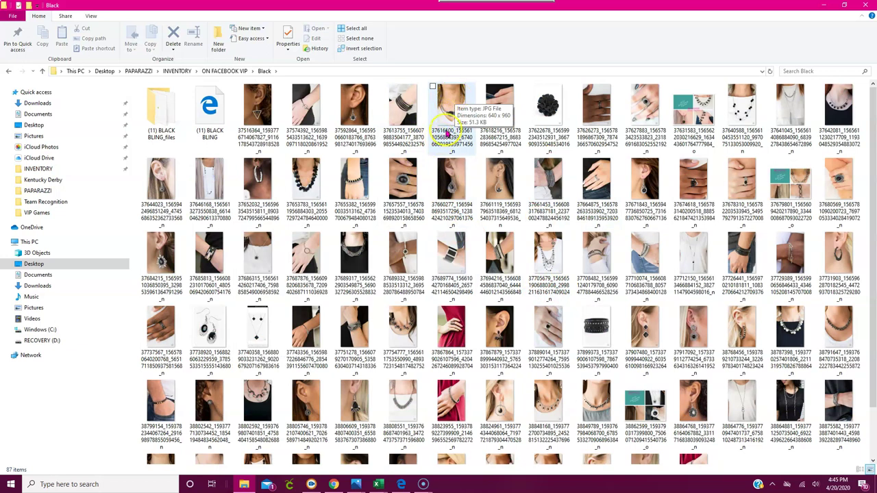
- Delete the necklace image whose file name starts with 37616100 from the Black folder
{"action": "left_click", "coordinate": [434, 87]}
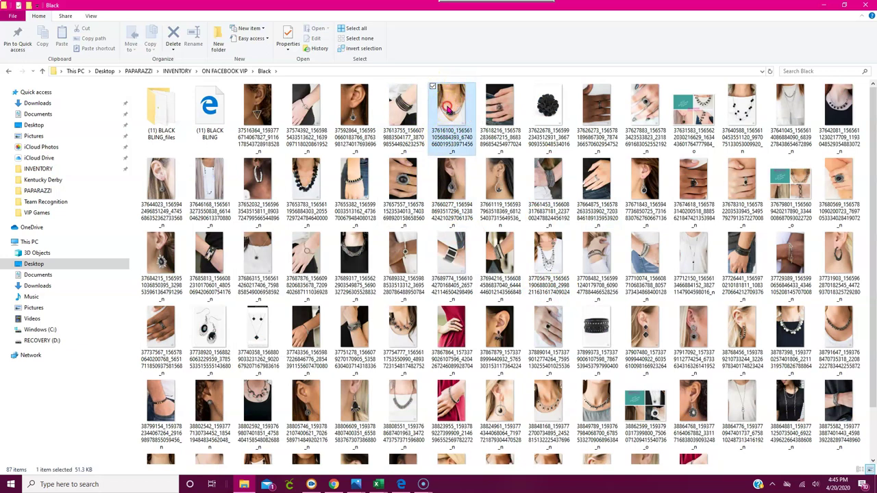
{"action": "right_click", "coordinate": [451, 102]}
{"action": "left_click", "coordinate": [360, 345]}
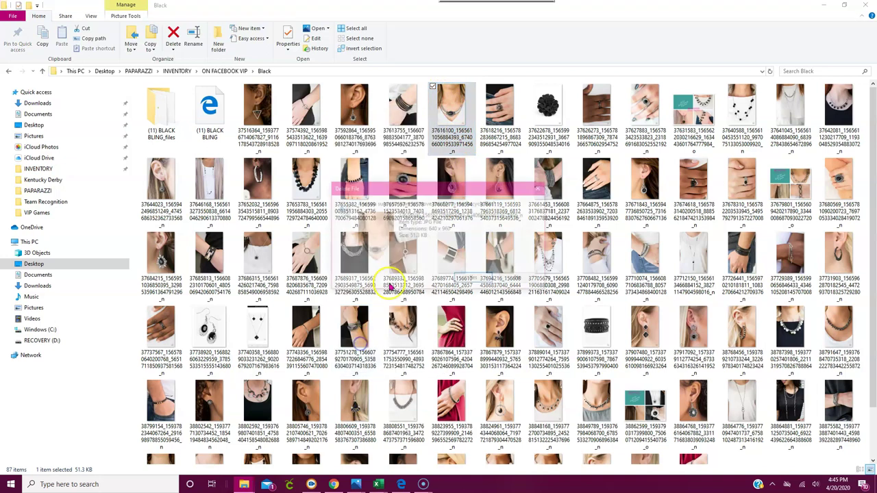
{"action": "left_click", "coordinate": [480, 279]}
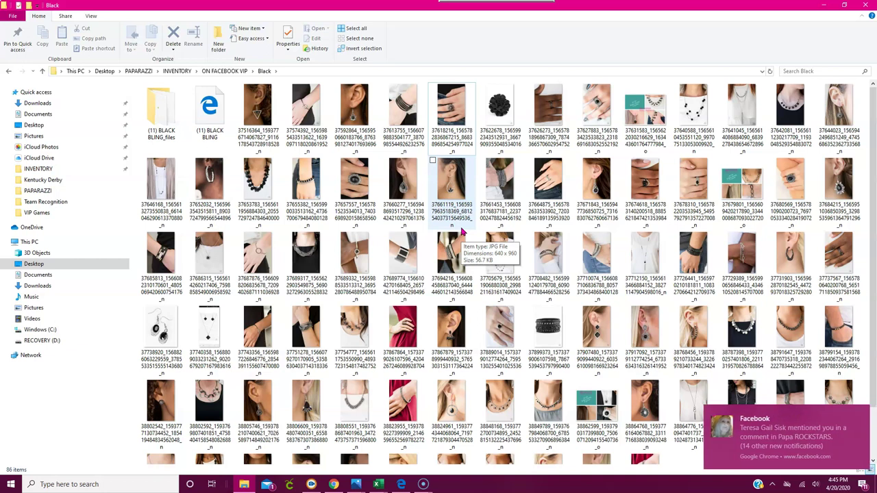
- Look over the remaining images down to the end of the Black folder, and minimize the File Explorer window
{"action": "left_click", "coordinate": [860, 415]}
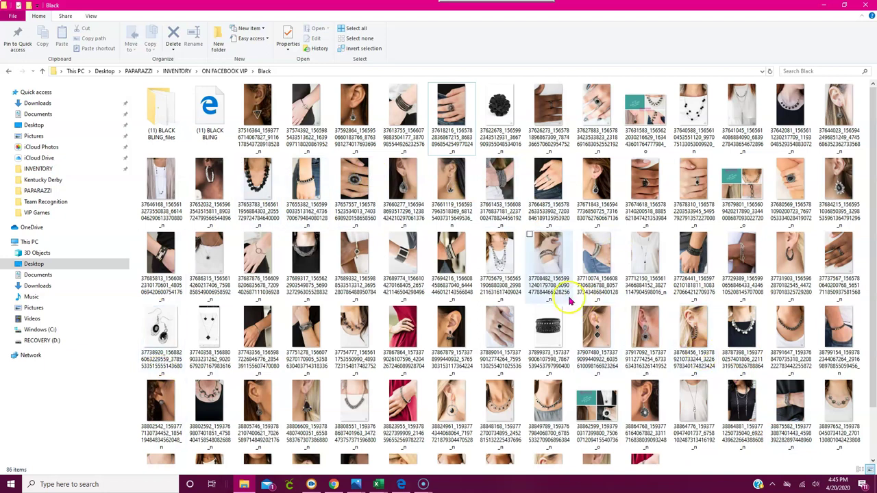
{"action": "scroll", "coordinate": [545, 255], "scroll_direction": "down", "scroll_amount": 1}
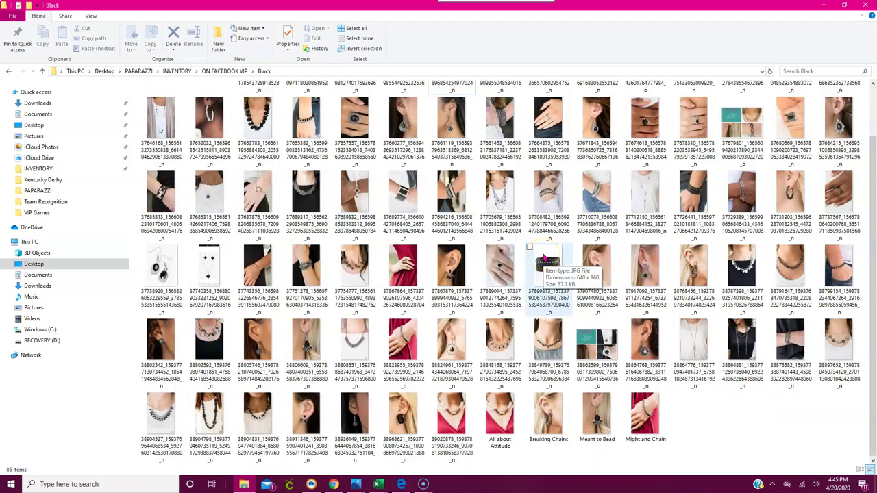
{"action": "left_click", "coordinate": [823, 6]}
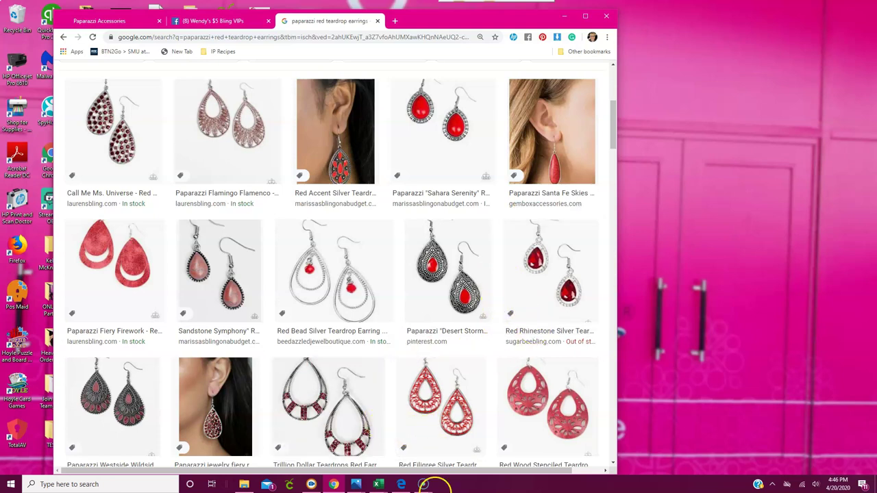
{"action": "mouse_move", "coordinate": [425, 484]}
{"action": "left_click", "coordinate": [400, 452]}
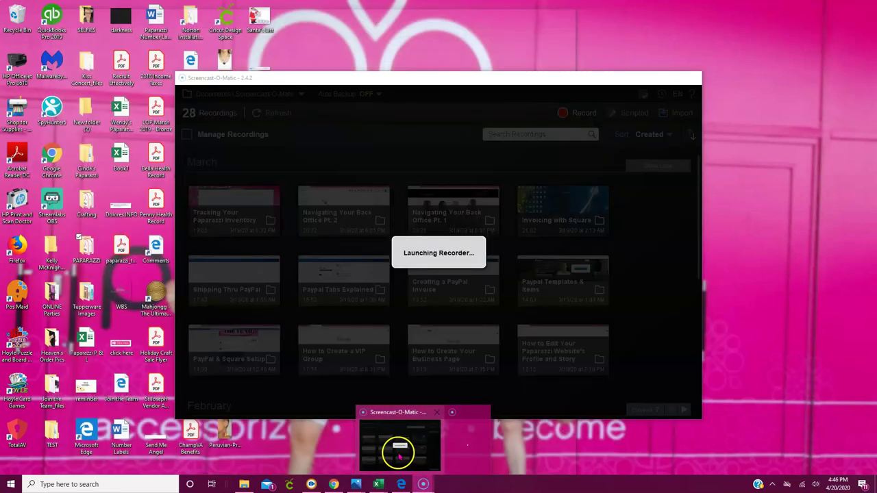